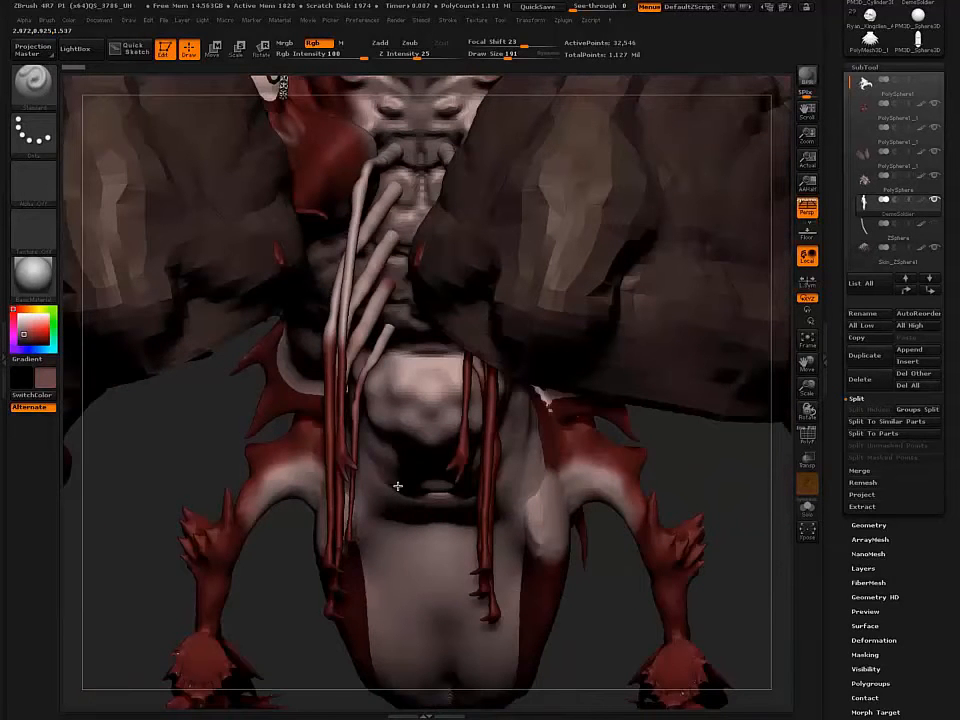
Step: Select the creature's red spiky body subtool and make a BPR render
left_click(521, 459, "alt")
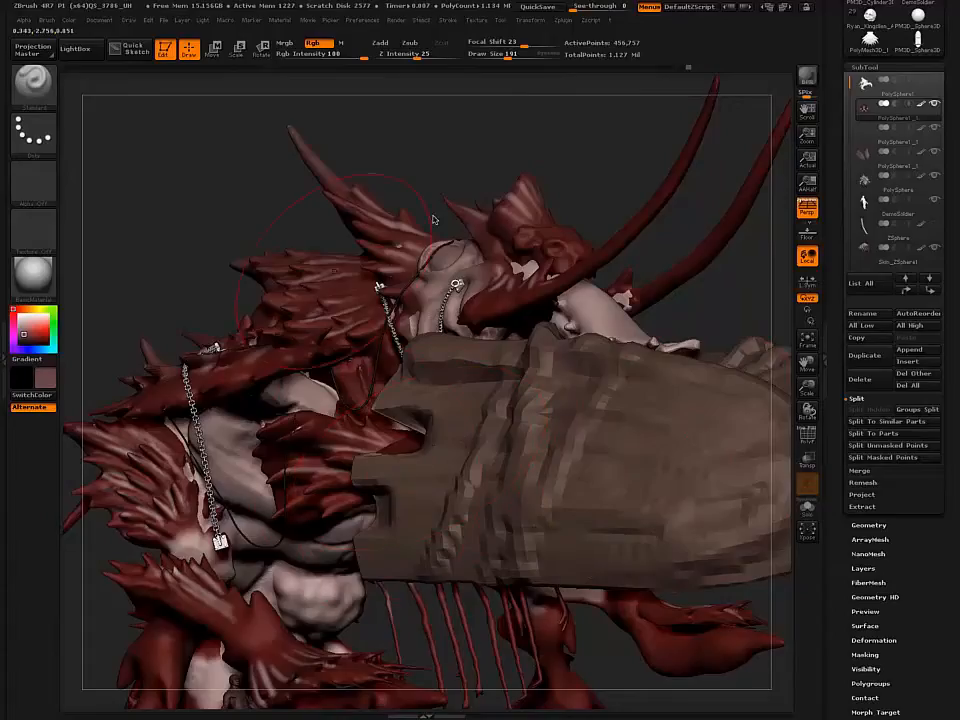
left_click(809, 80)
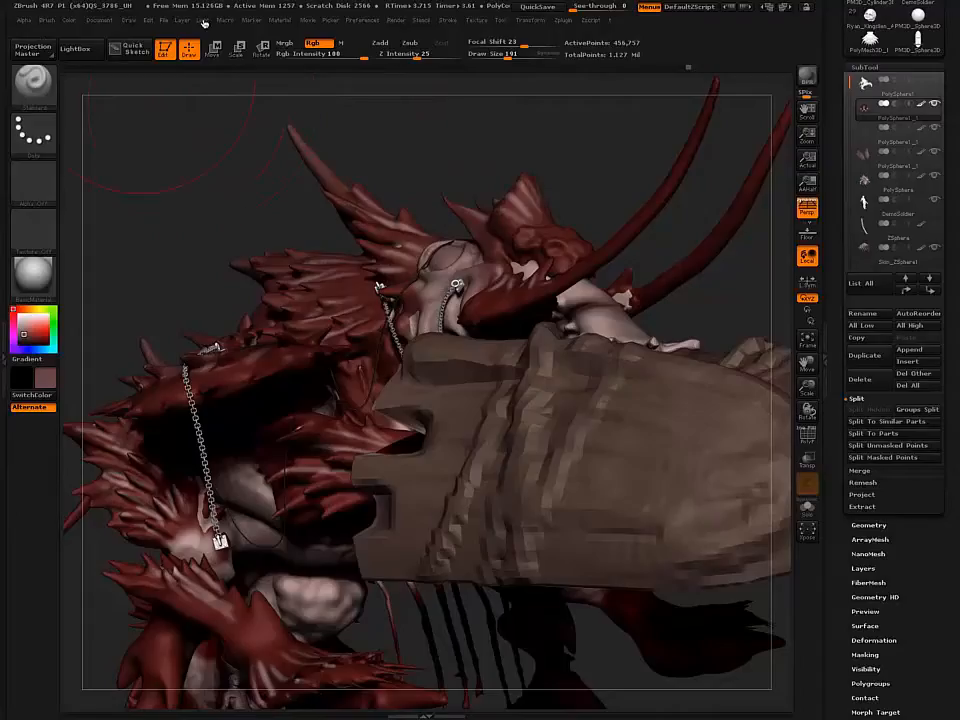
Step: Reposition the first light, switch on a second light and aim it at the creature from above
left_click(201, 20)
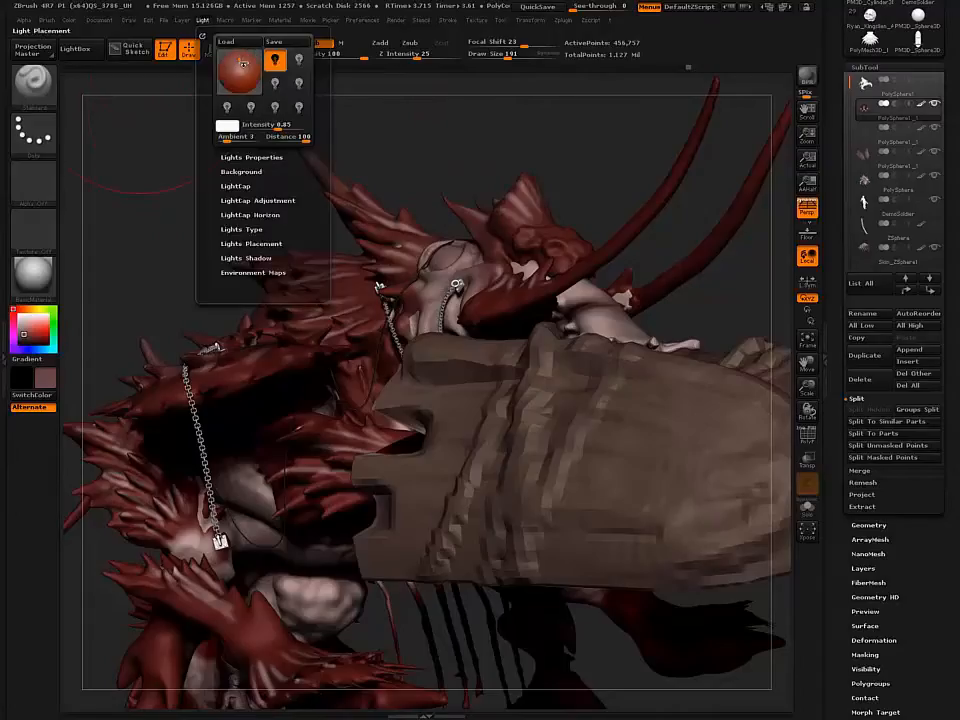
left_click(240, 74)
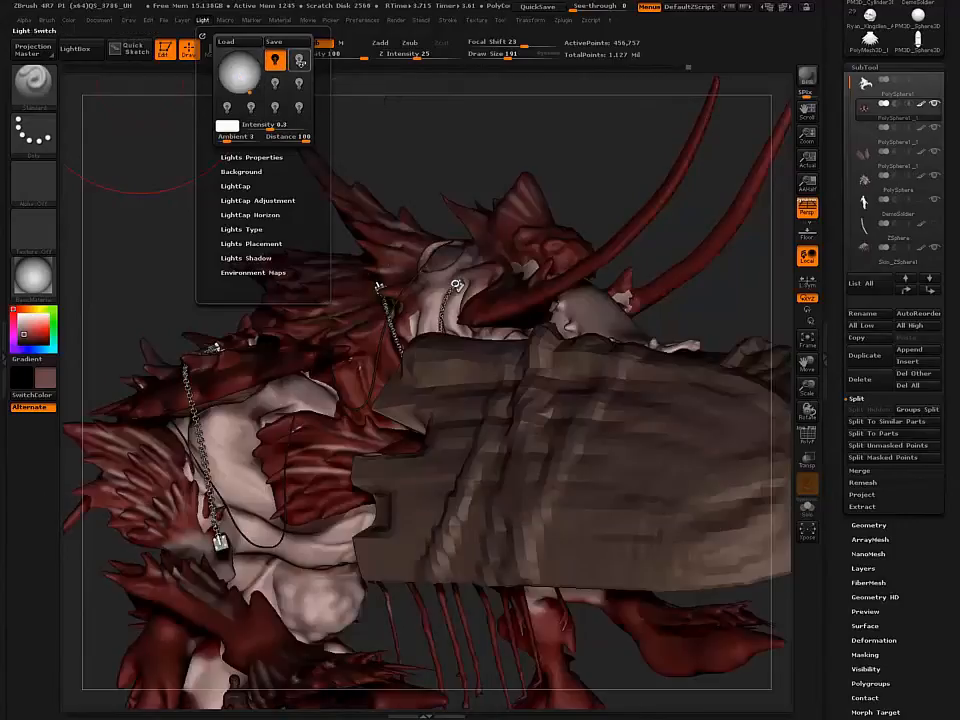
left_click(299, 60)
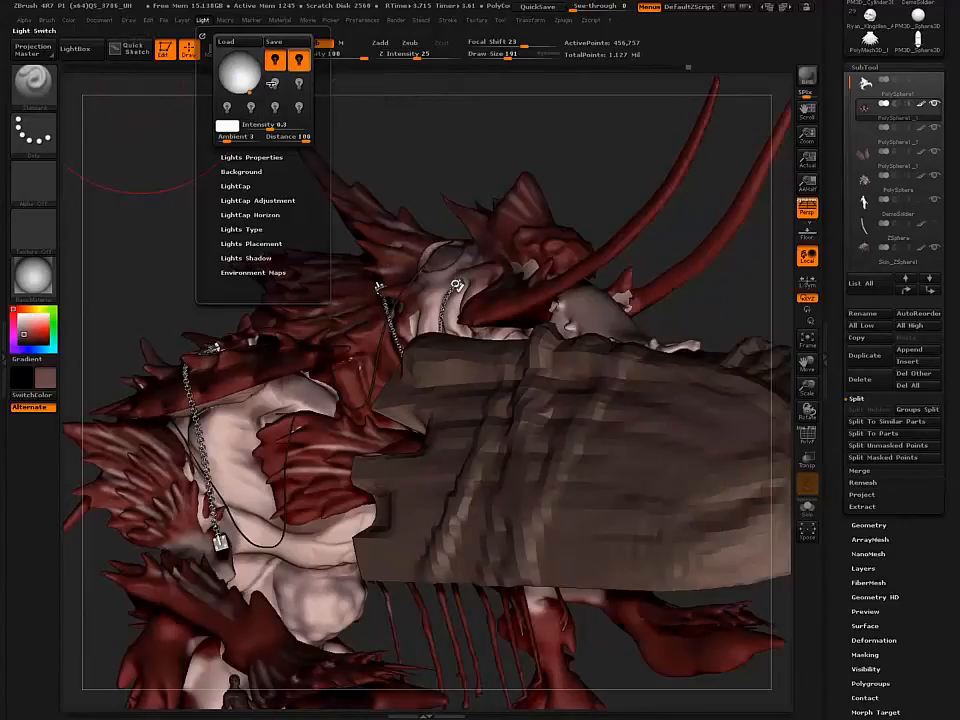
left_click(236, 60)
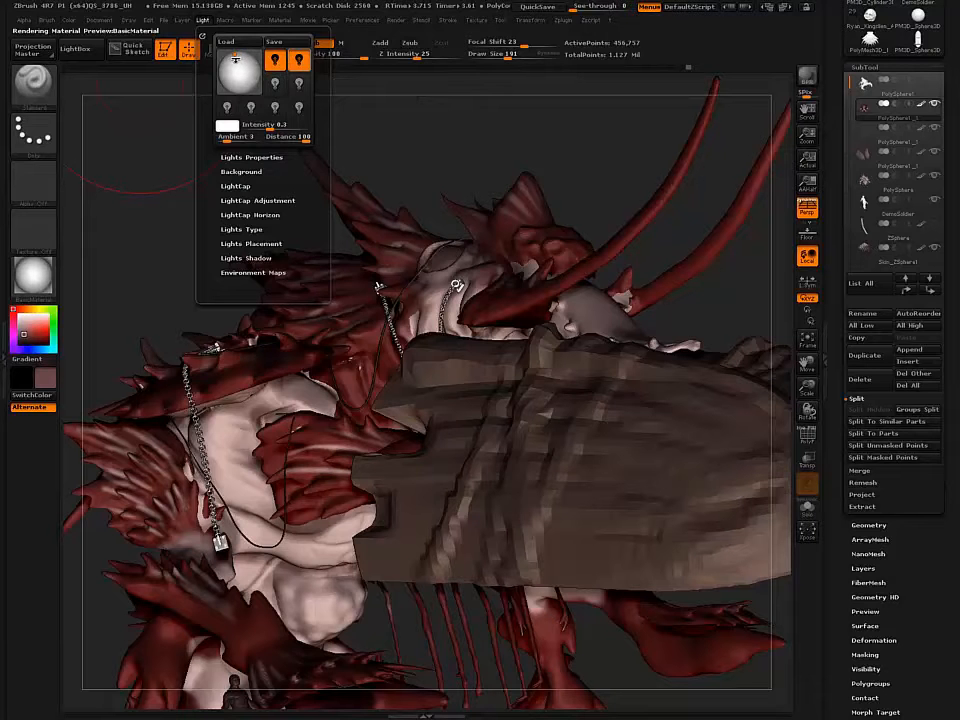
left_click(236, 61)
left_click(235, 56)
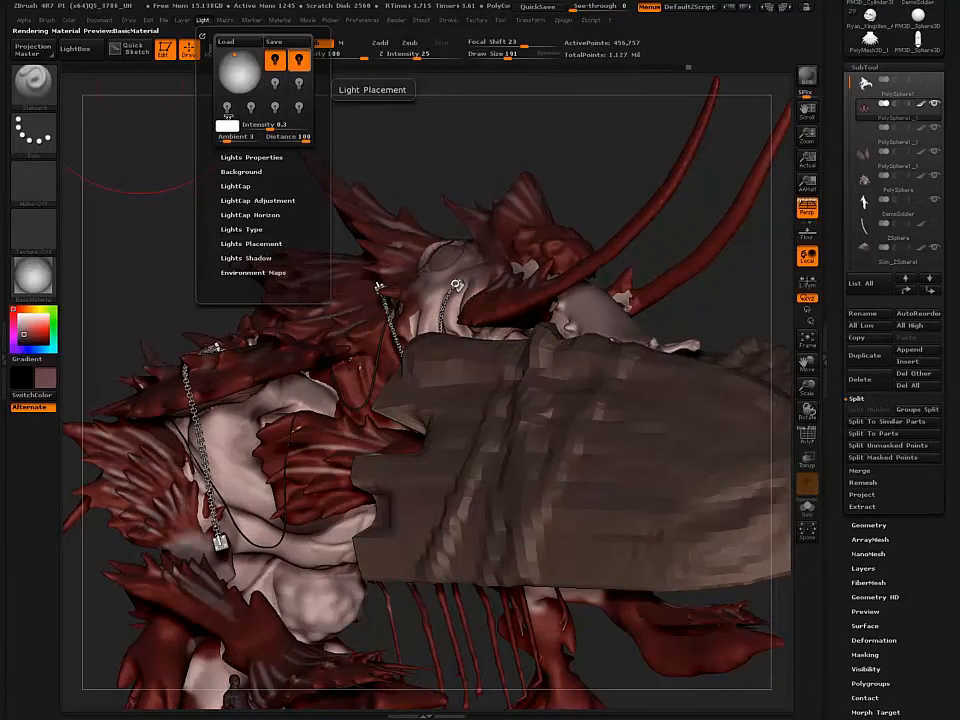
Step: Raise the second light's intensity to about 1.65 and keep it shining from above, leaving its color white
left_click(224, 129)
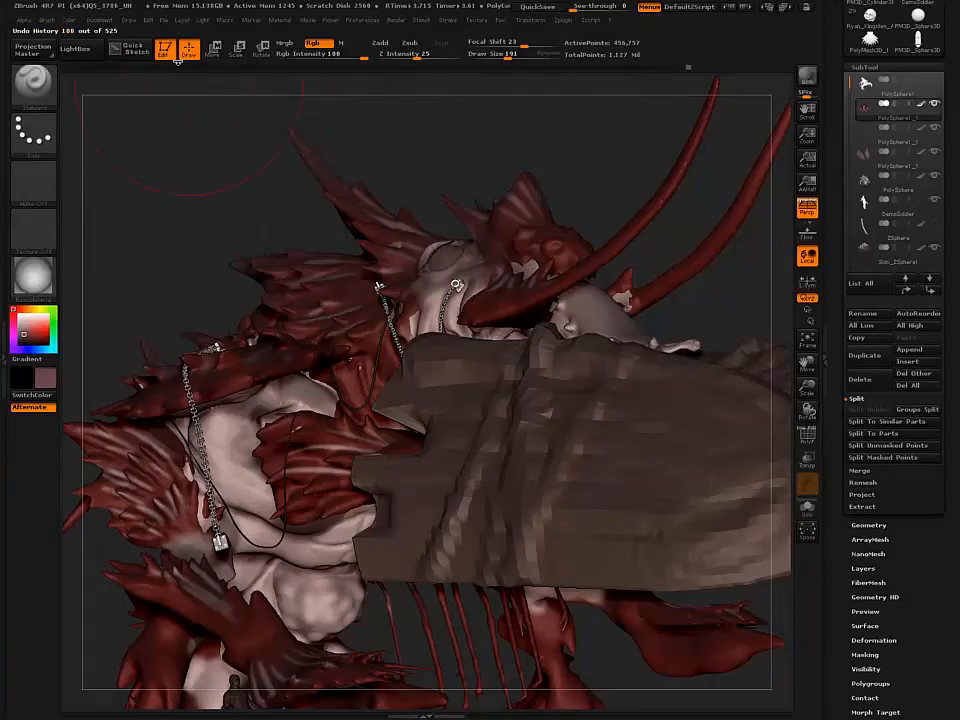
left_click(201, 20)
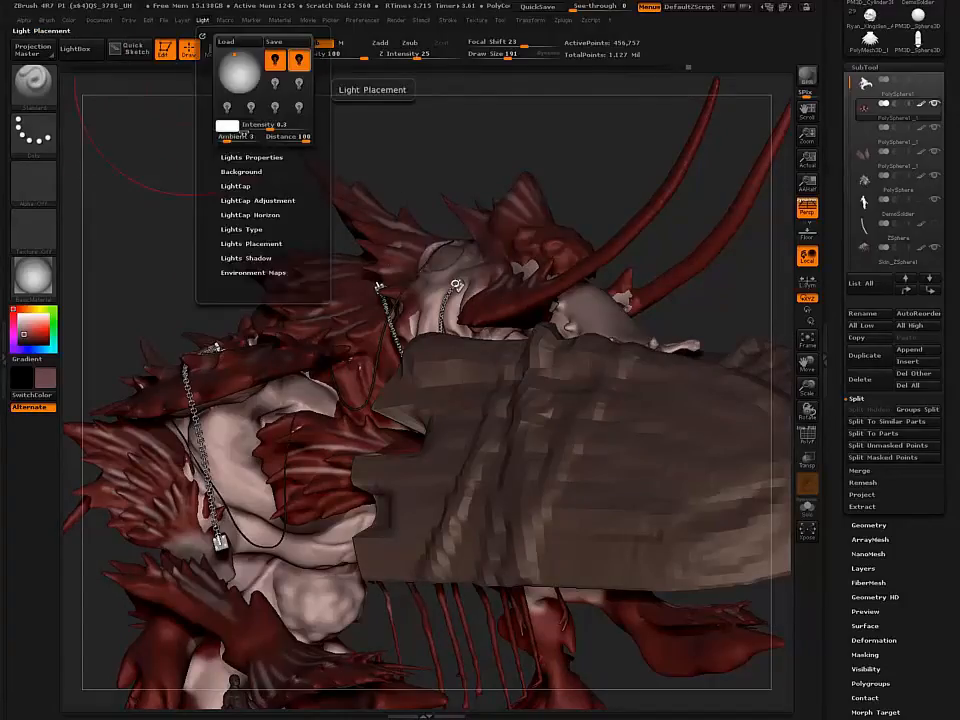
left_click(227, 128)
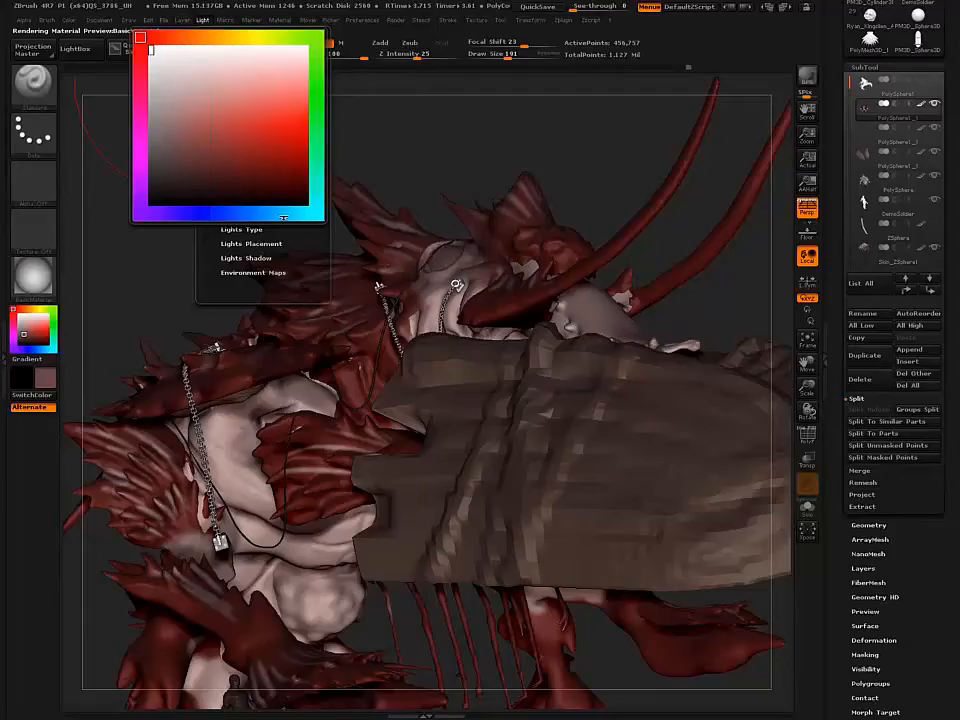
left_click(272, 105)
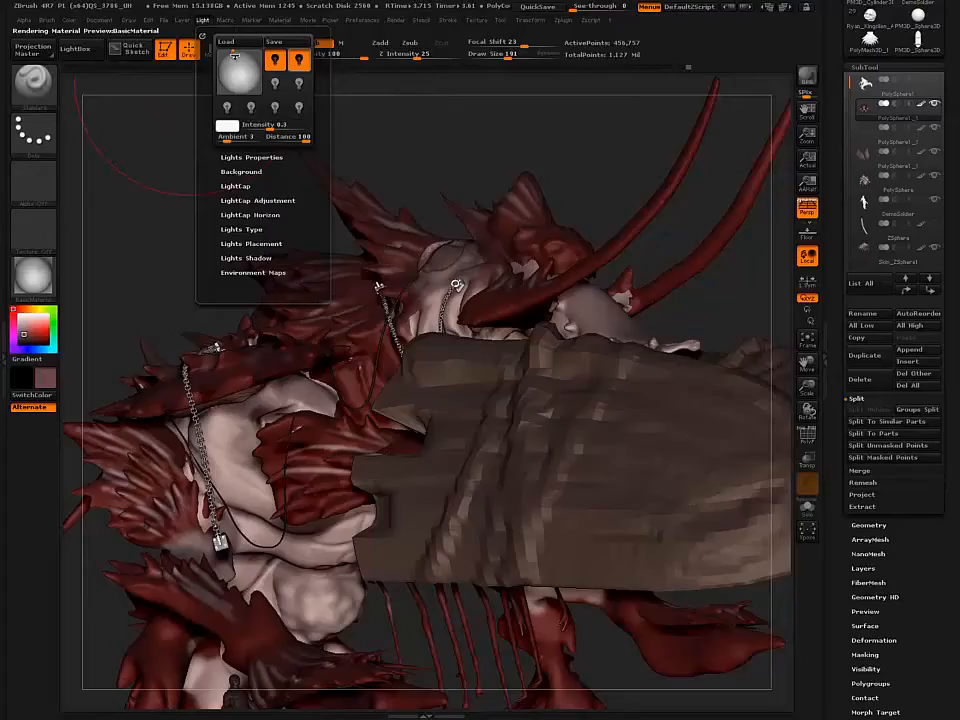
left_click_drag(271, 127, 284, 127)
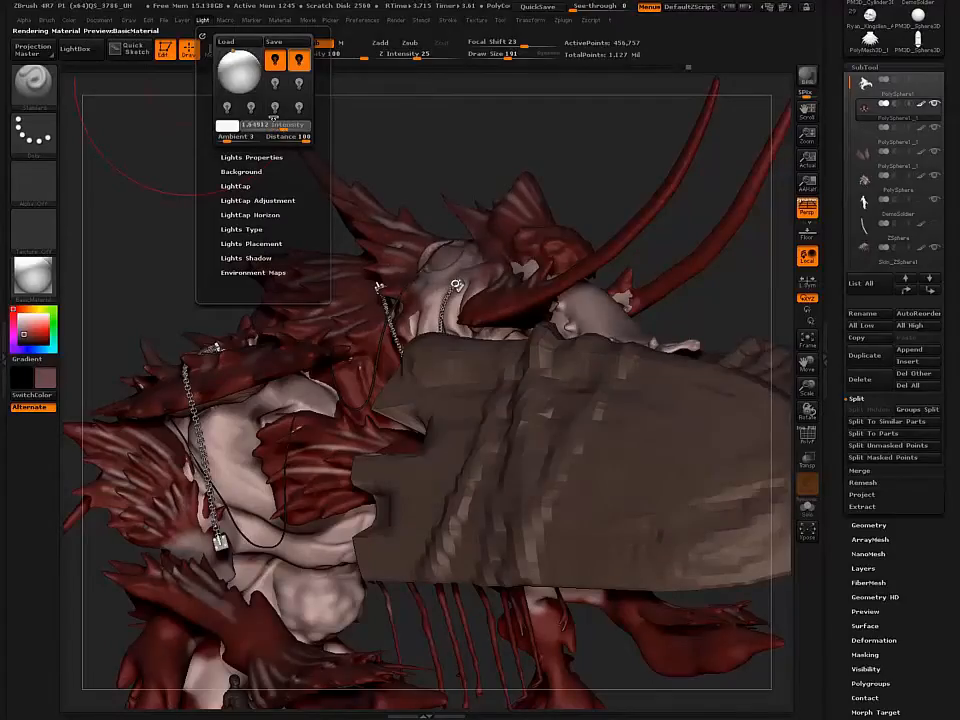
left_click(238, 60)
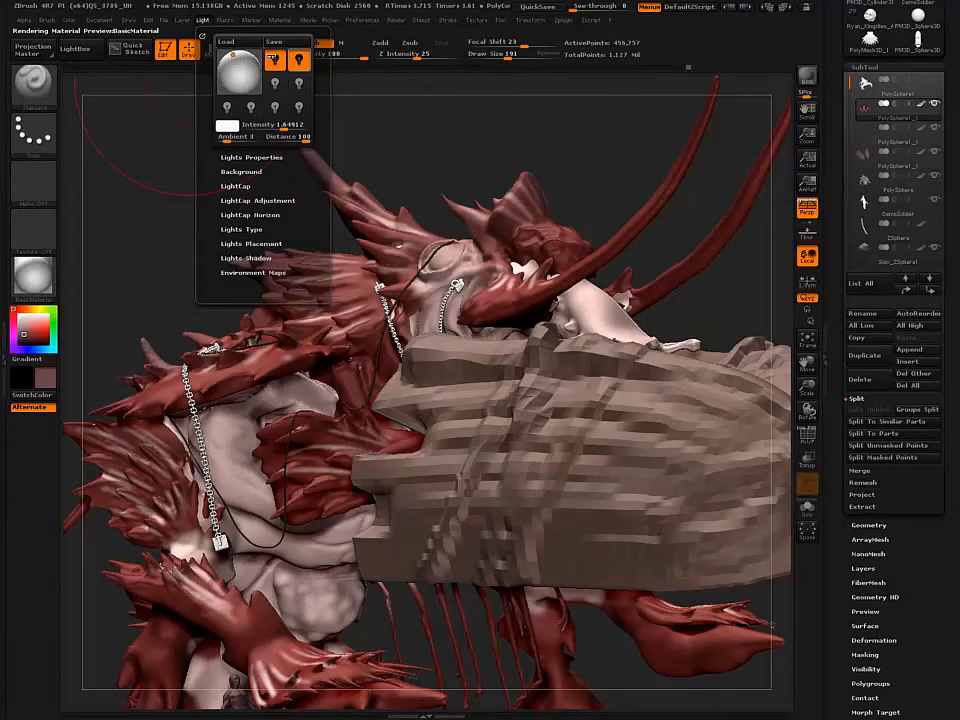
Step: Select the first light again and move it low in front so it lights the creature from below
left_click(275, 60)
left_click(275, 60)
left_click(240, 77)
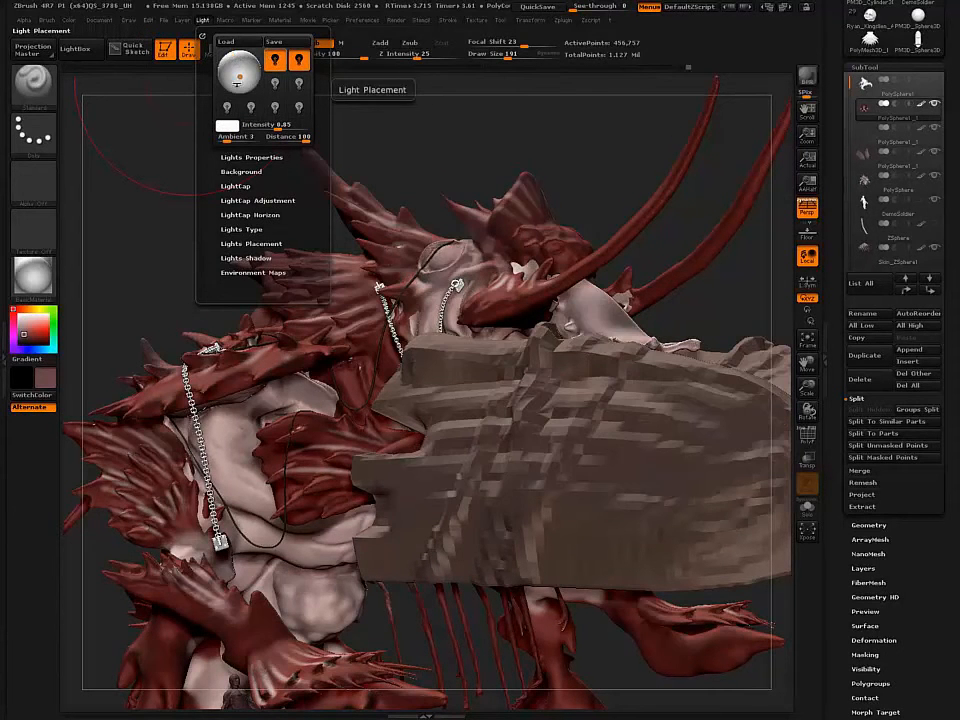
left_click(239, 85)
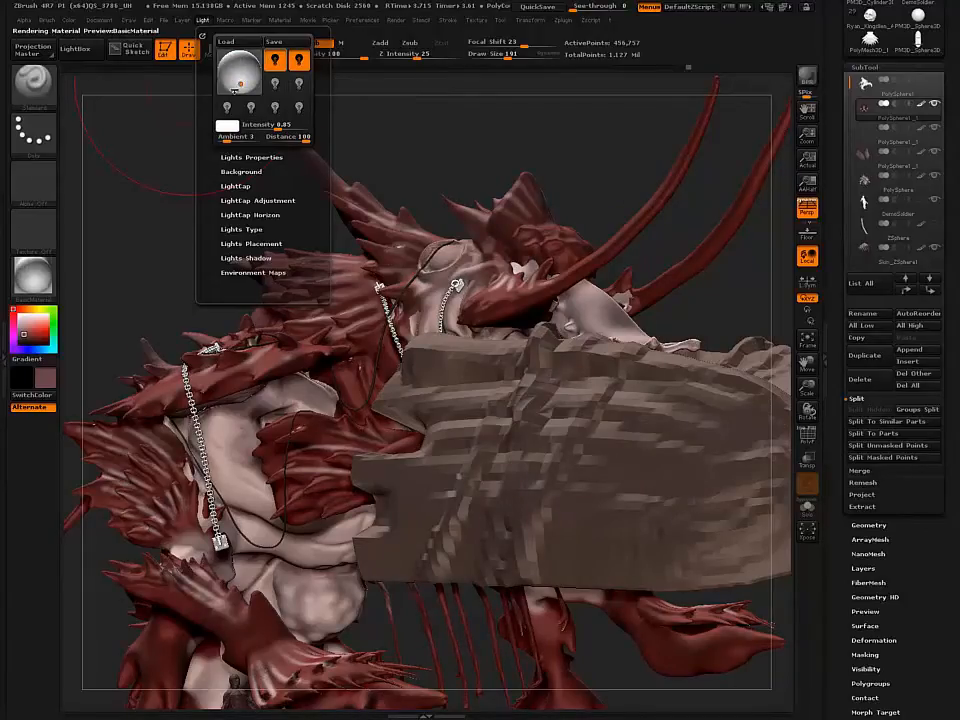
Step: Tint the first light a pale, desaturated cyan
left_click(227, 126)
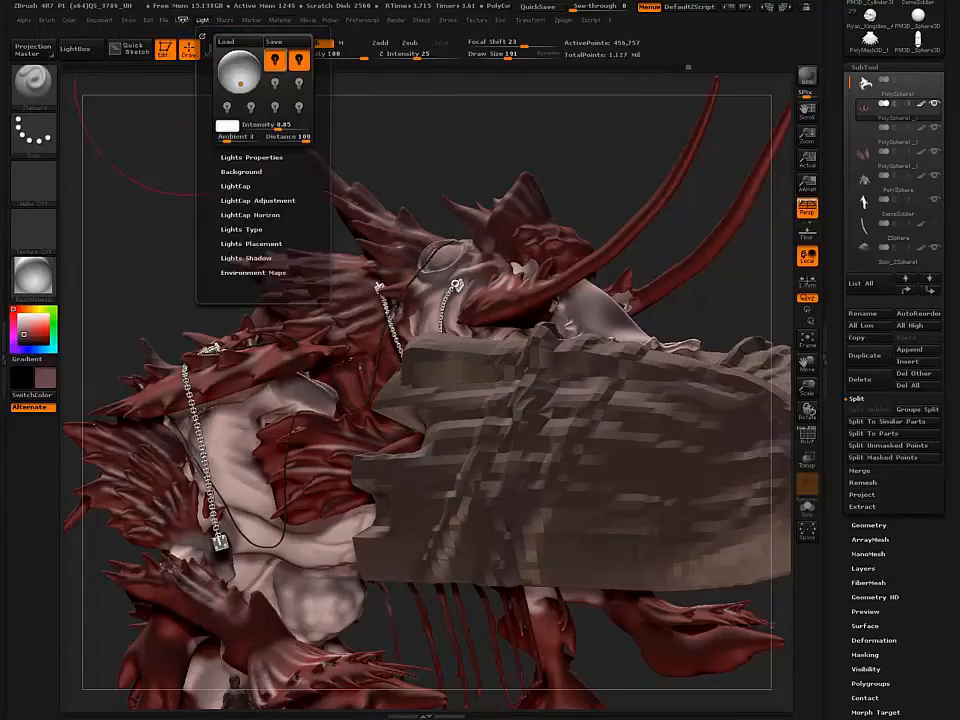
mouse_move(205, 21)
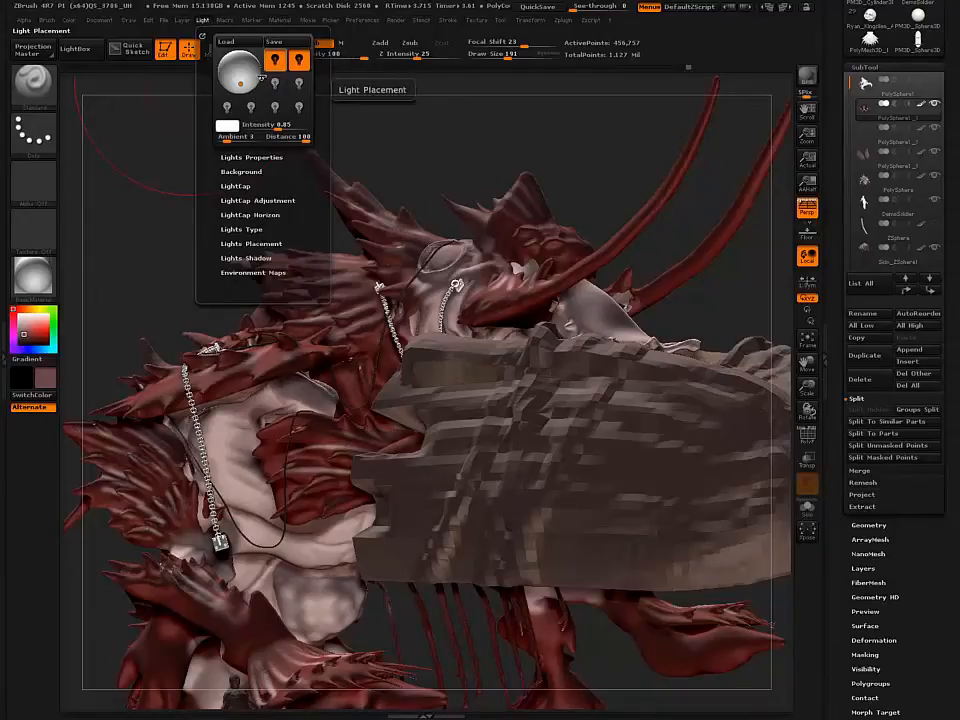
left_click(227, 125)
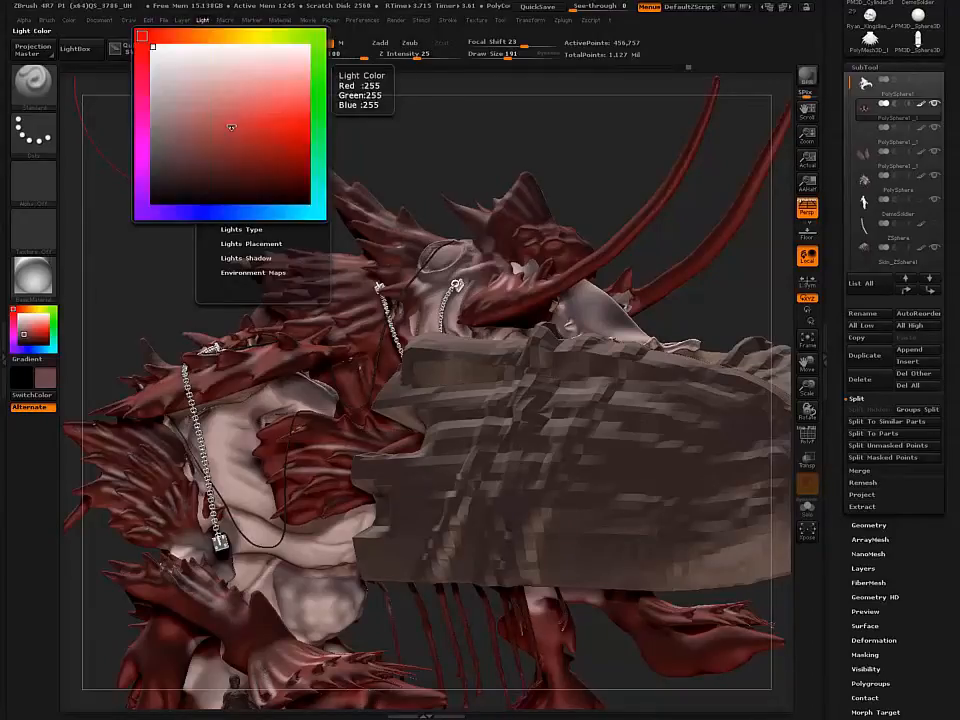
left_click(316, 211)
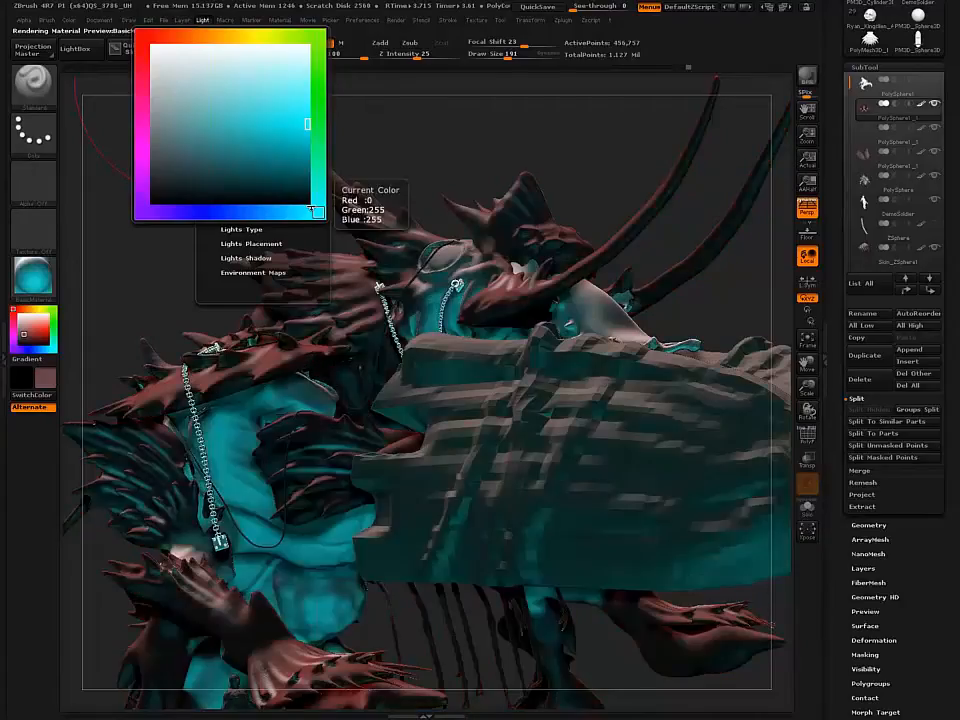
left_click(244, 88)
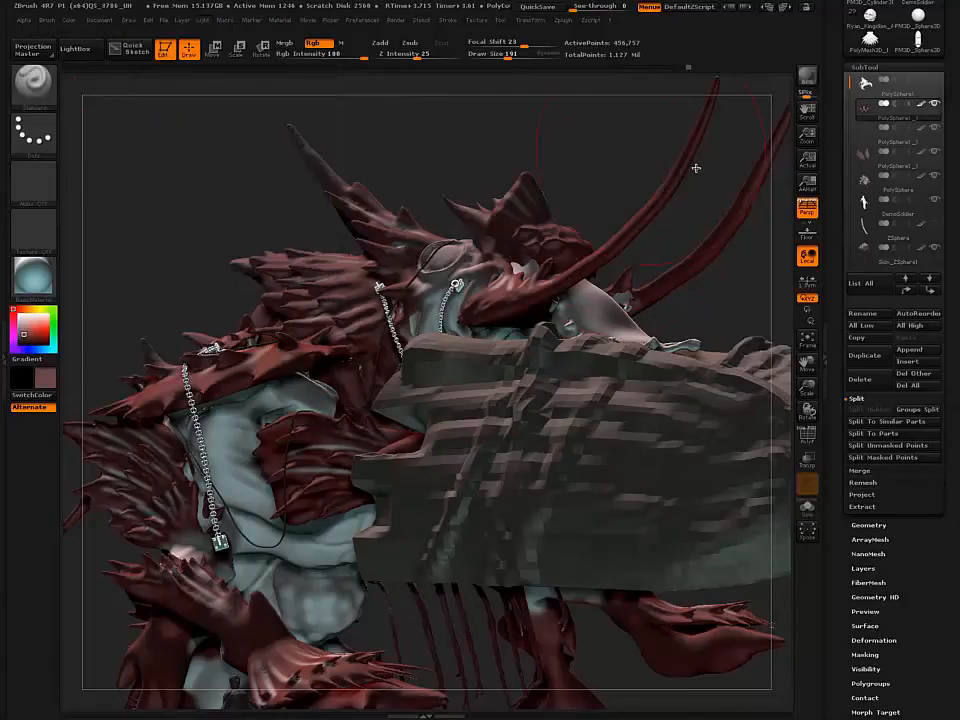
key("shift")
Step: Turn shadows off for the first light and on for the second light, then make a BPR render
left_click(202, 19)
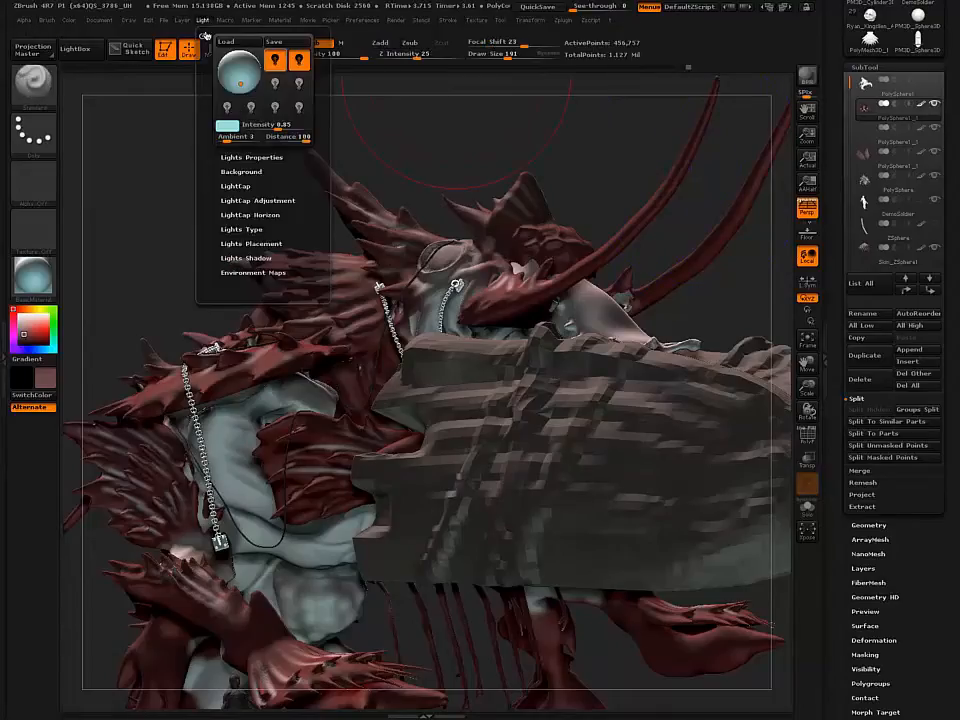
left_click(257, 158)
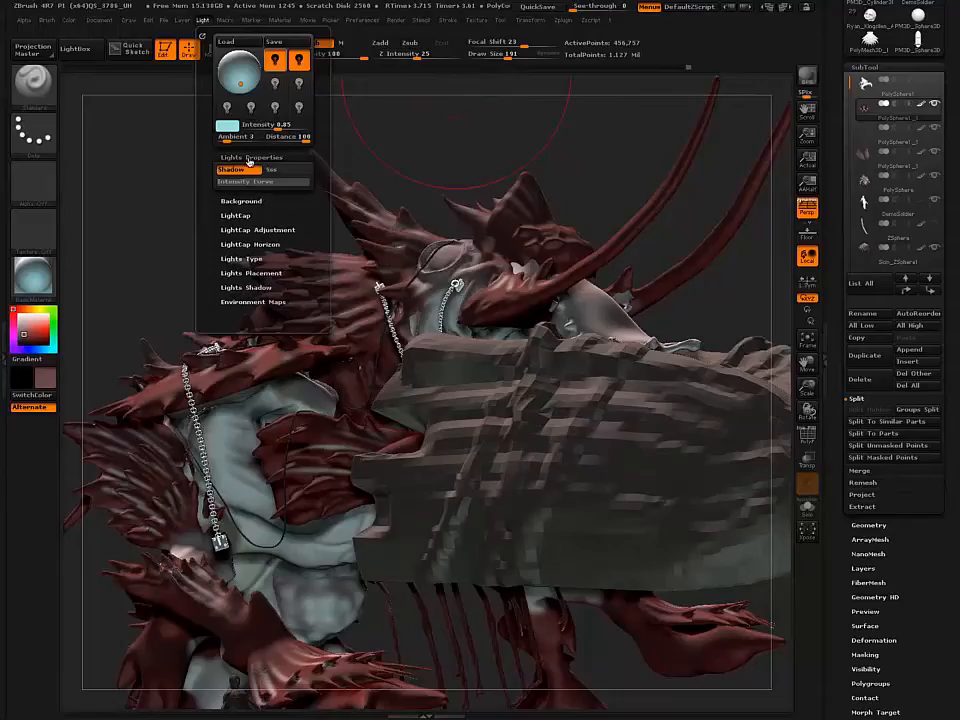
left_click(231, 169)
left_click(297, 61)
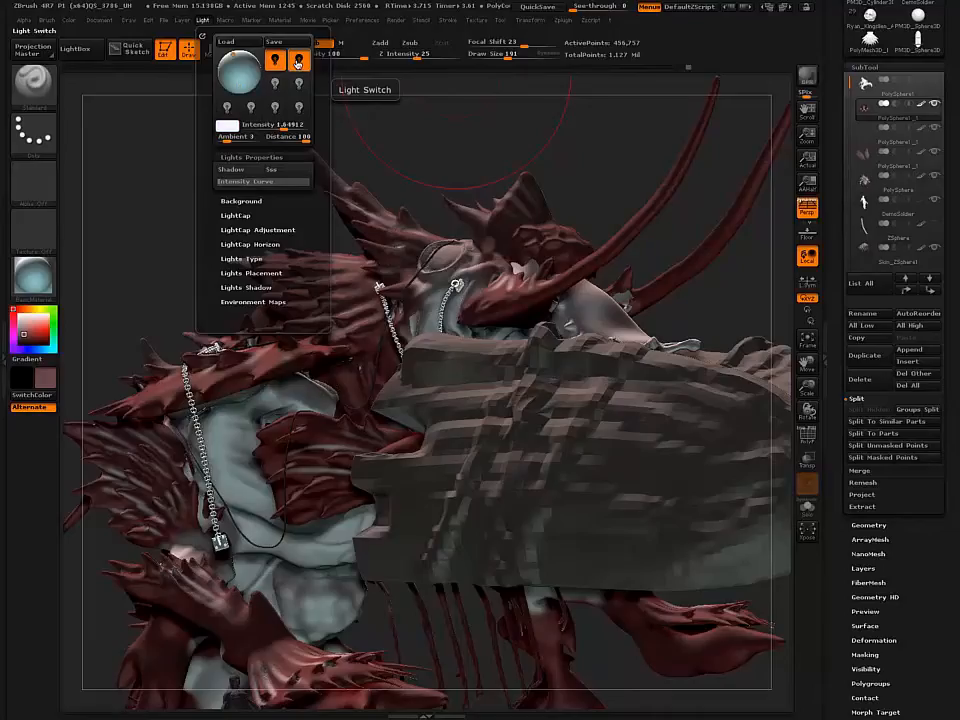
left_click(297, 61)
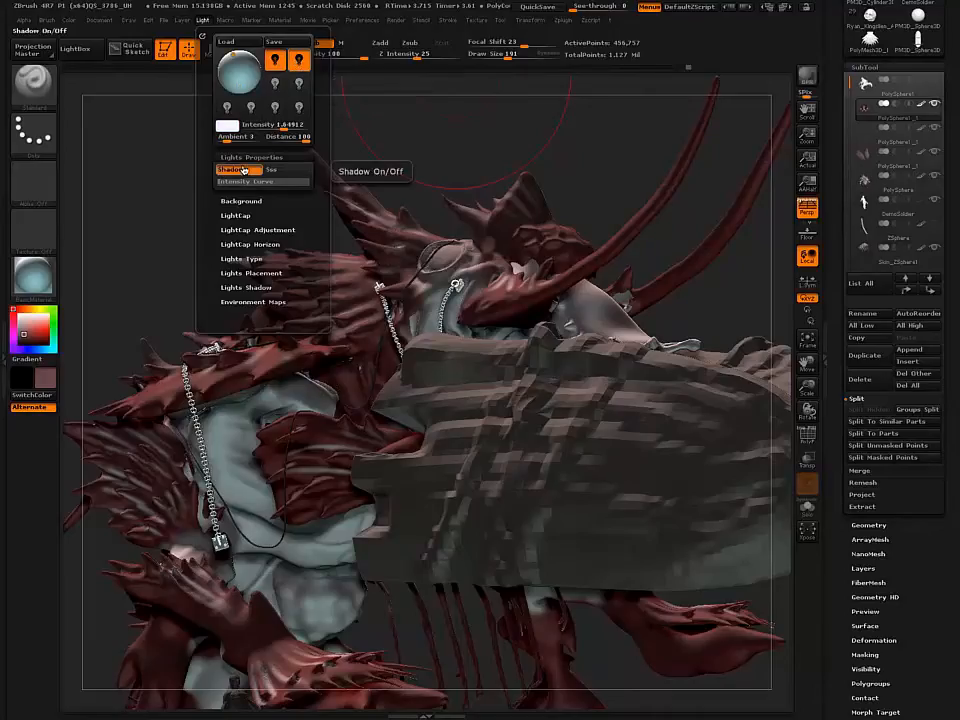
key("shift+r")
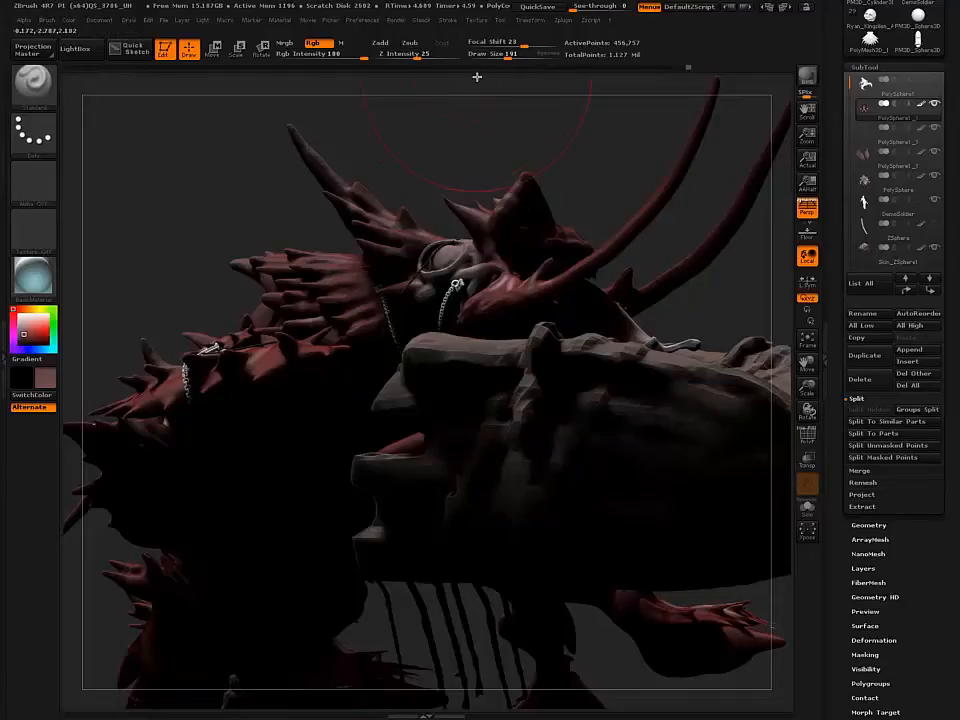
Step: Dock the render settings, set the BPR shadow GStrength to 0.25 and render again
left_click(395, 20)
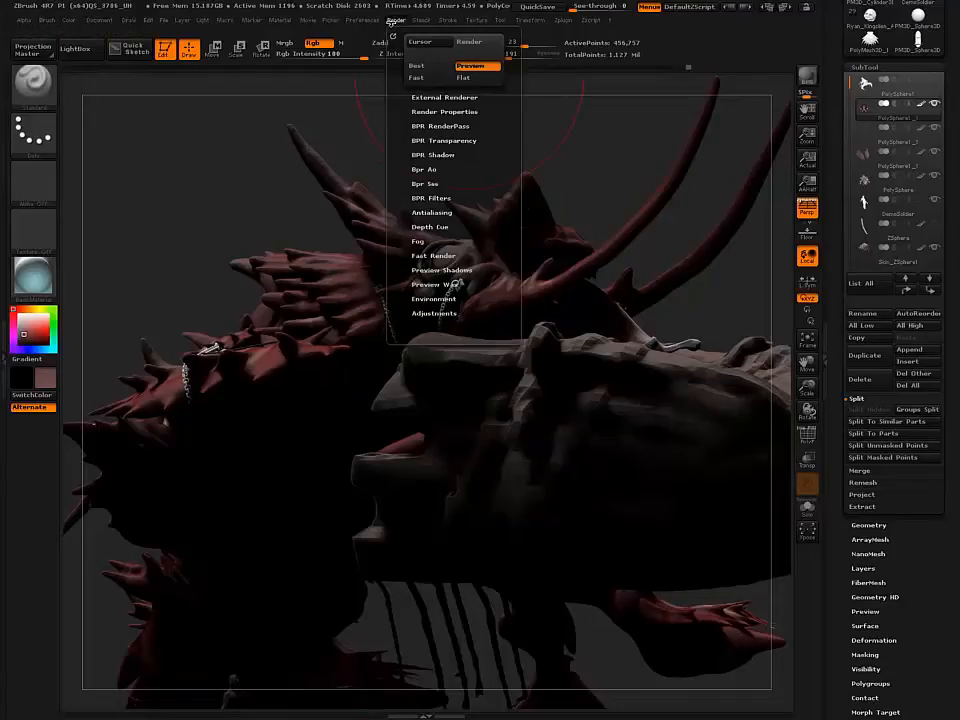
left_click(392, 36)
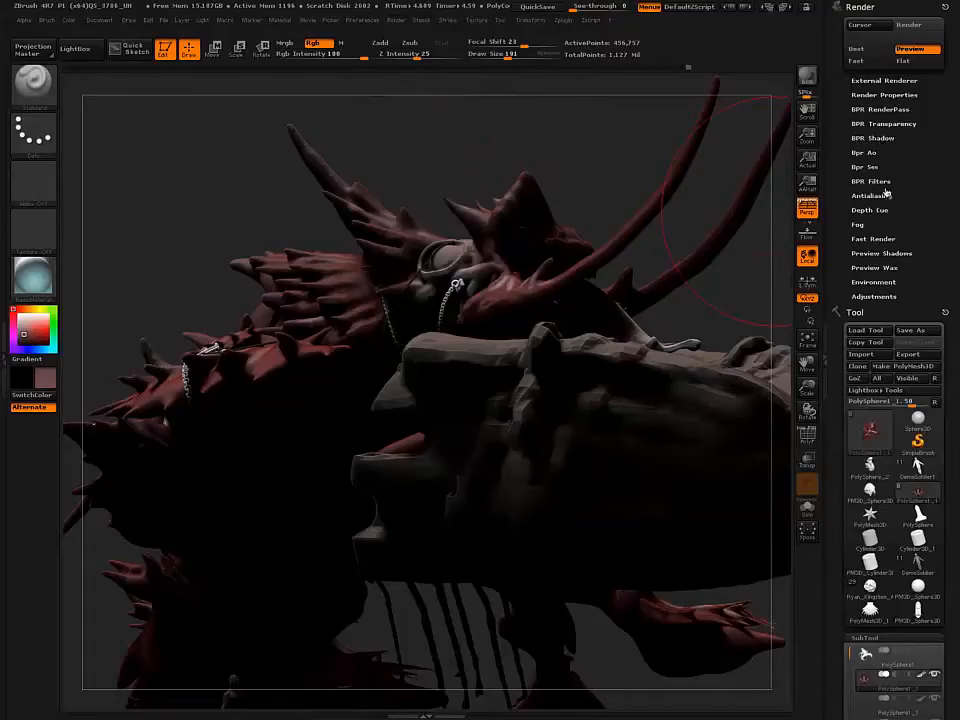
left_click(890, 139)
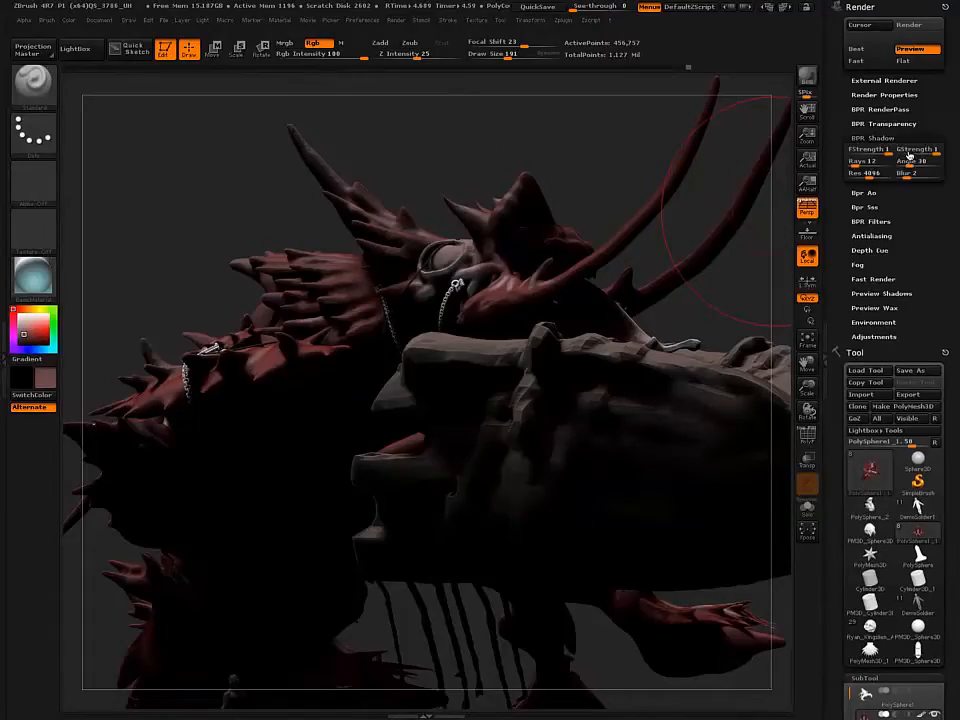
left_click(907, 150)
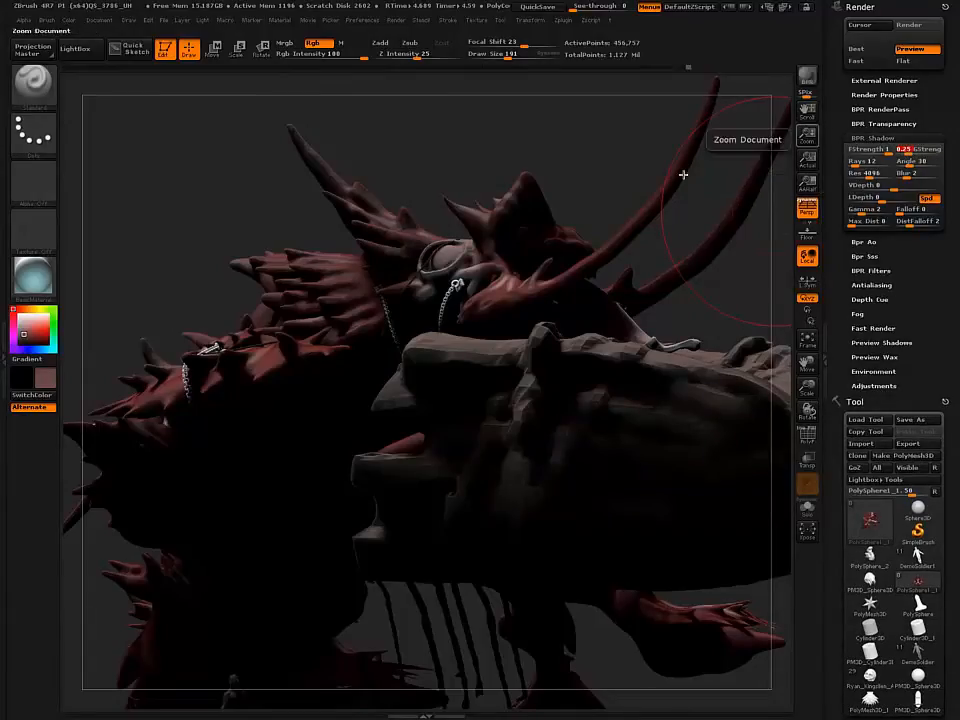
key("shift+r")
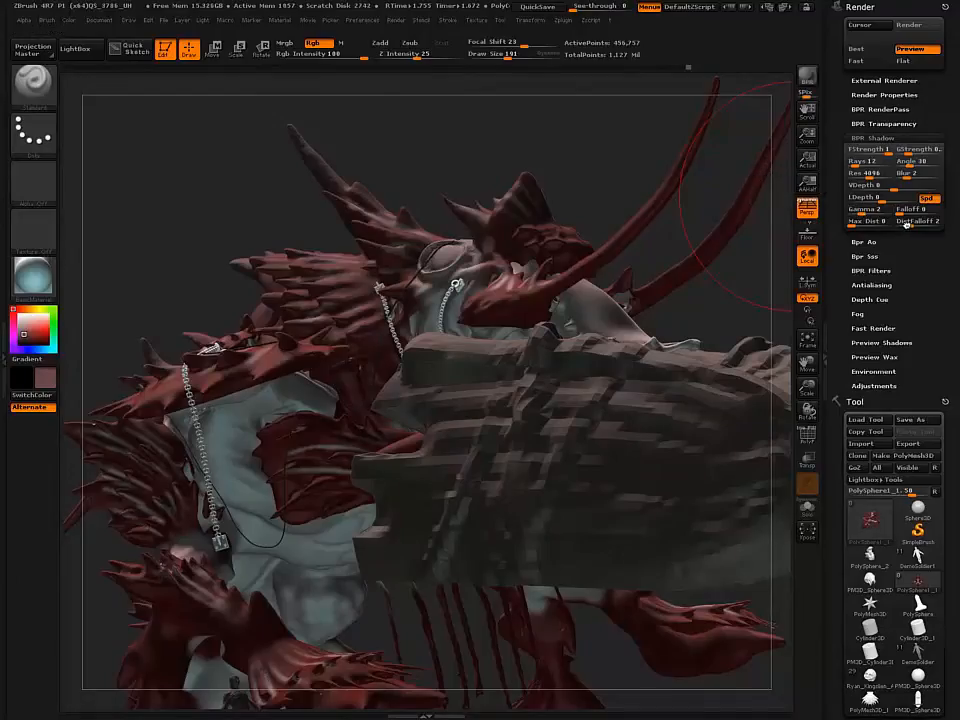
Step: Set the BPR shadow Falloff to 1 and render again
left_click(911, 210)
type("1")
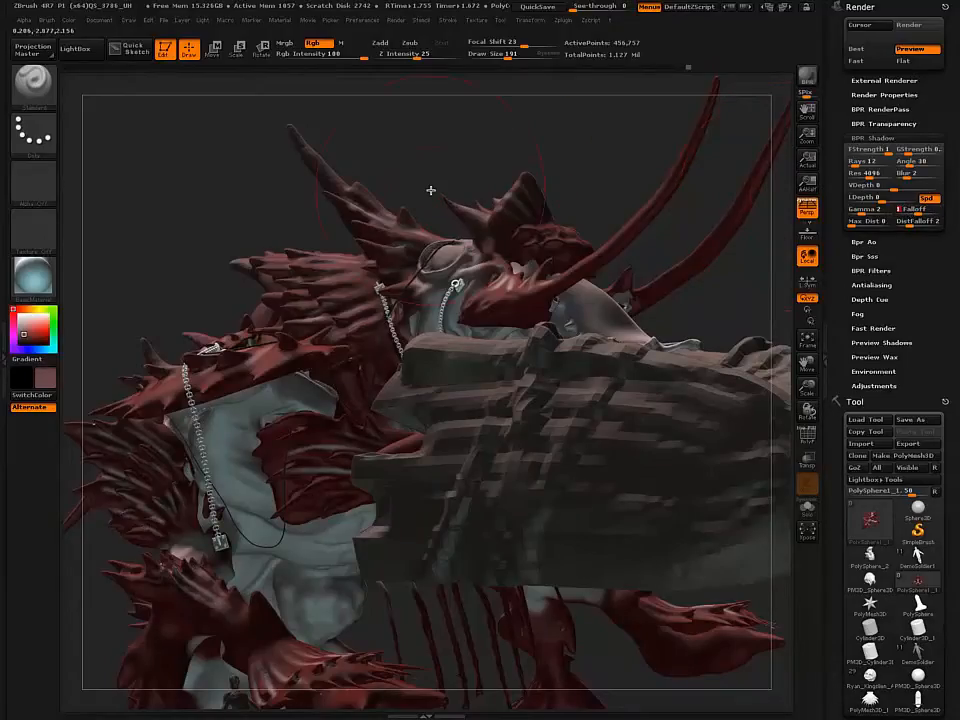
key("shift")
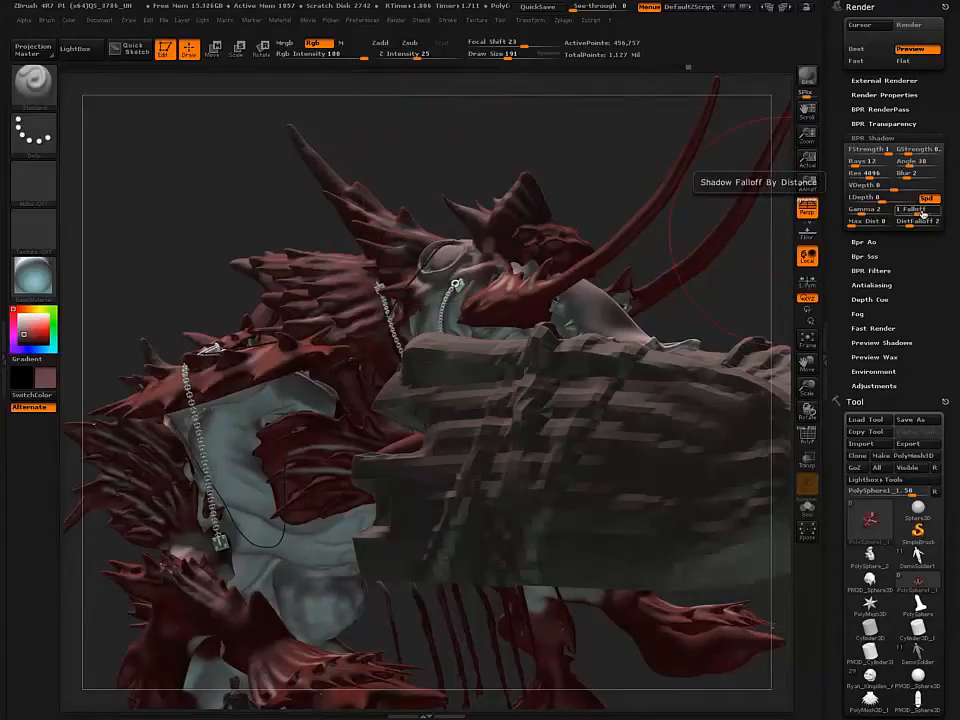
Step: Raise the BPR shadow Falloff to about 1.97, render again, and set DistFalloff to about 20.4
left_click(918, 209)
left_click_drag(921, 212, 937, 213)
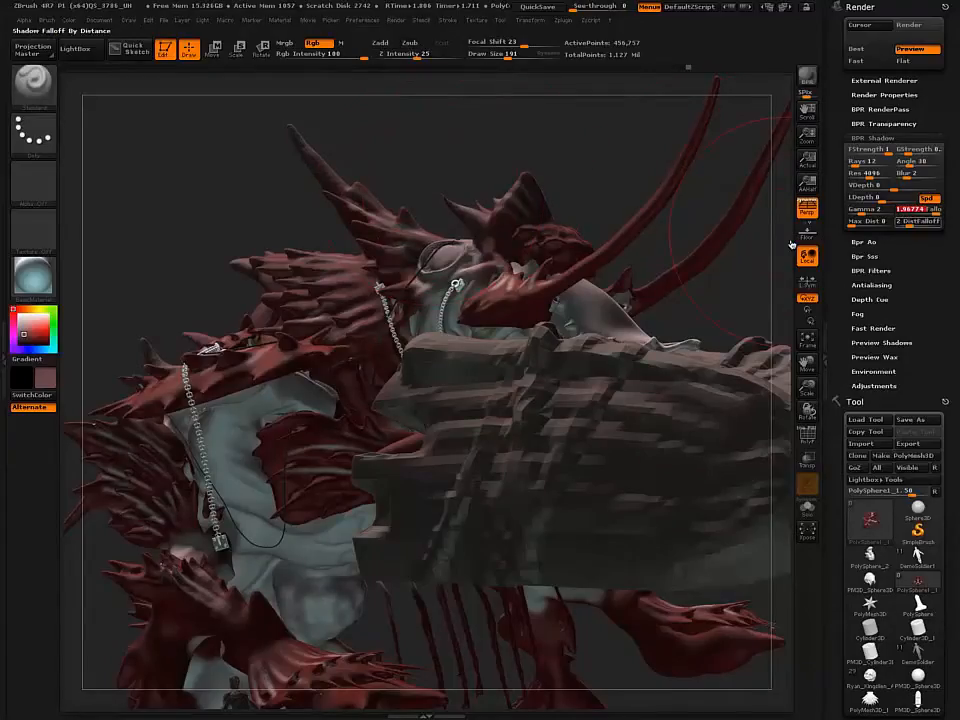
key("shift+r")
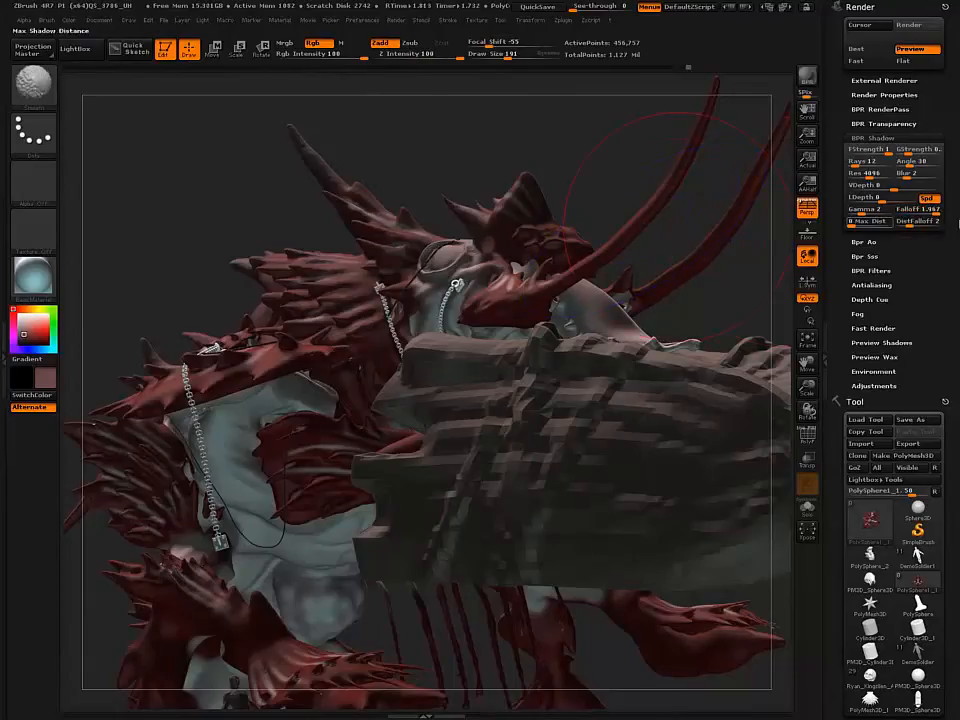
left_click_drag(911, 226, 935, 226)
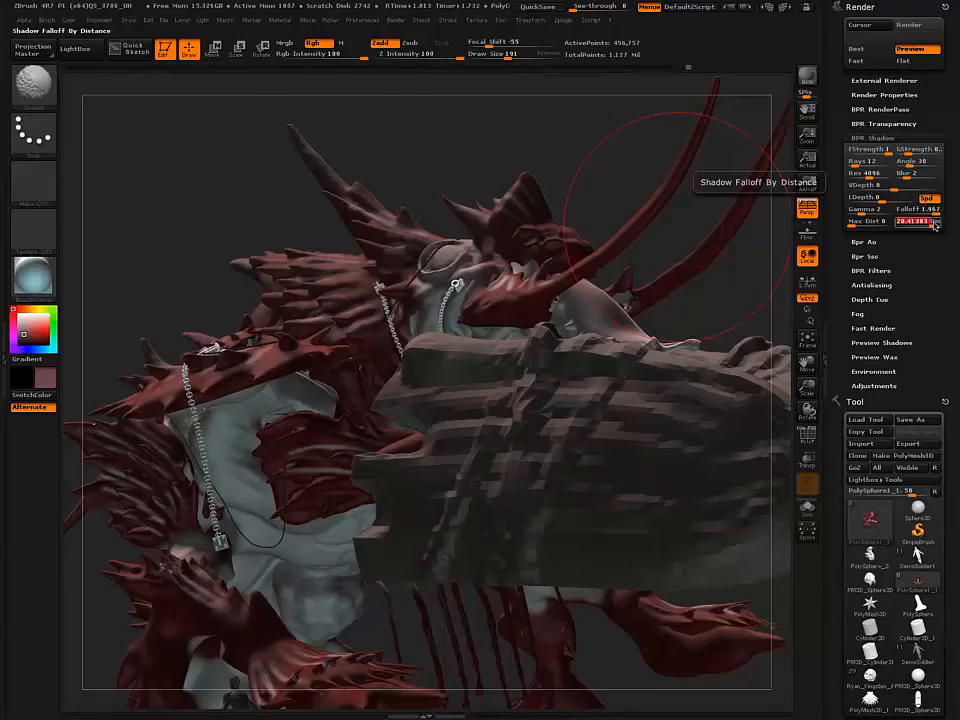
Step: Render the model again, then set the BPR shadow Falloff to 0 and DistFalloff to about 1.97
key("shift+r")
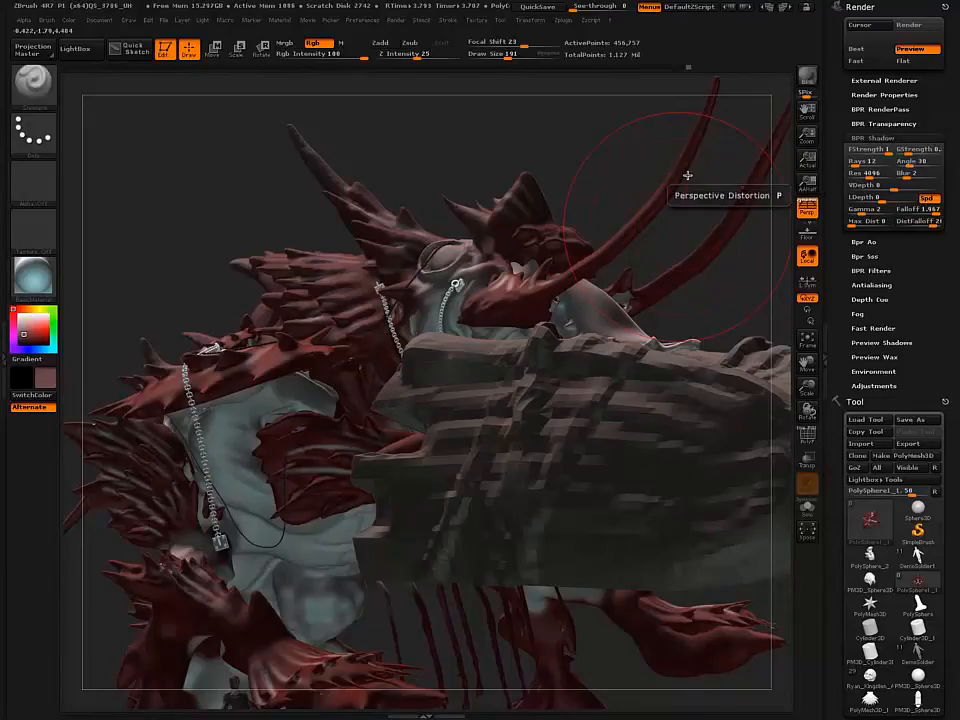
left_click_drag(921, 208, 896, 213)
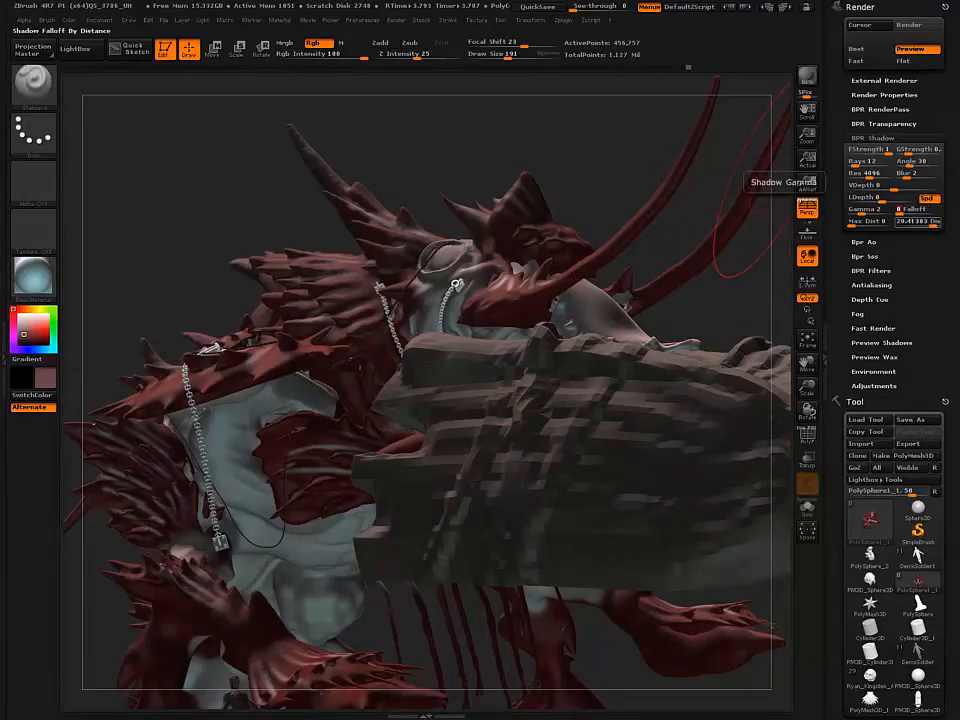
left_click(909, 224)
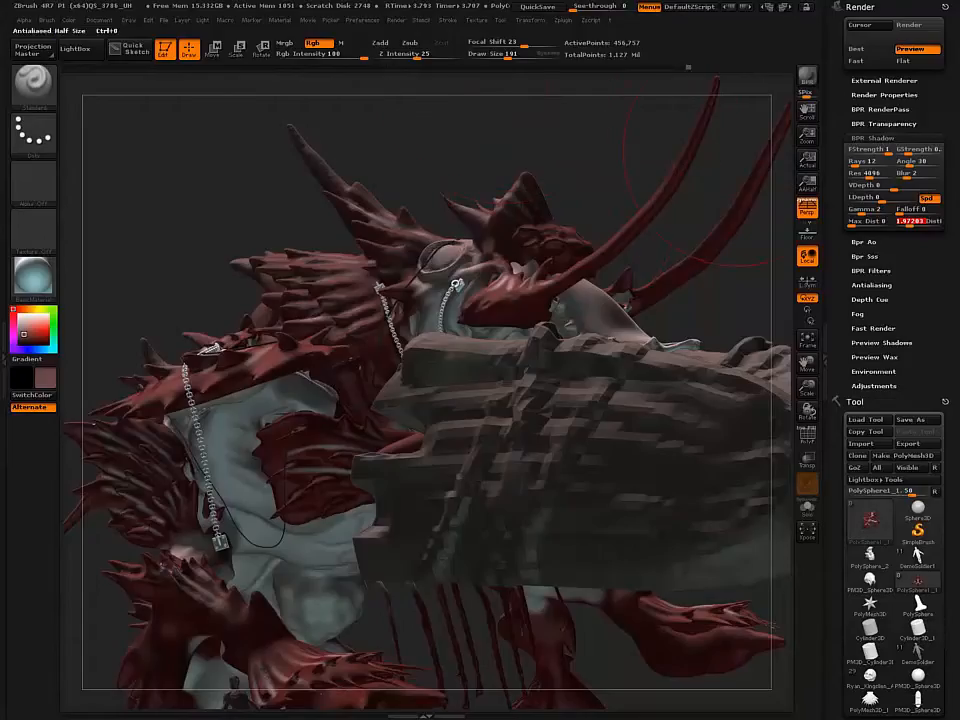
Step: Set the BPR shadow GStrength to 0.5 and make another BPR render
left_click(905, 150)
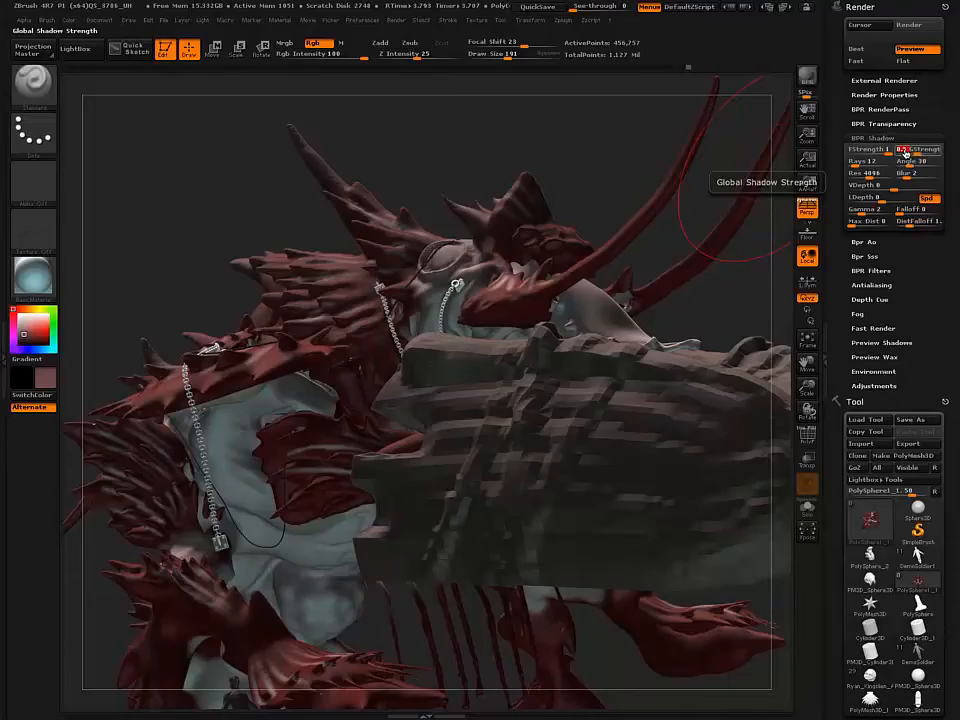
type("0.5")
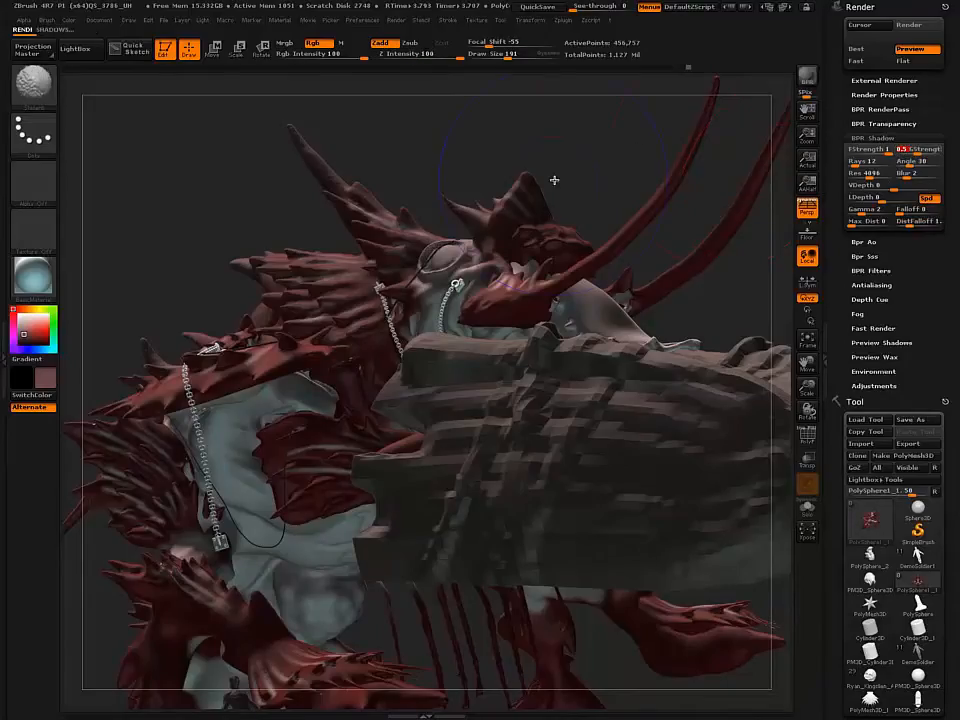
key("Return")
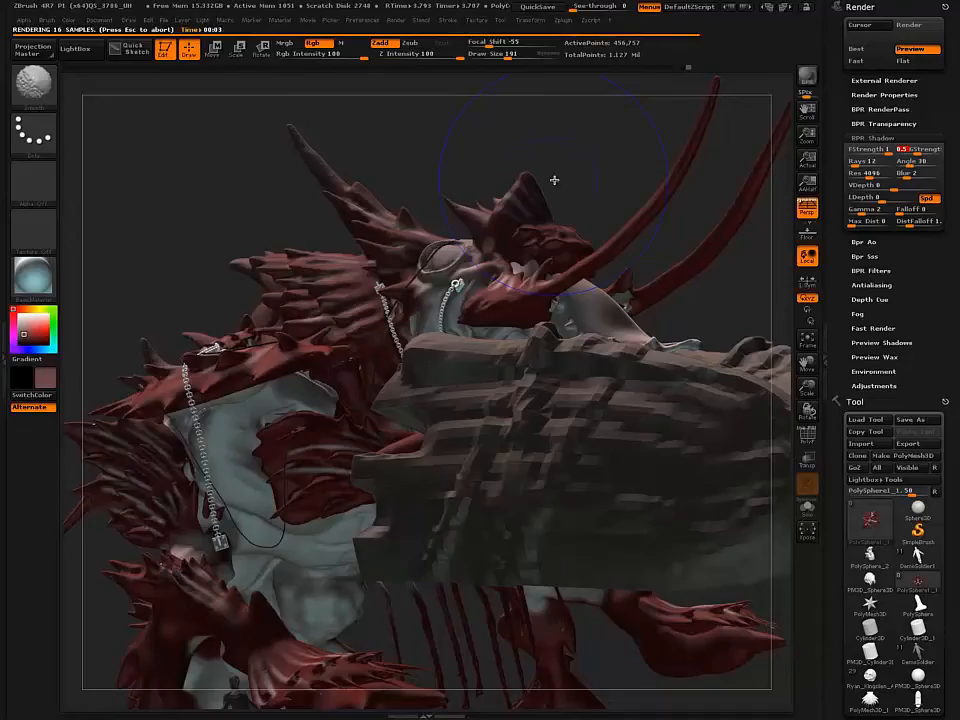
Step: Switch on a third light placed at the creature's side, color it green and set its intensity to about 0.91
left_click(204, 21)
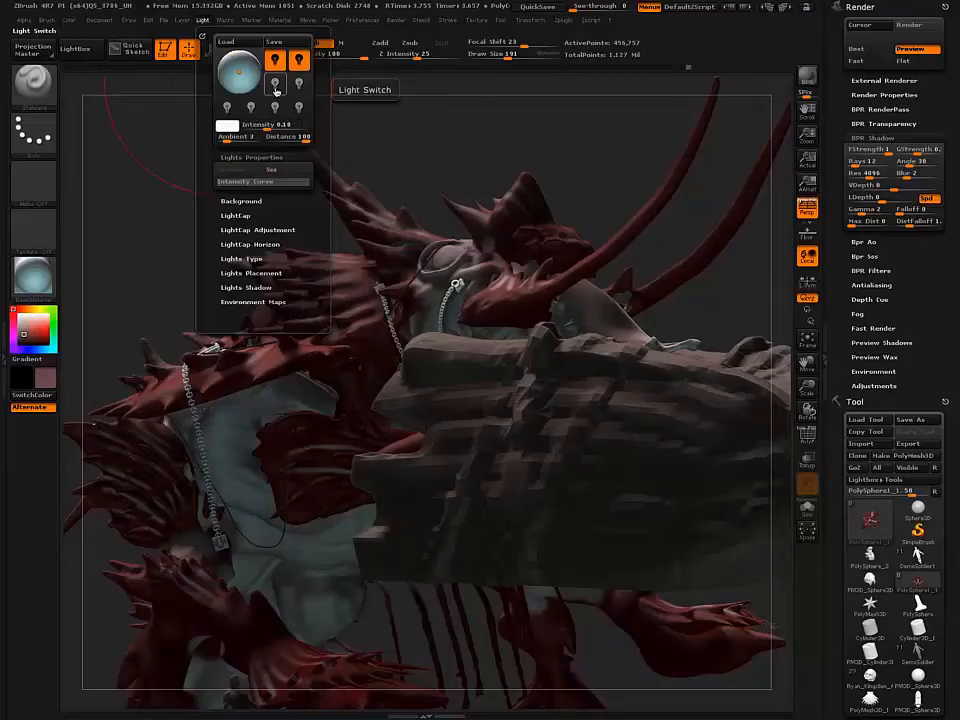
left_click(276, 87)
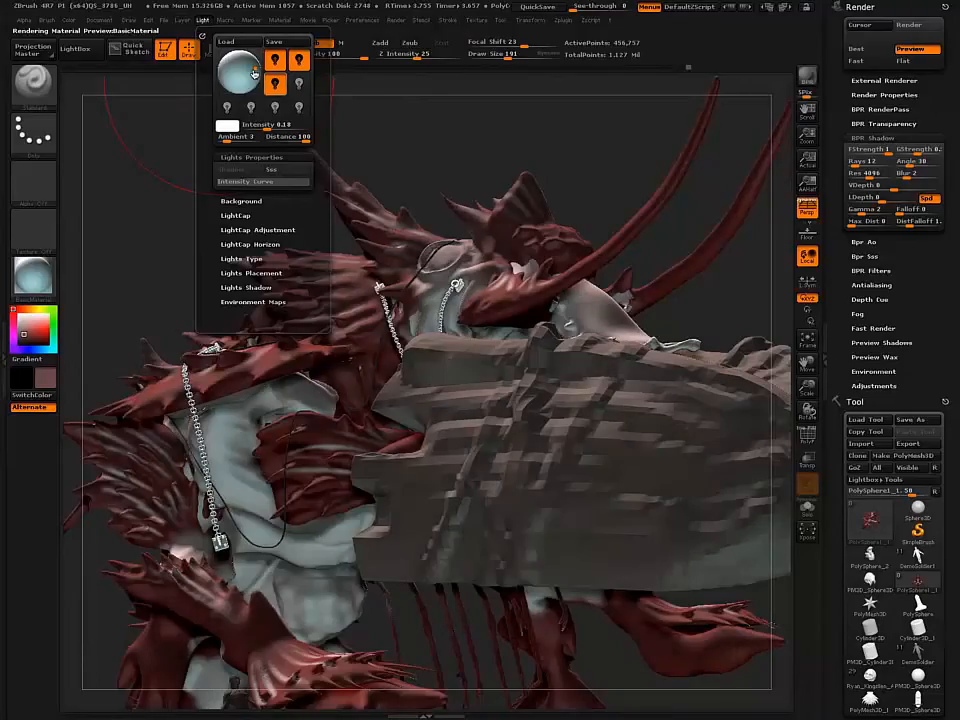
left_click(227, 125)
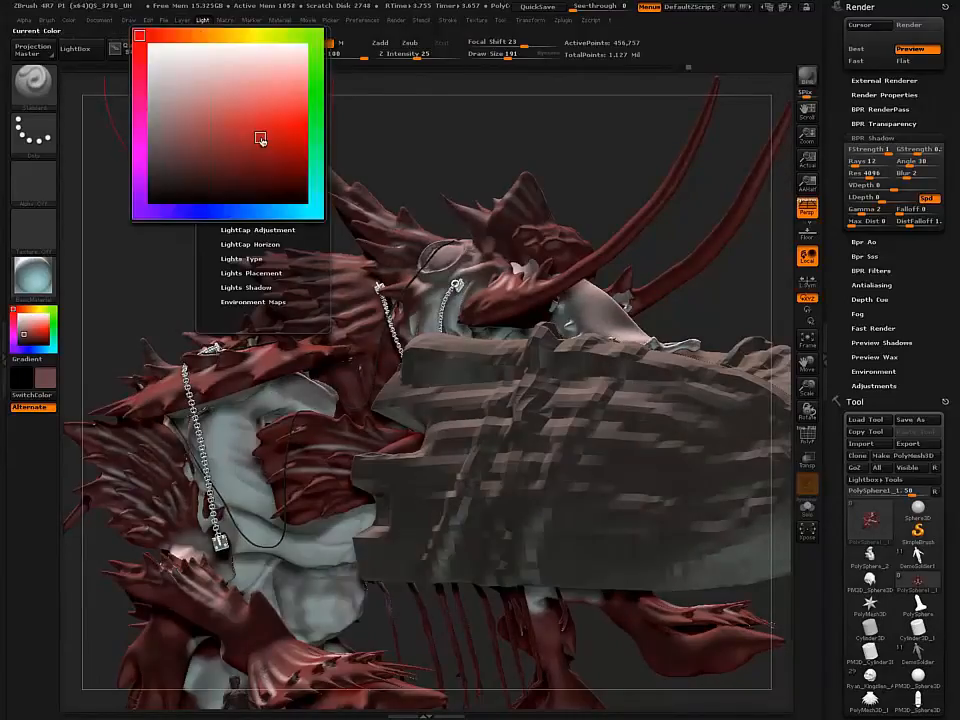
left_click(315, 107)
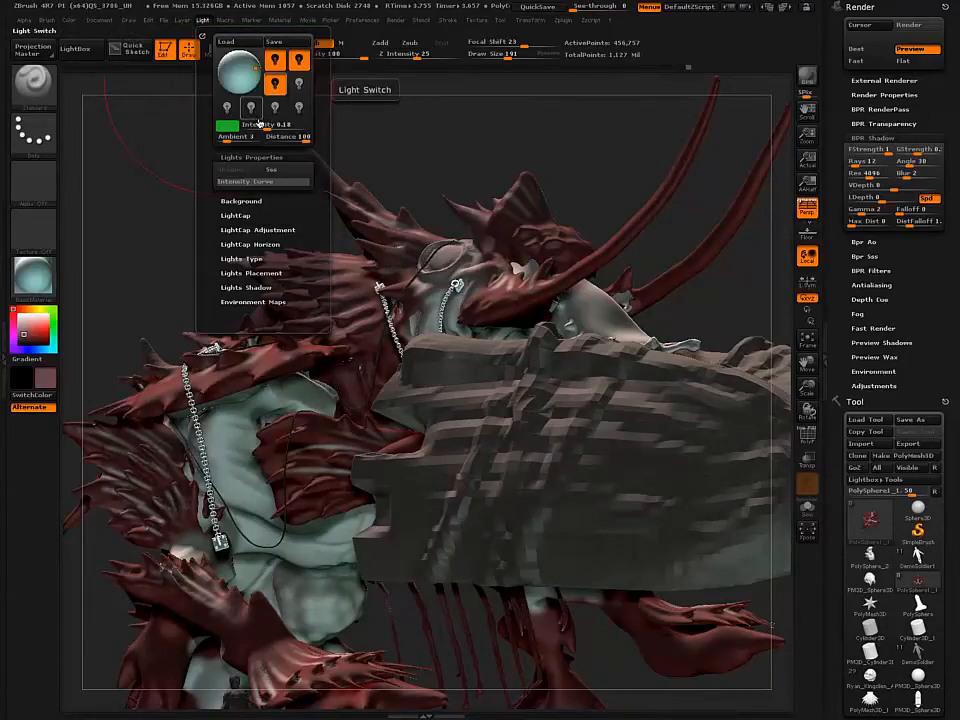
left_click_drag(268, 127, 273, 129)
left_click(256, 68)
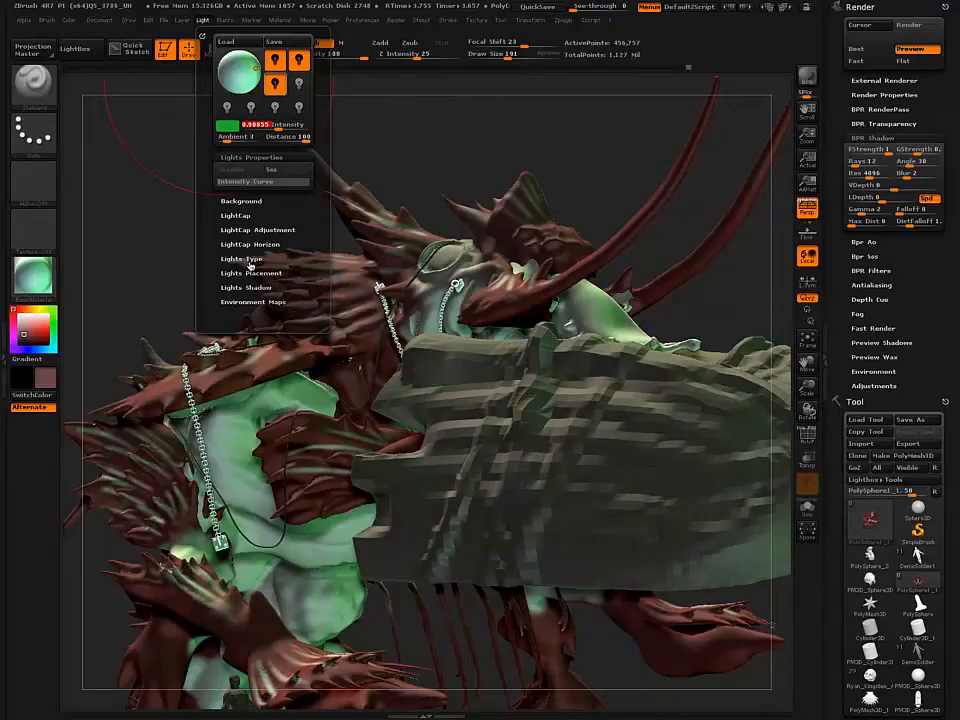
Step: Make the green light radial and run a BPR render
left_click(250, 260)
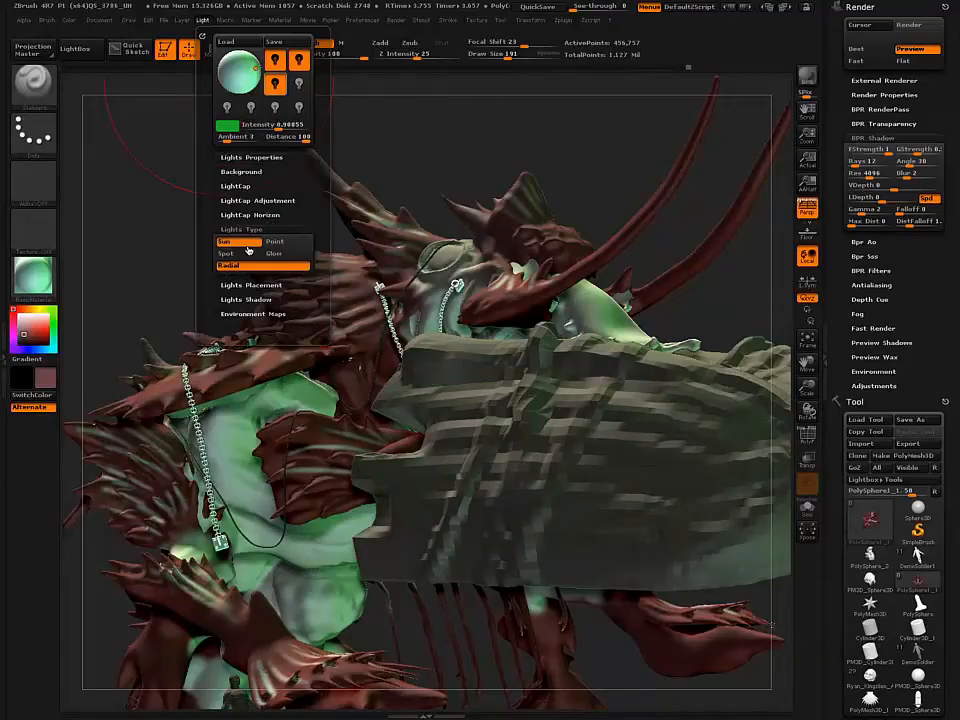
left_click(248, 266)
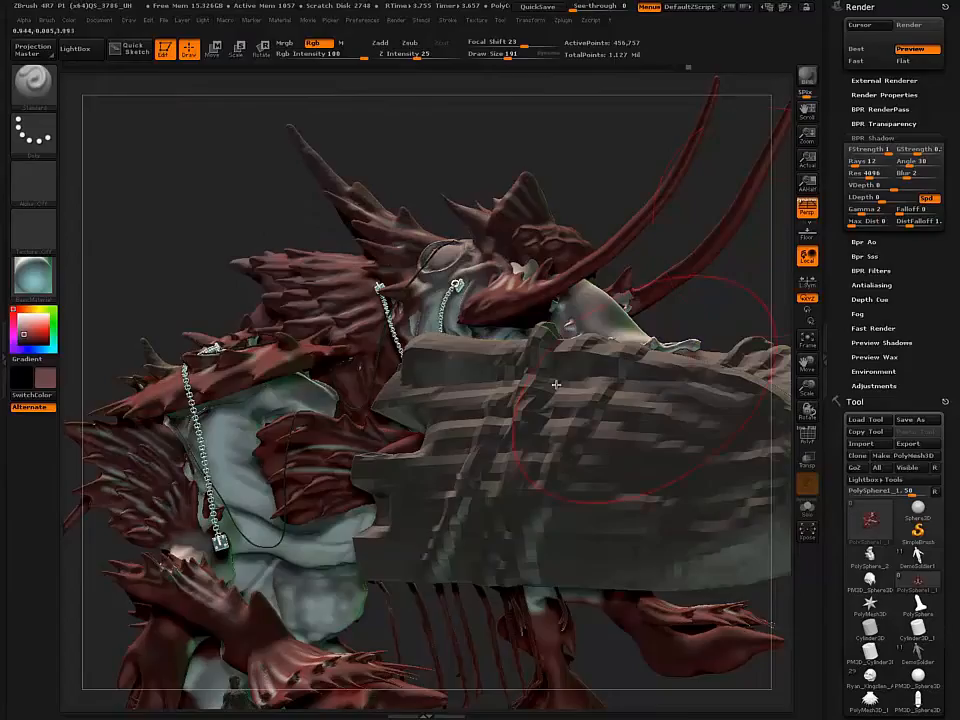
key("shift+r")
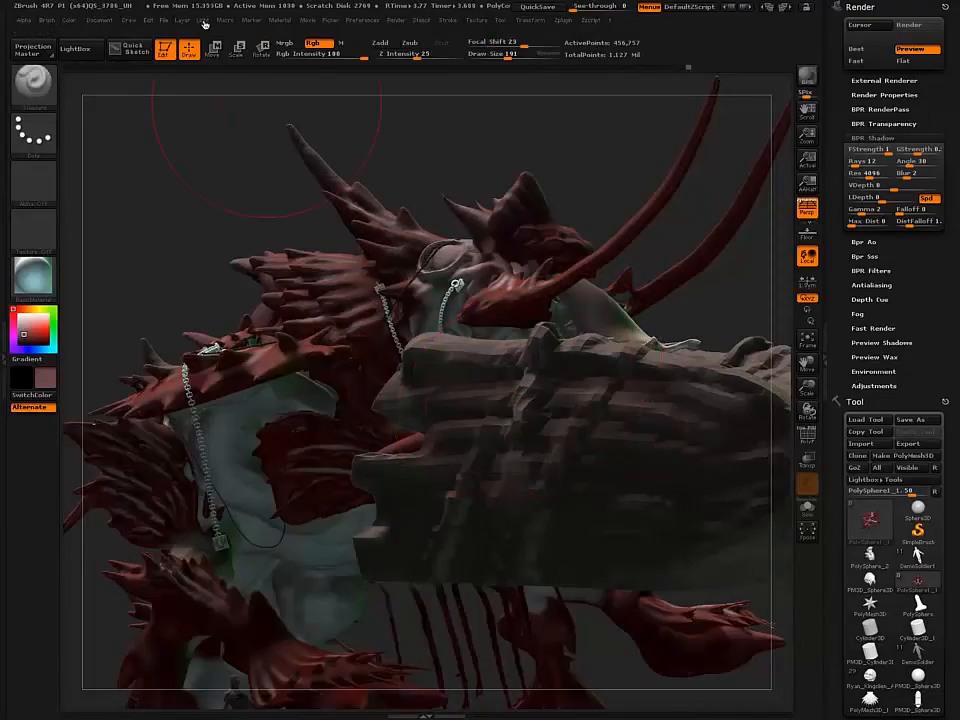
Step: Turn the third light off and make a fresh BPR render
left_click(202, 20)
left_click(275, 86)
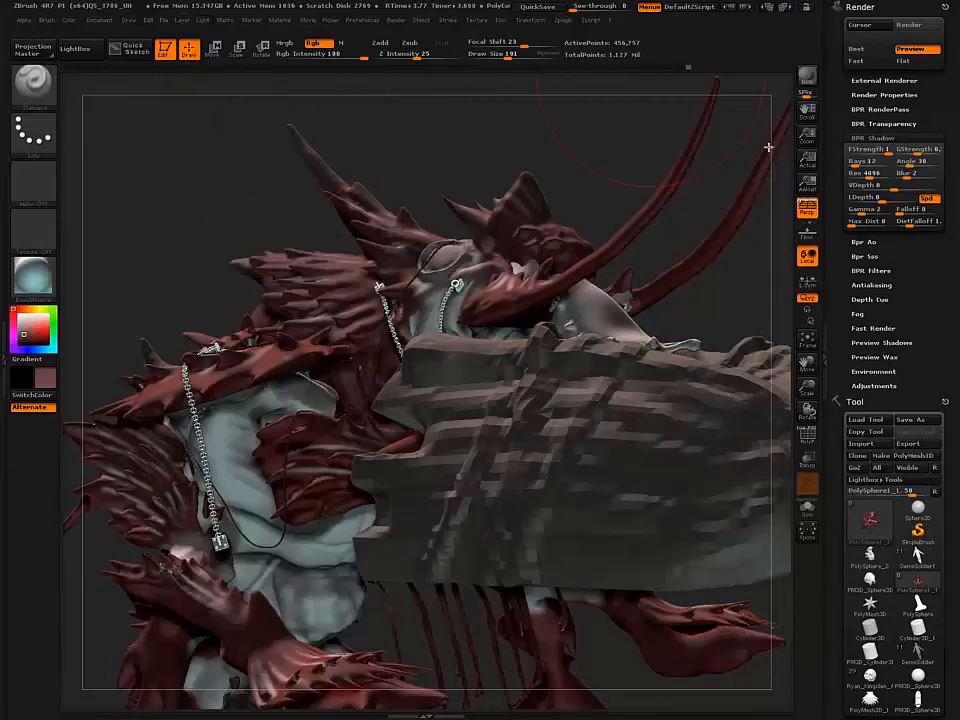
key("shift+r")
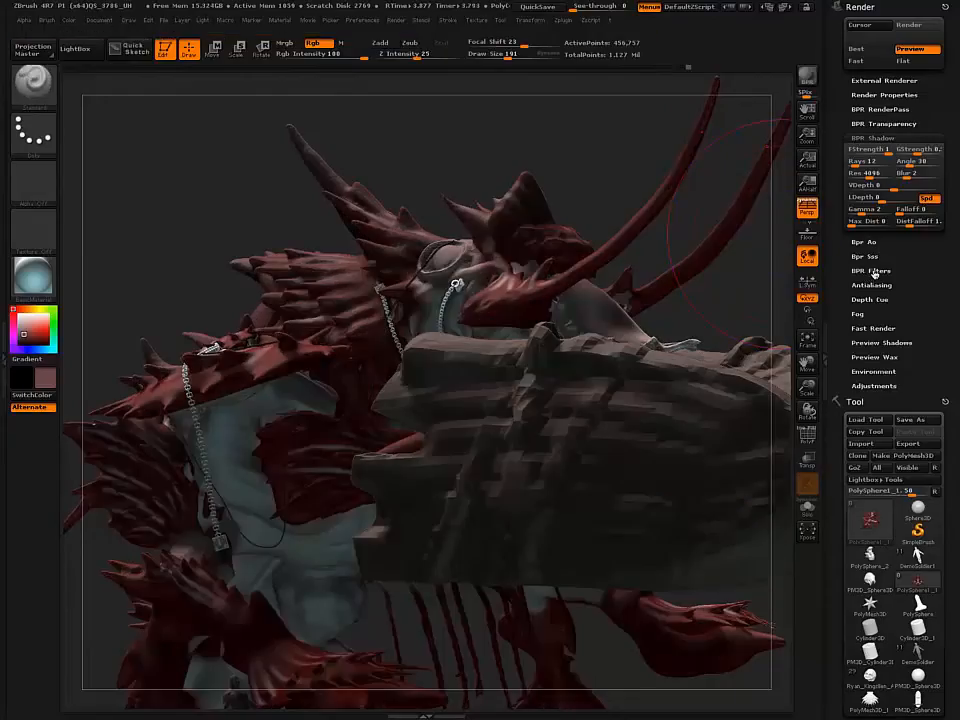
Step: Enable the first BPR filter as Fade, with Depth at 1 and Depth Exp at about 0.19
left_click(874, 271)
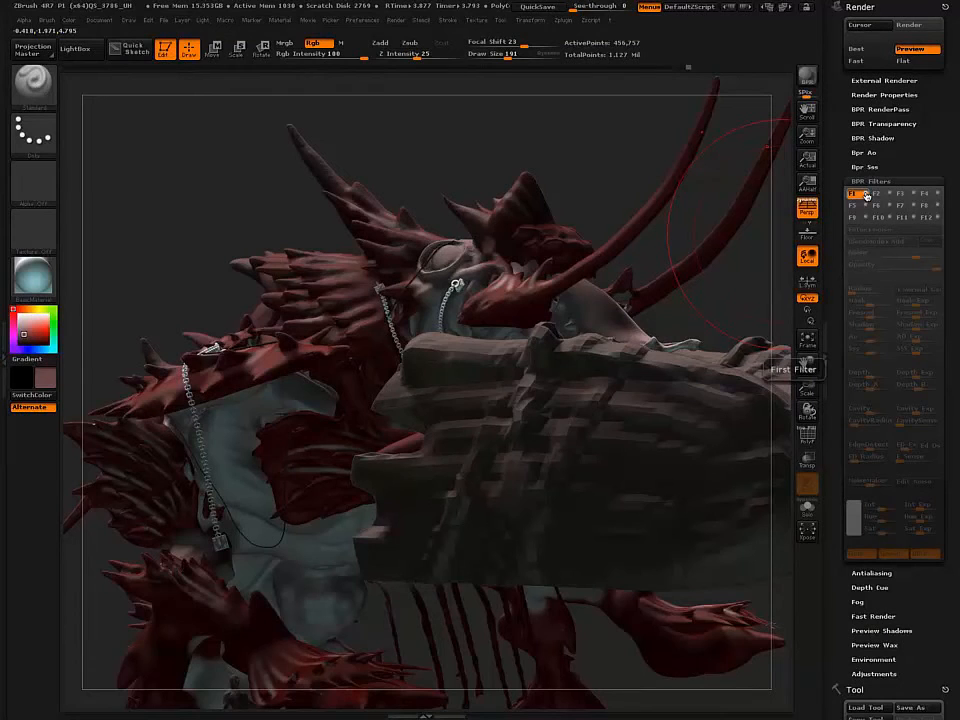
left_click(867, 195)
left_click(869, 231)
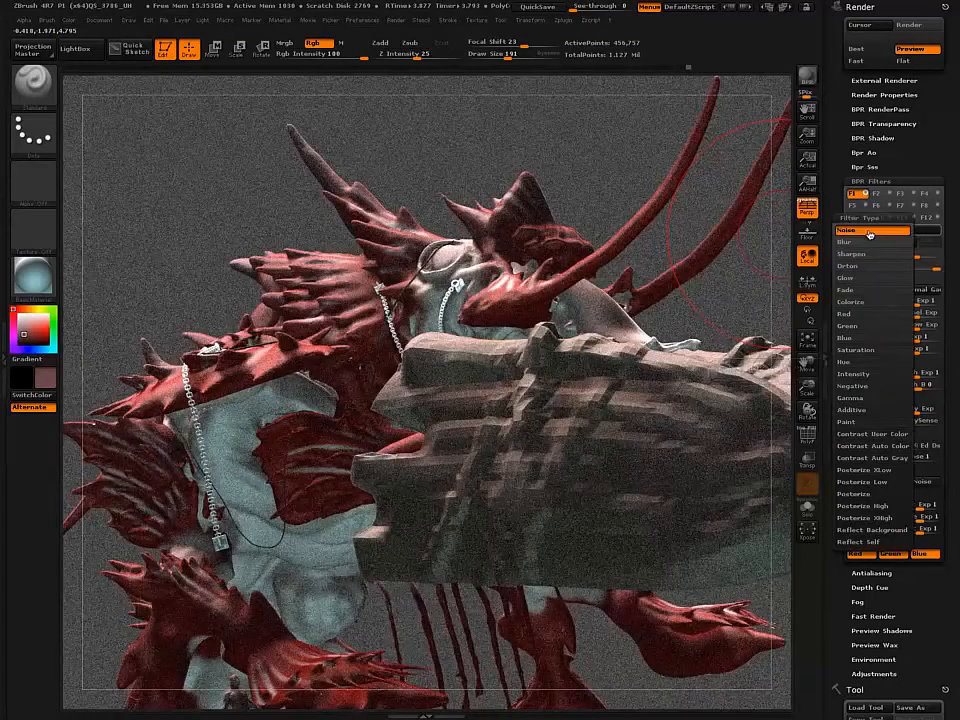
left_click(861, 291)
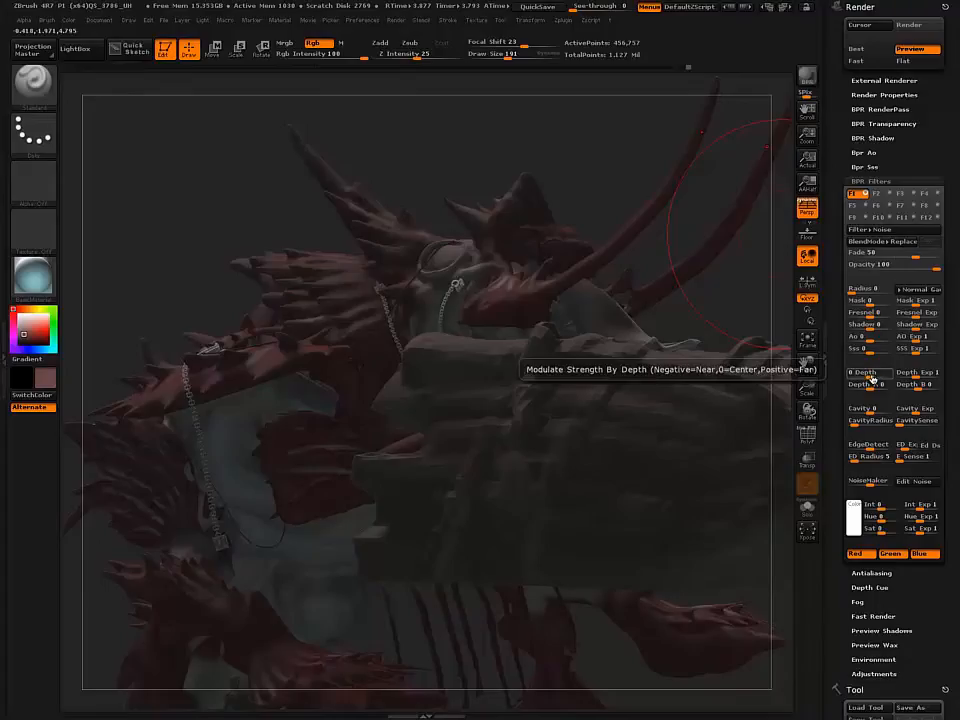
left_click_drag(872, 378, 895, 382)
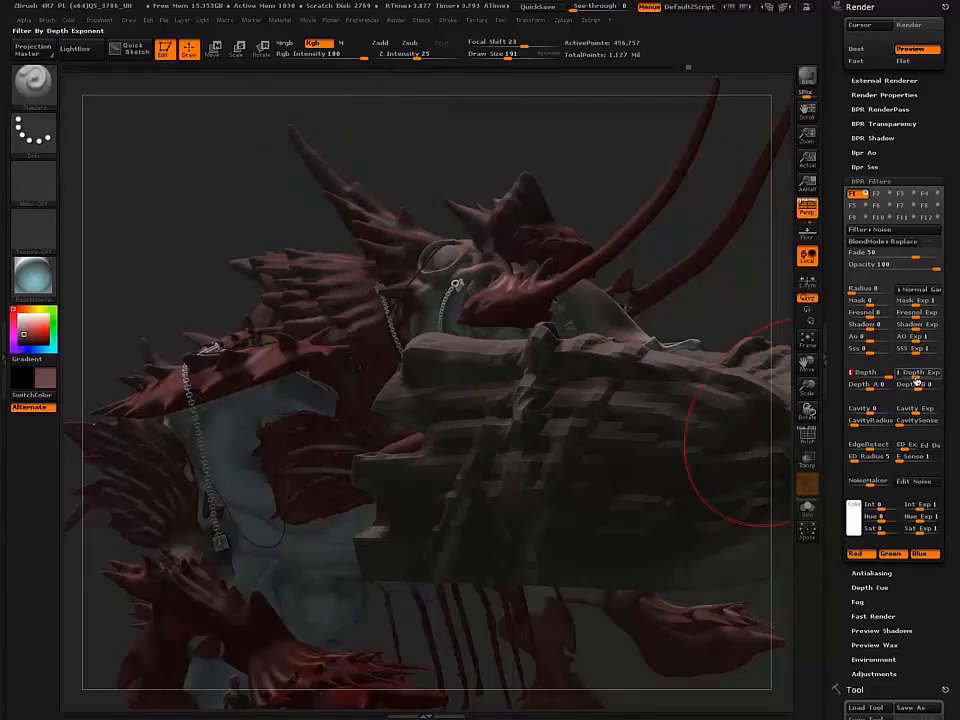
left_click_drag(905, 373, 912, 379)
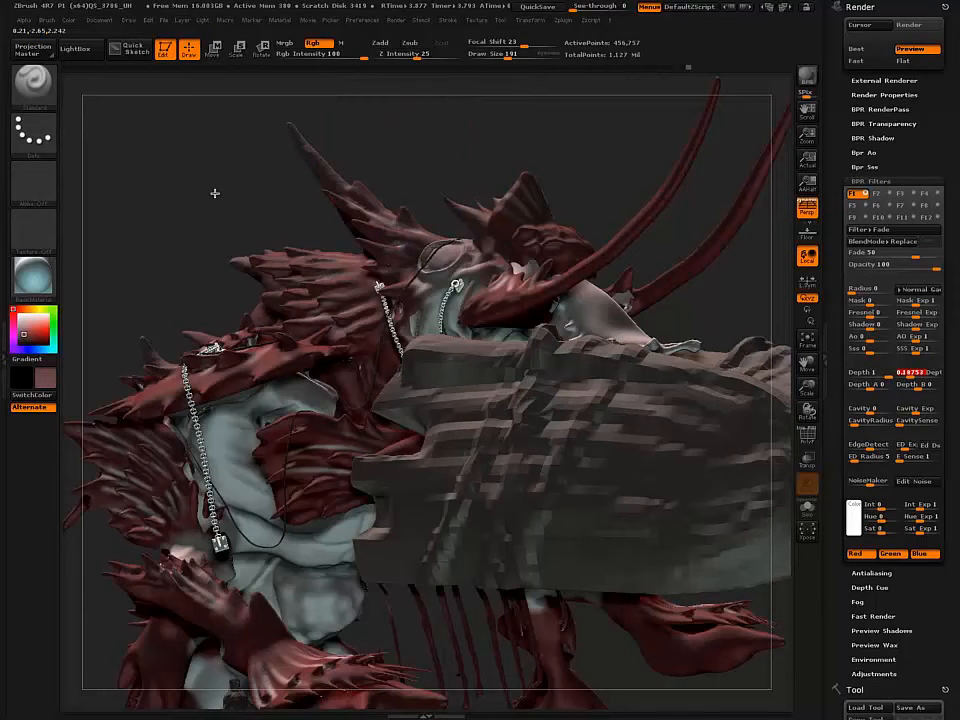
Step: Collapse the render settings and dock the color settings above them for material work on the creature
left_click_drag(574, 492, 575, 551)
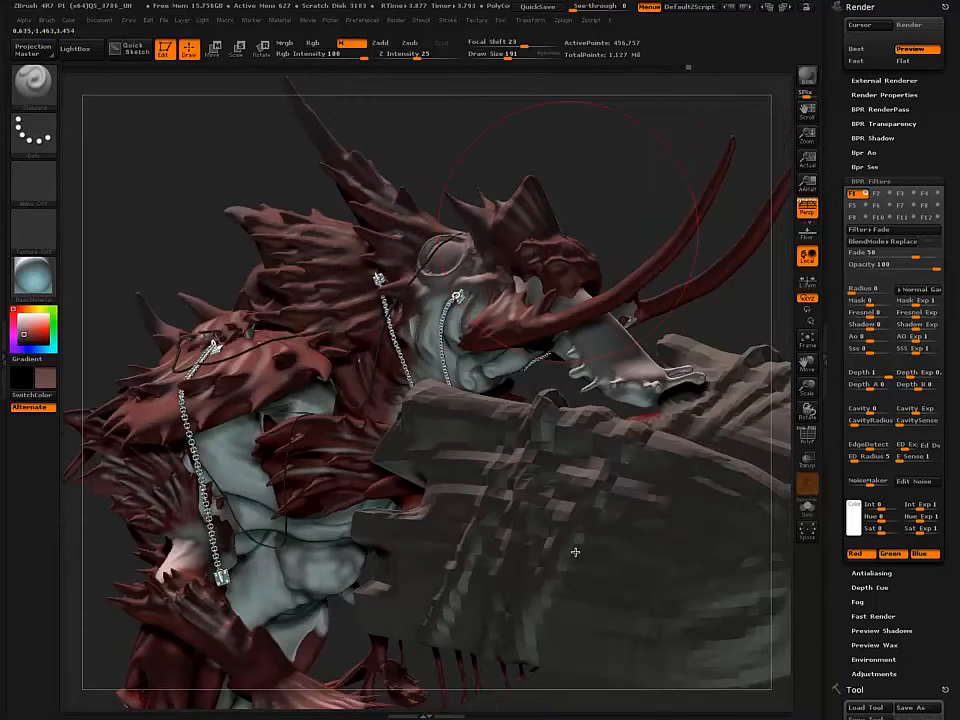
left_click(858, 7)
mouse_move(866, 527)
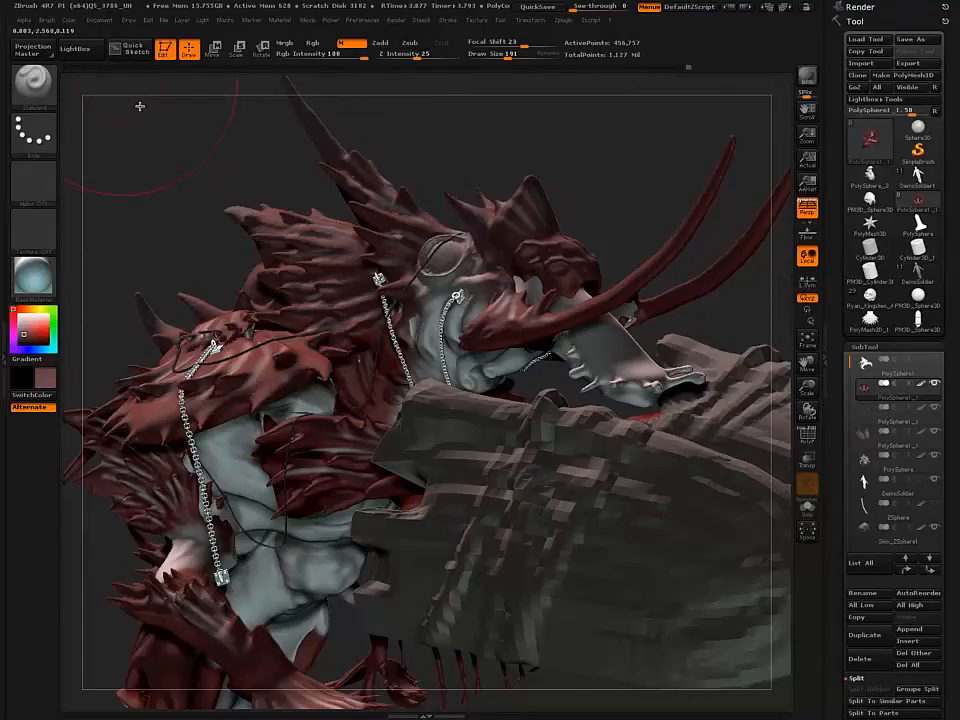
left_click(69, 19)
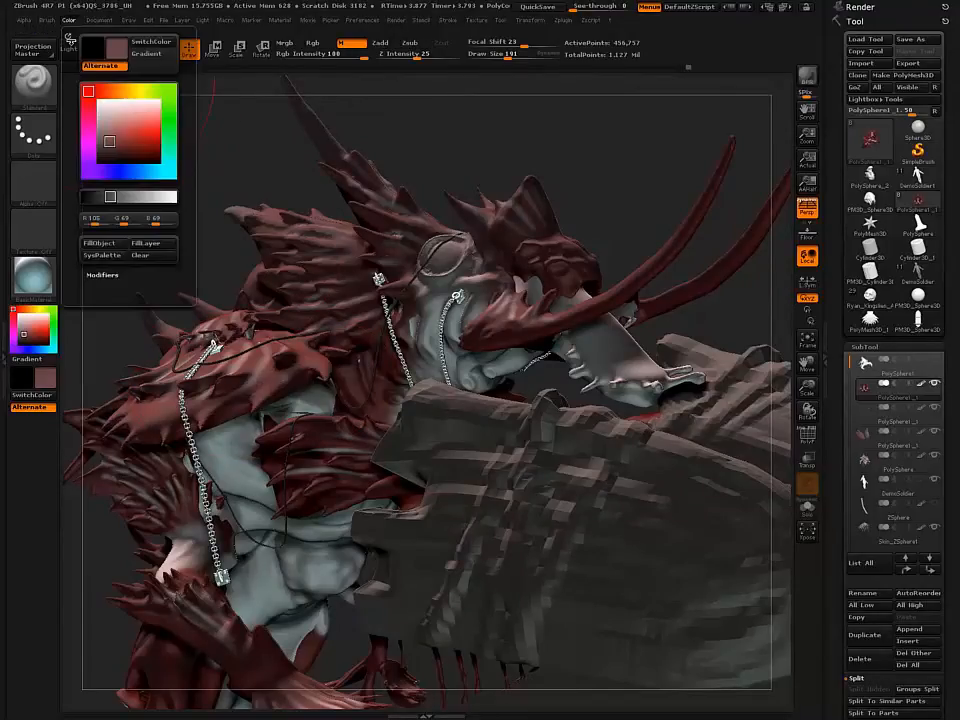
left_click(70, 40)
Step: Select another subtool, pick BasicMaterial2 as the material and dock the material settings
left_click(890, 684)
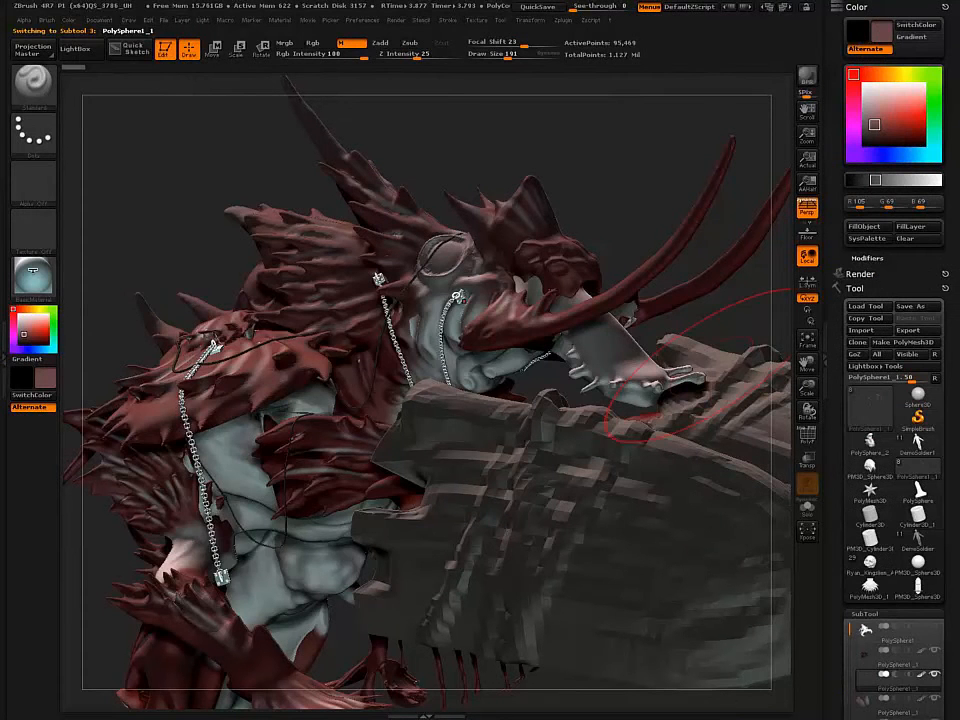
left_click(33, 272)
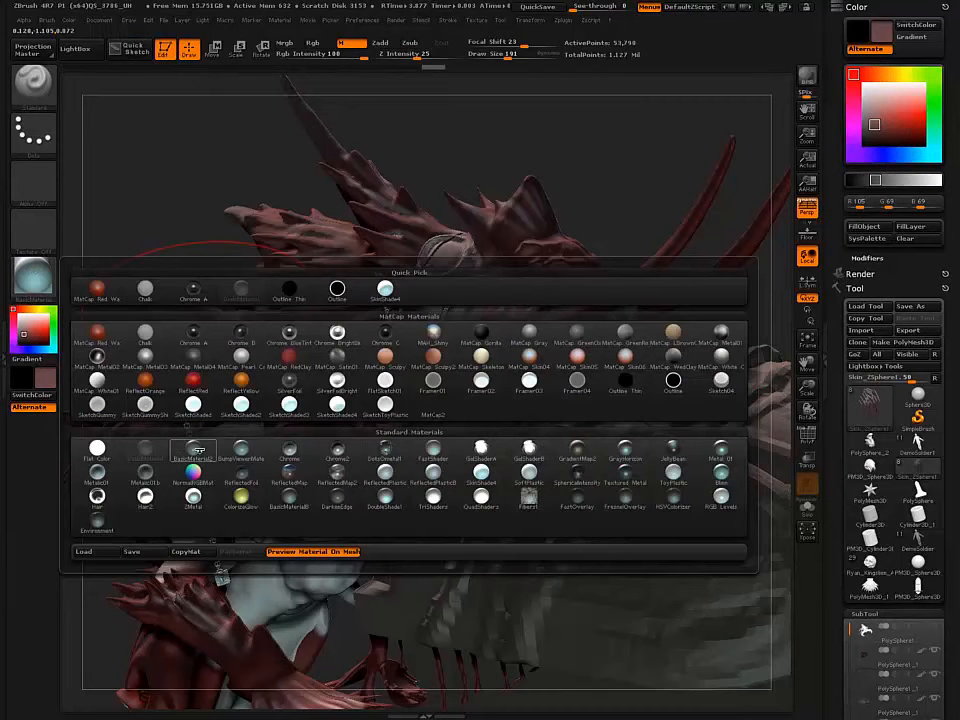
left_click(193, 452)
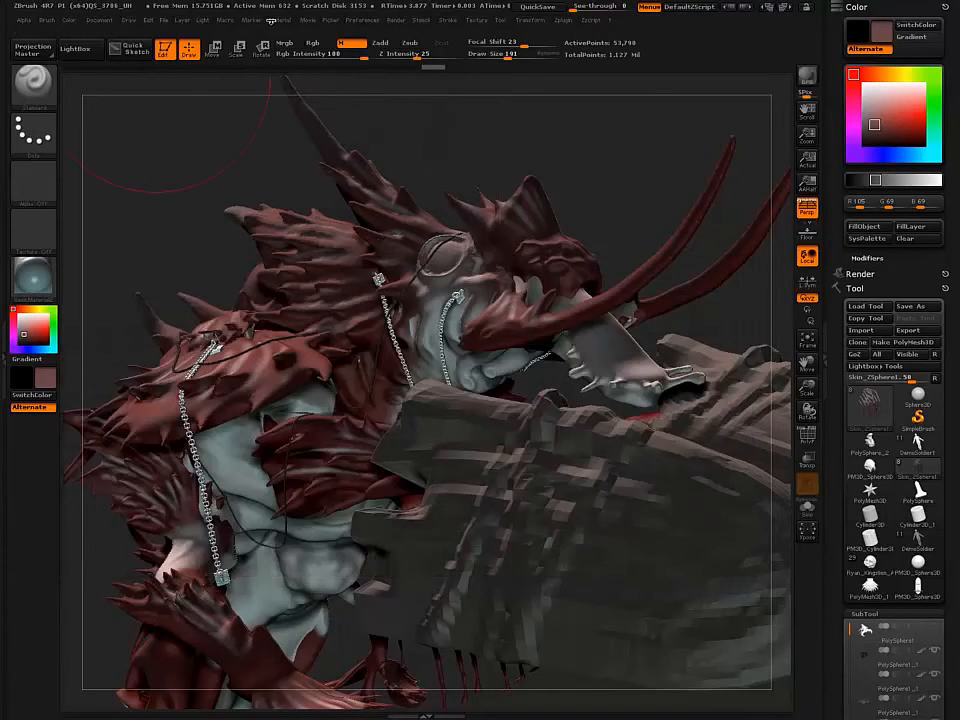
left_click(279, 20)
left_click(275, 37)
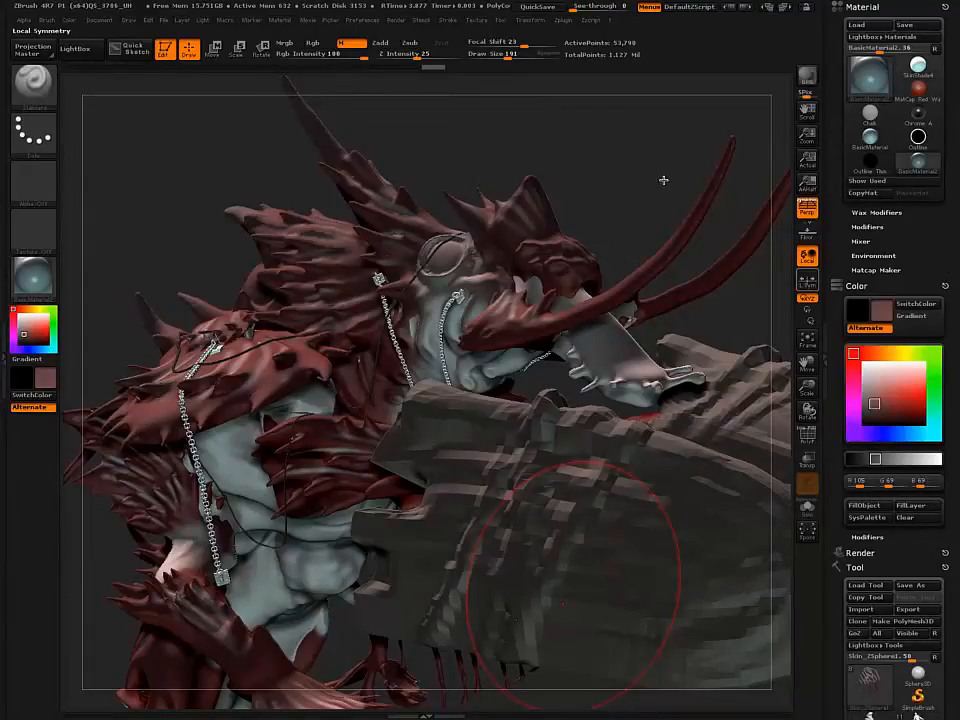
Step: Choose the TriShaders material and turn off its second and third shaders
left_click(869, 88)
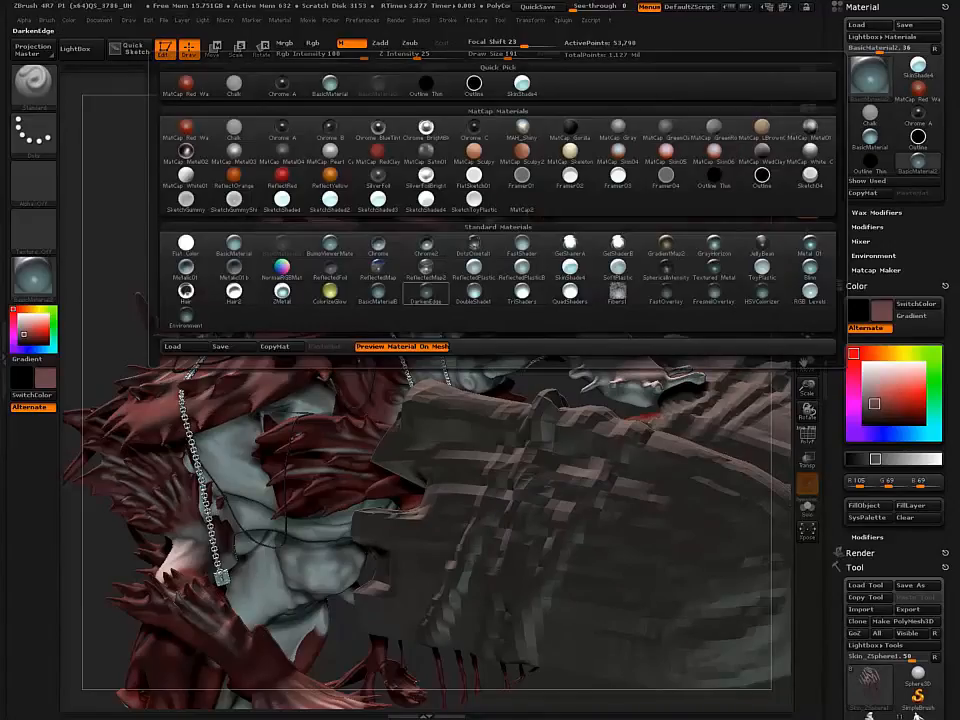
left_click(522, 293)
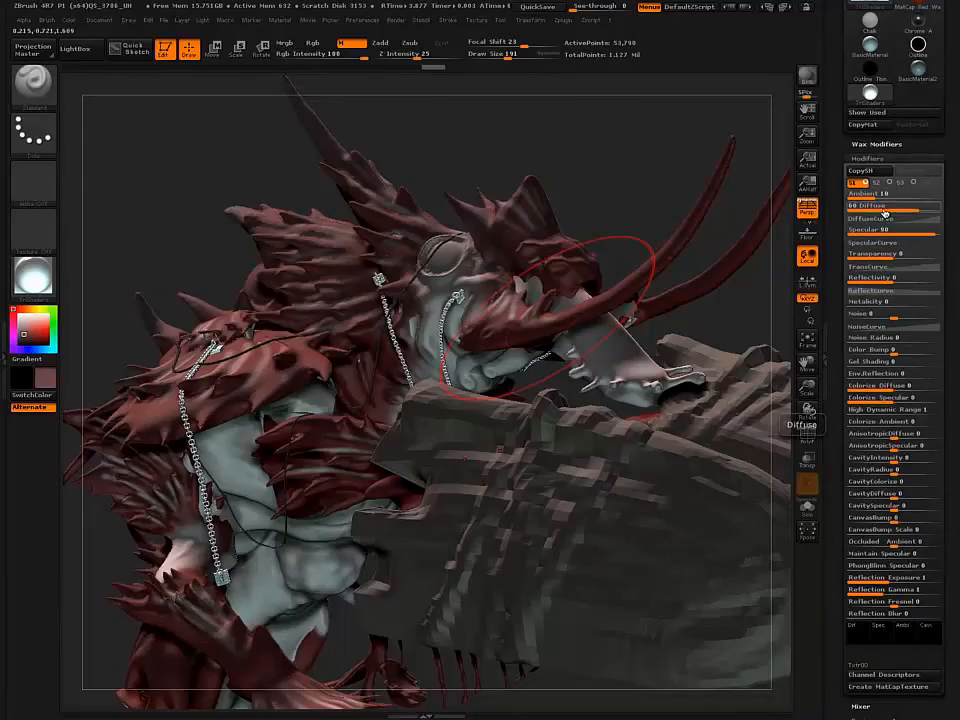
left_click(890, 183)
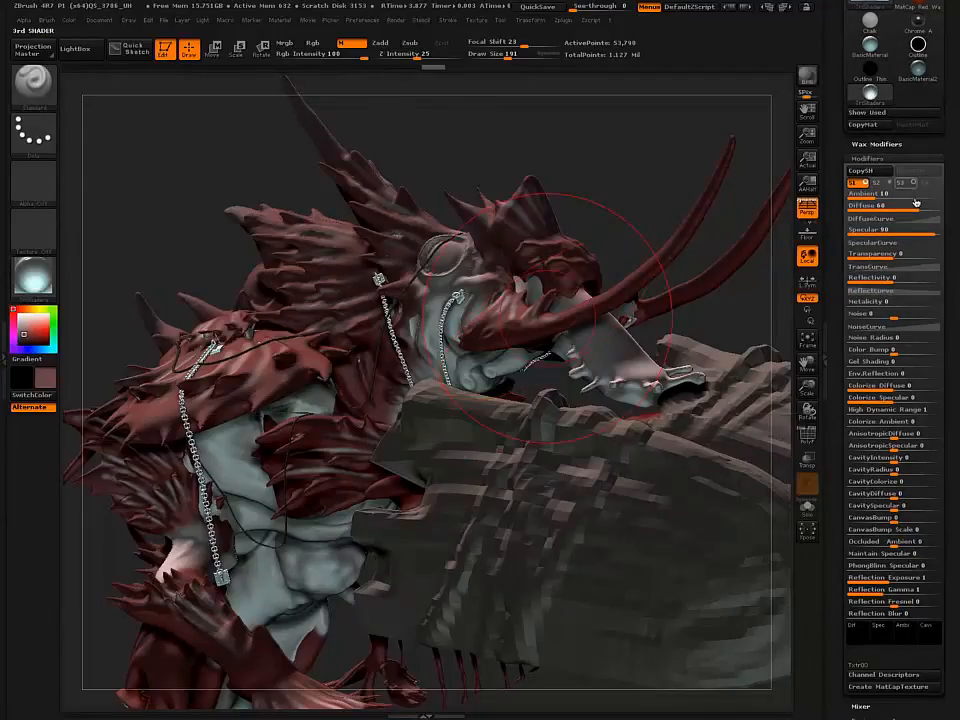
left_click(913, 183)
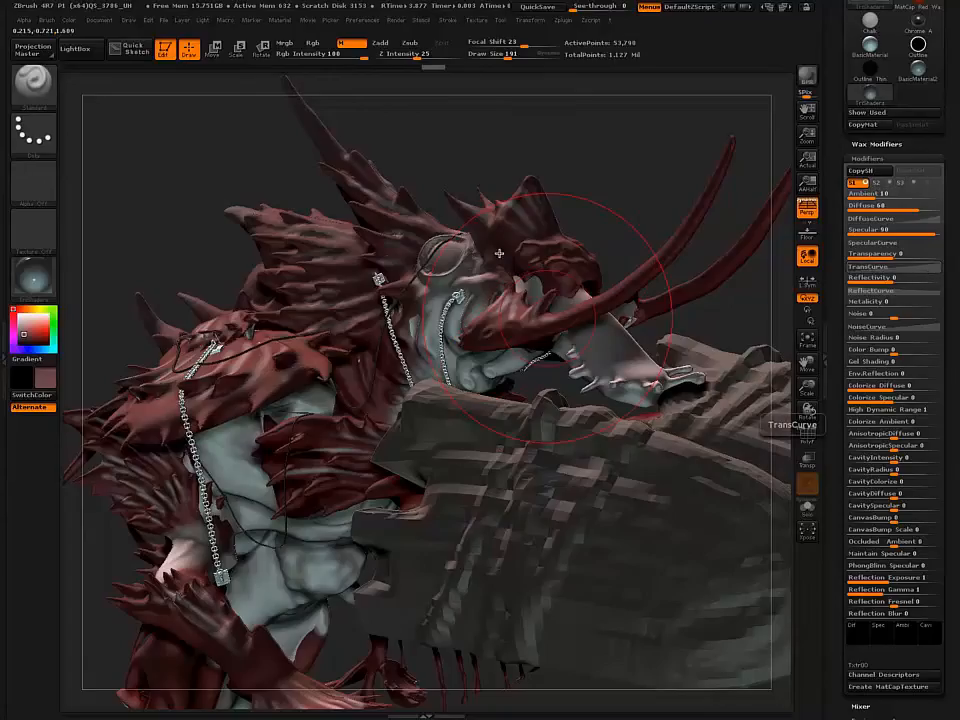
Step: Shrink the material-painting brush to a draw size of about 9
key("s")
left_click_drag(503, 256, 476, 256)
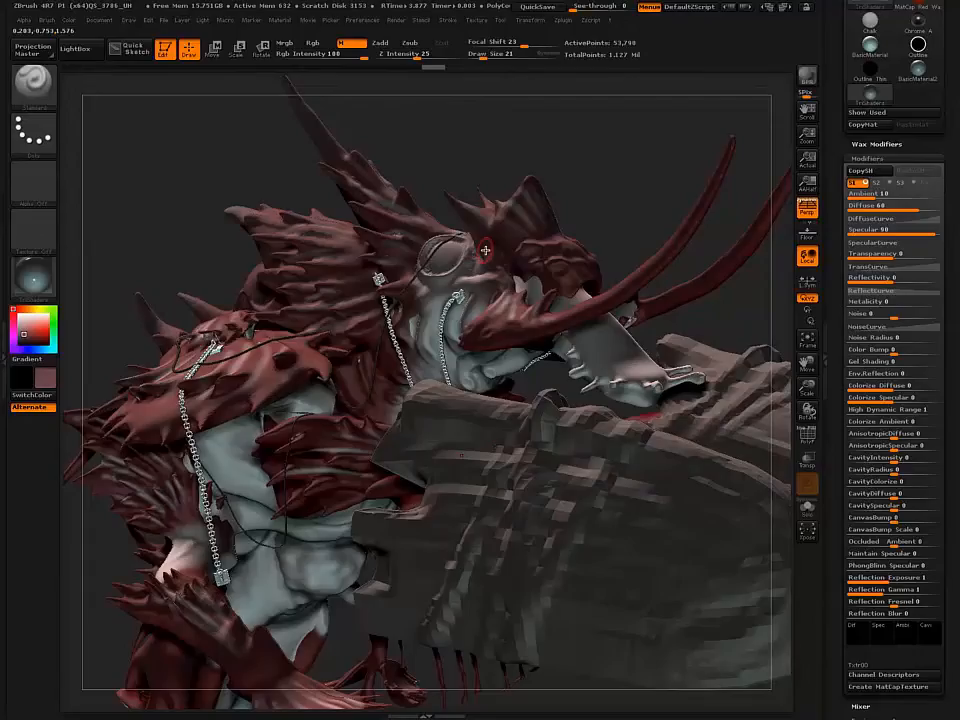
key("bracketleft")
key("bracketleft")
key("bracketleft")
Step: Select the head's PolySphere1_1 subtool, paint the TriShaders material onto the two eyes and enlarge the brush
left_click(554, 259, "alt")
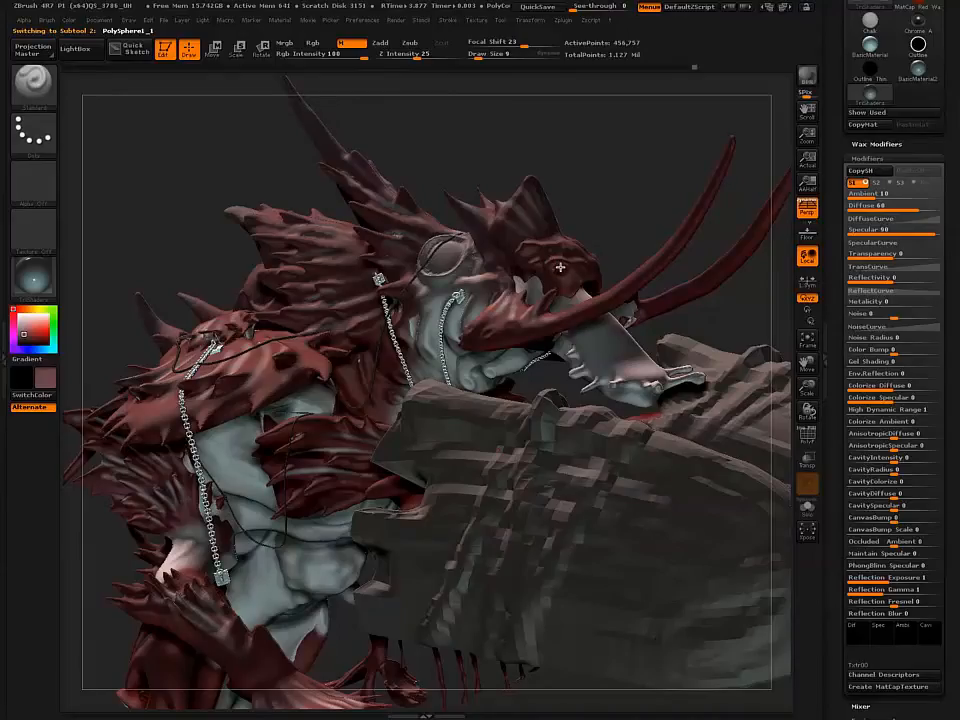
key("bracketright")
key("bracketright")
key("bracketright")
Step: Select the jaw subtool and paint the TriShaders material onto its teeth with a draw size of about 18
left_click(575, 371, "alt")
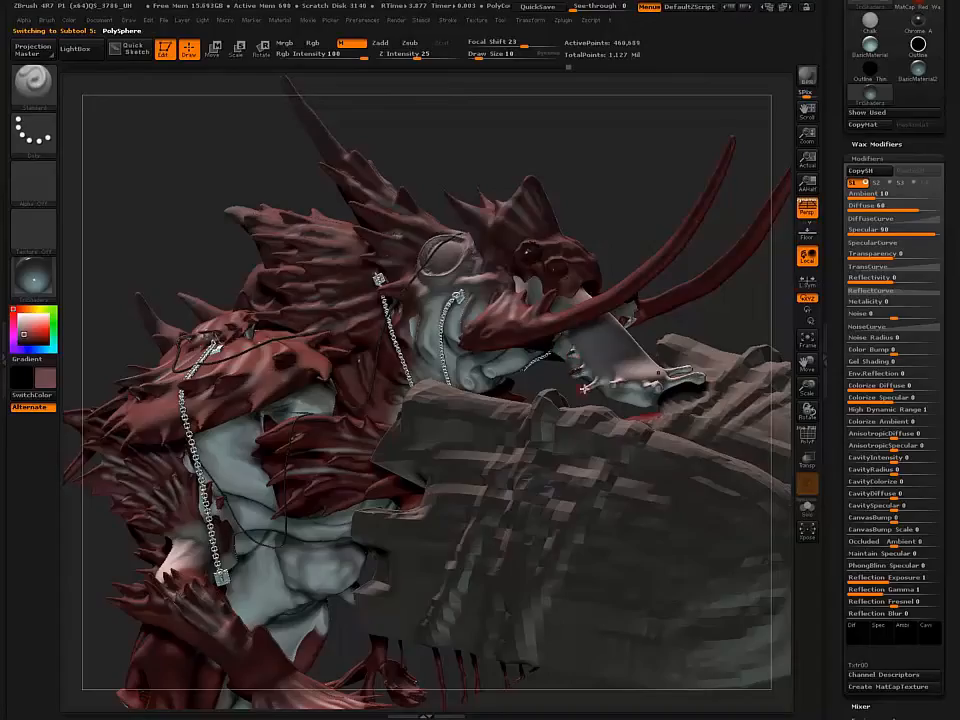
left_click(616, 370)
left_click_drag(655, 384, 673, 376)
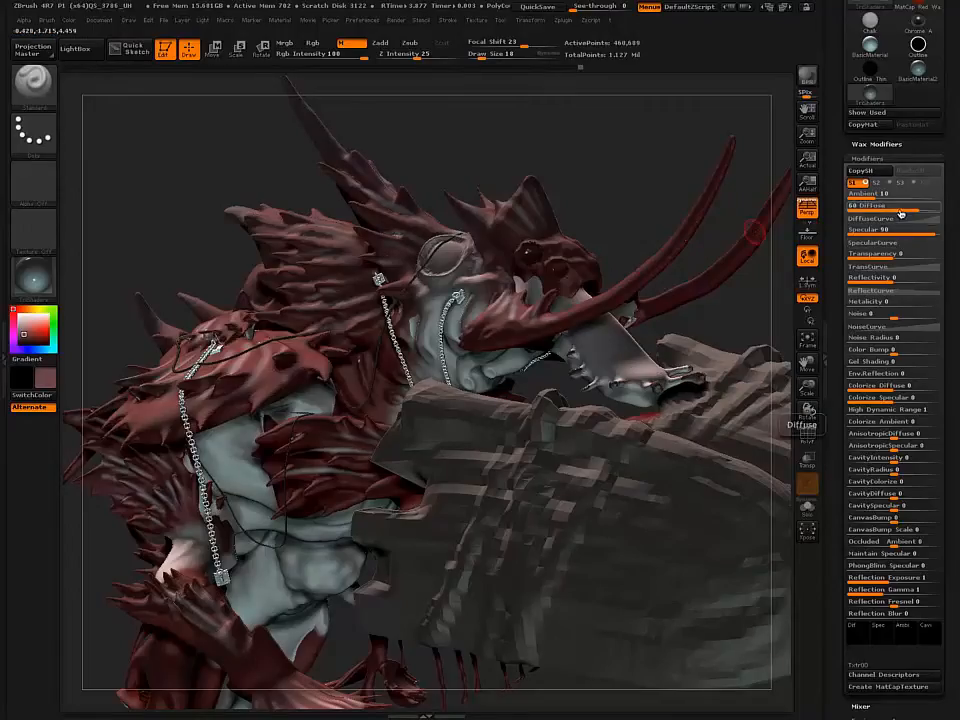
Step: Set the first shader's Diffuse to 100, Specular to 0 and Ambient to 100
left_click_drag(917, 212, 941, 212)
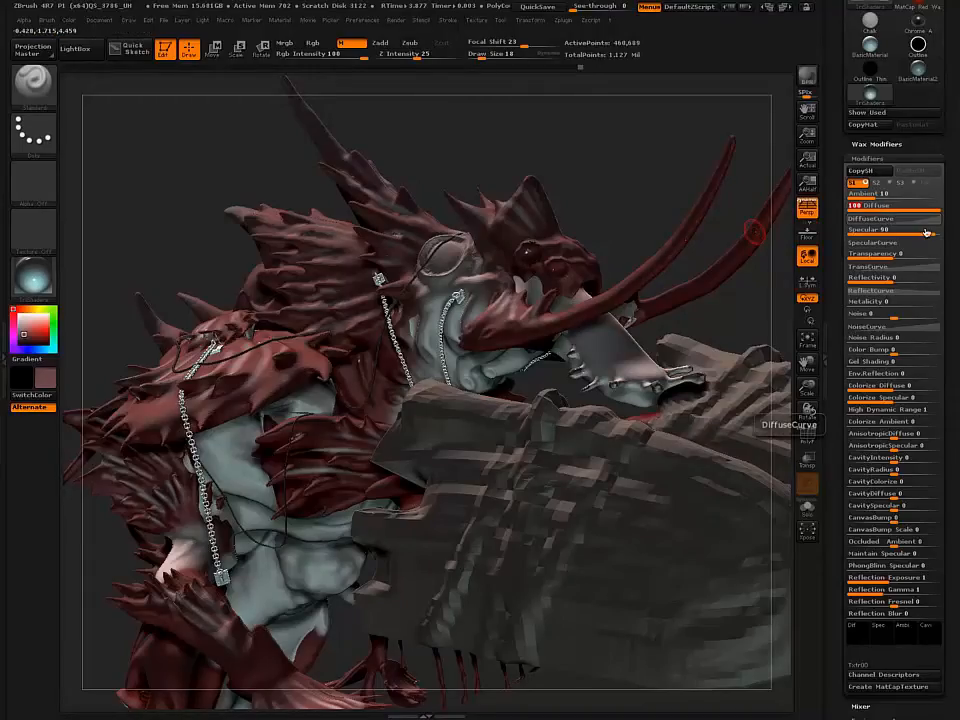
left_click_drag(930, 236, 838, 239)
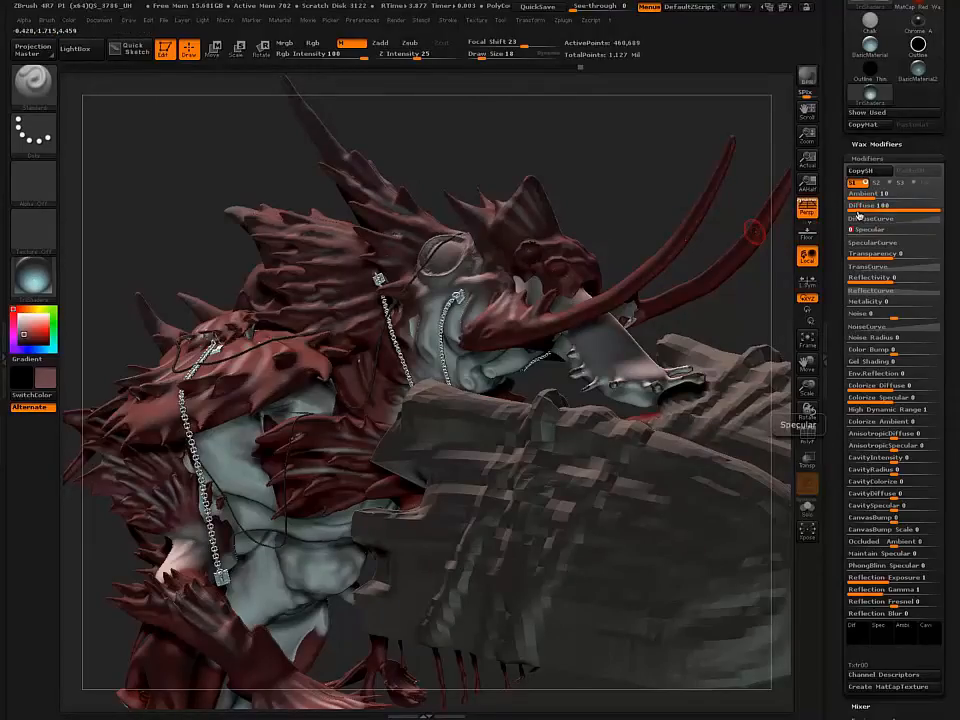
left_click_drag(875, 200, 940, 203)
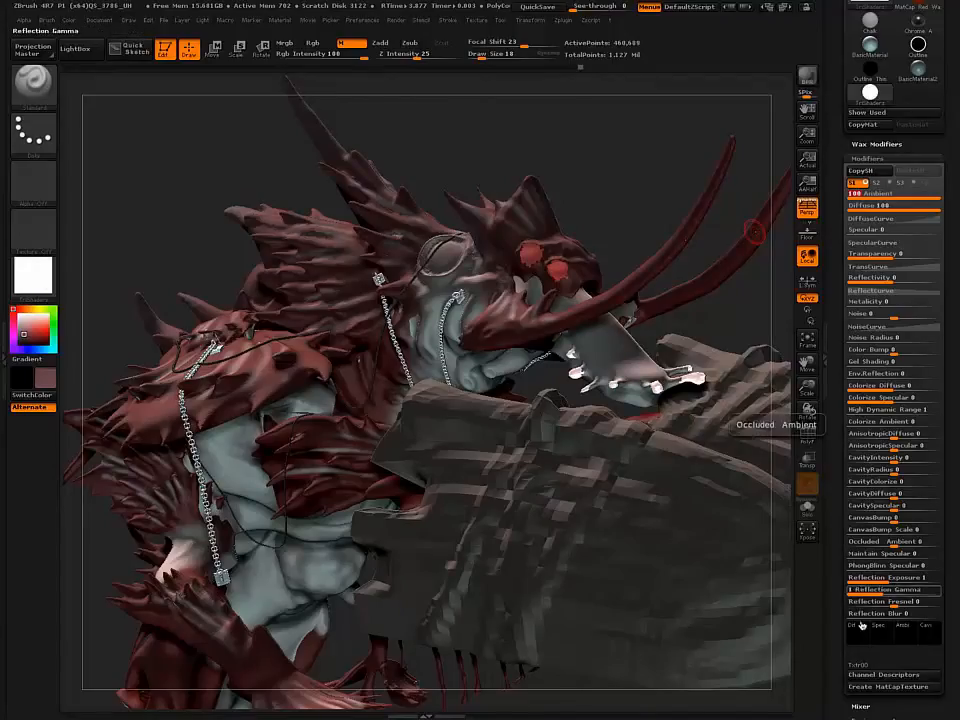
Step: Give the first shader a cyan ambient color with Colorize Ambient at 100 and High Dynamic Range at about 2.83
left_click(901, 637)
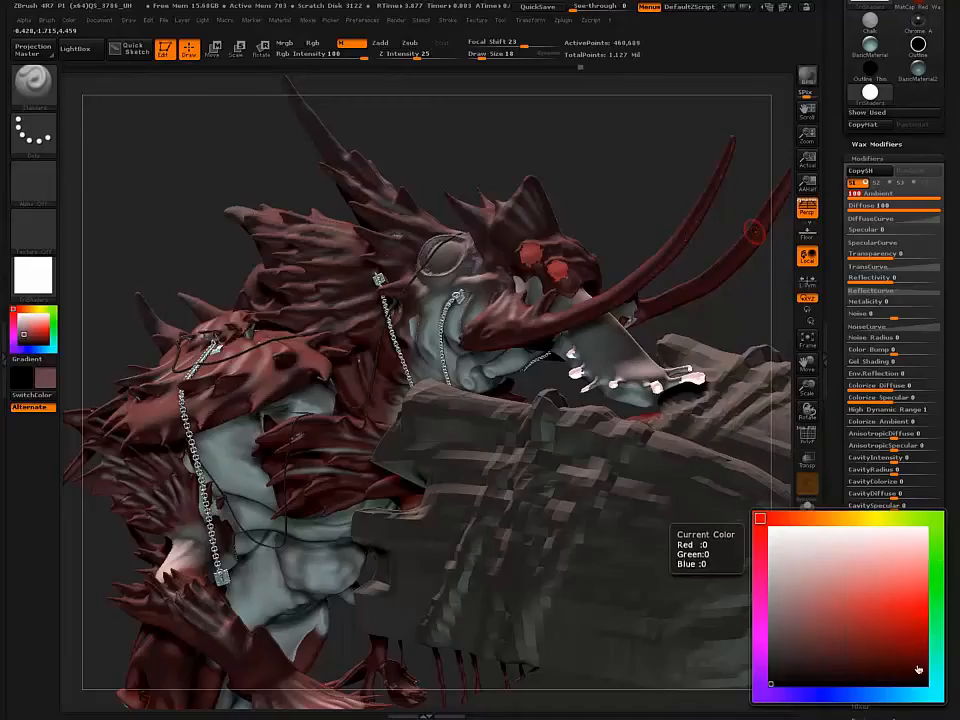
left_click(935, 694)
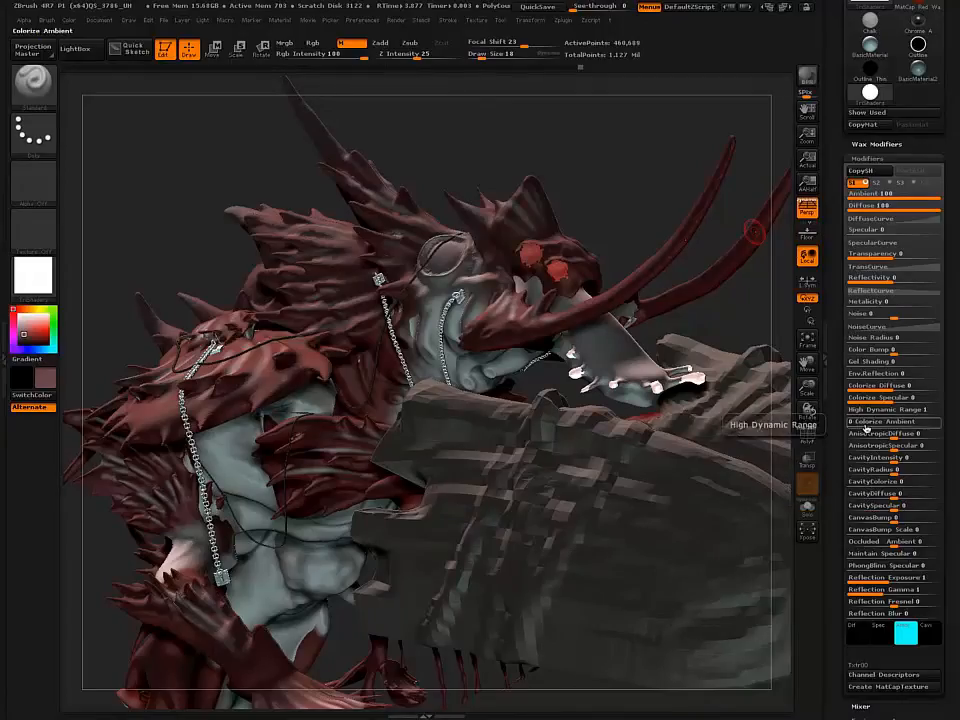
left_click_drag(868, 422, 952, 434)
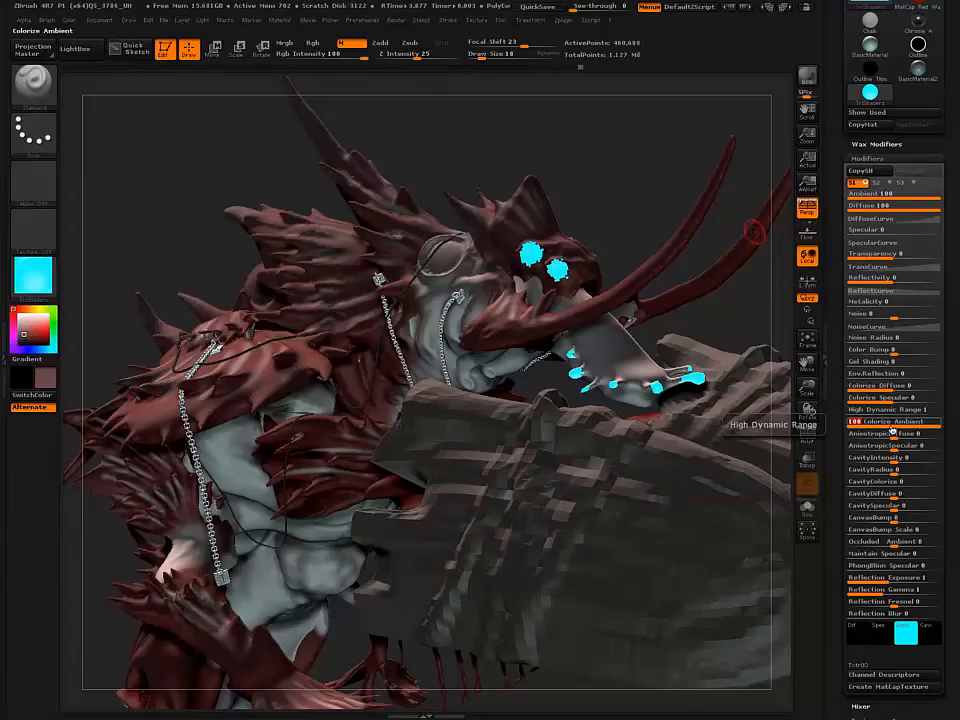
left_click_drag(851, 410, 874, 414)
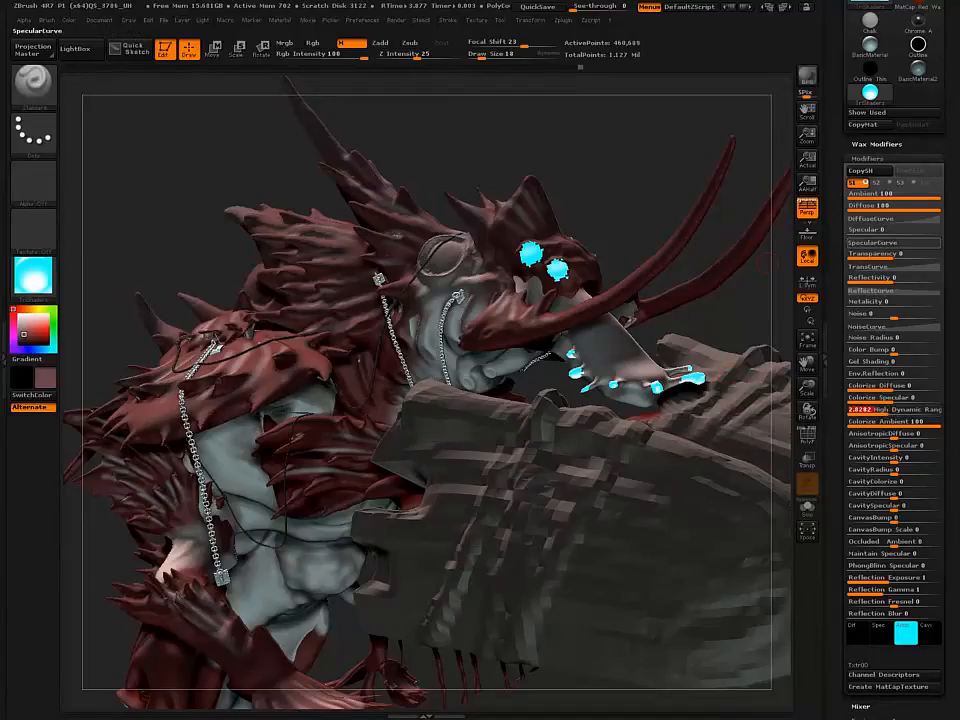
Step: Enable the second shader and set its Diffuse to 0, Specular to 0 and Ambient to 100
left_click(882, 184)
left_click(882, 184)
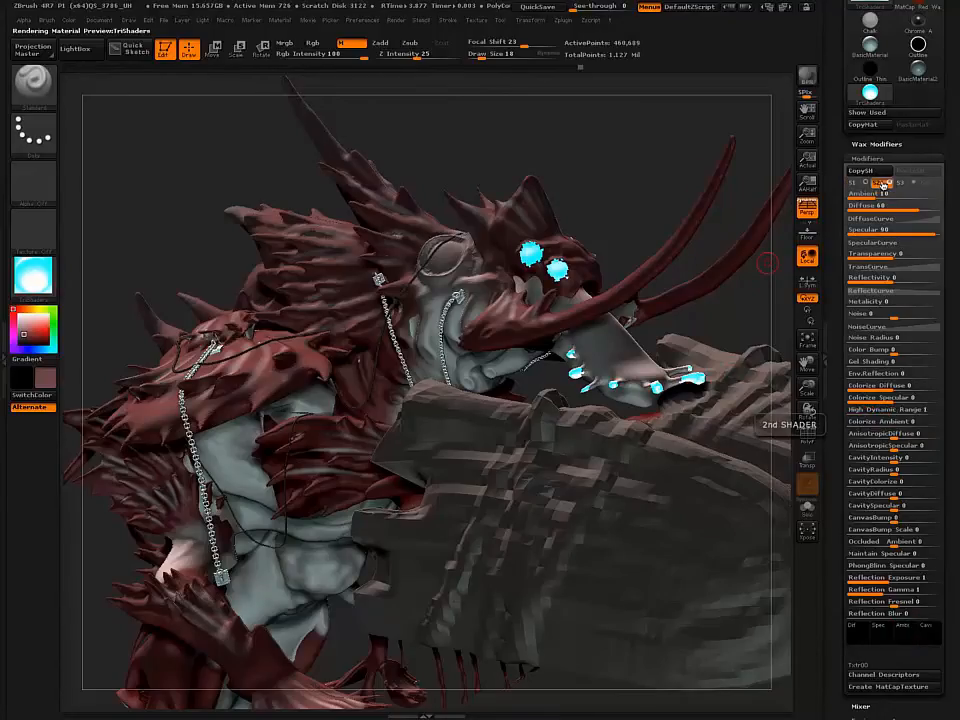
left_click_drag(903, 212, 838, 210)
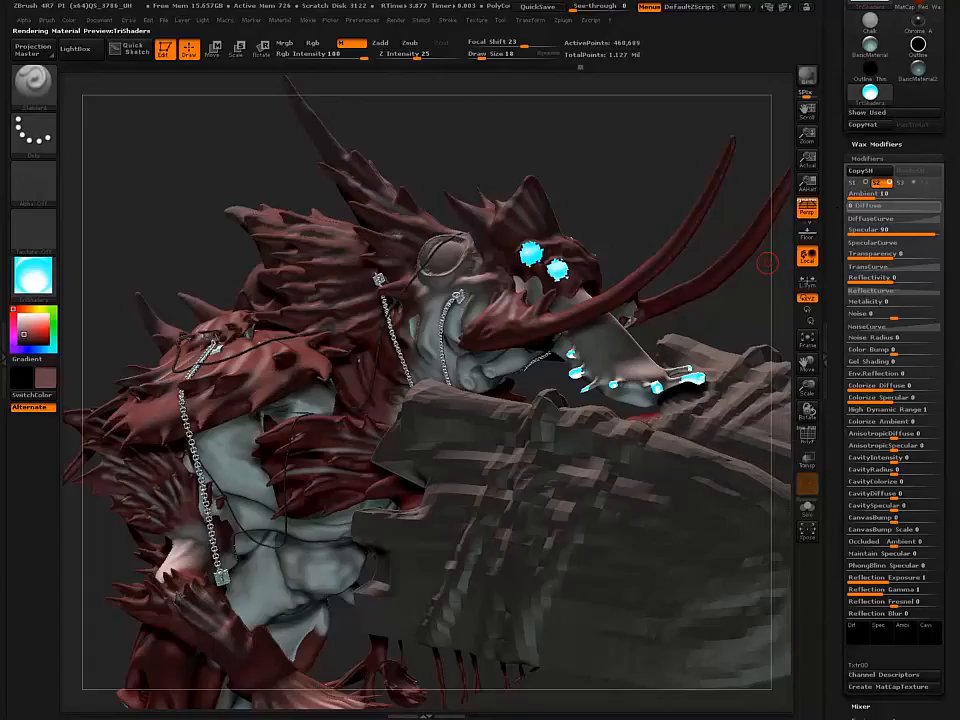
left_click_drag(903, 230, 840, 232)
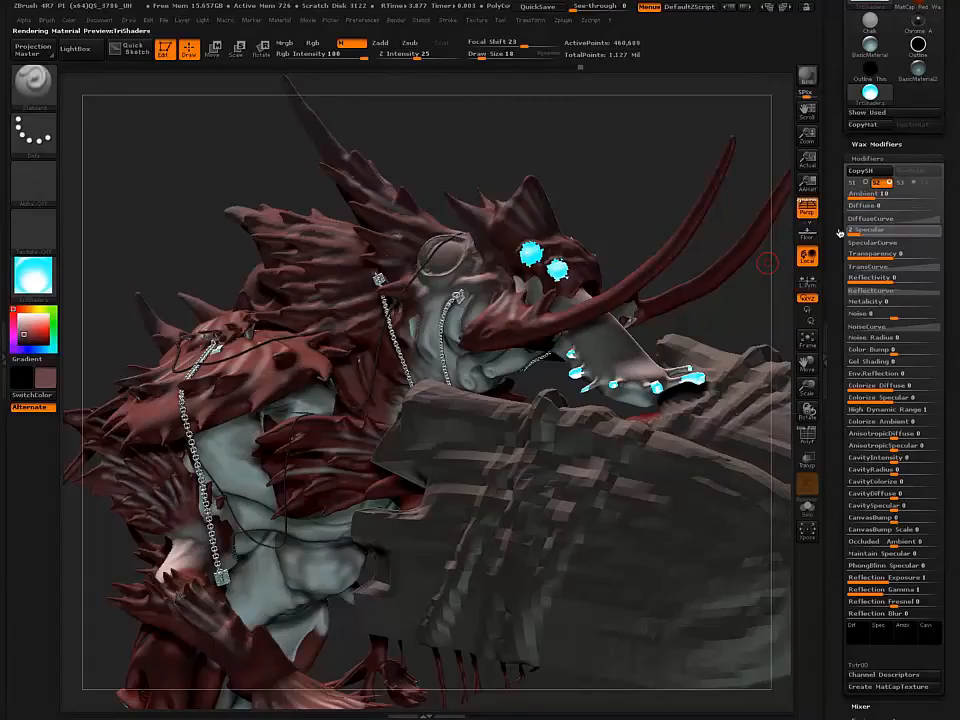
left_click(875, 195)
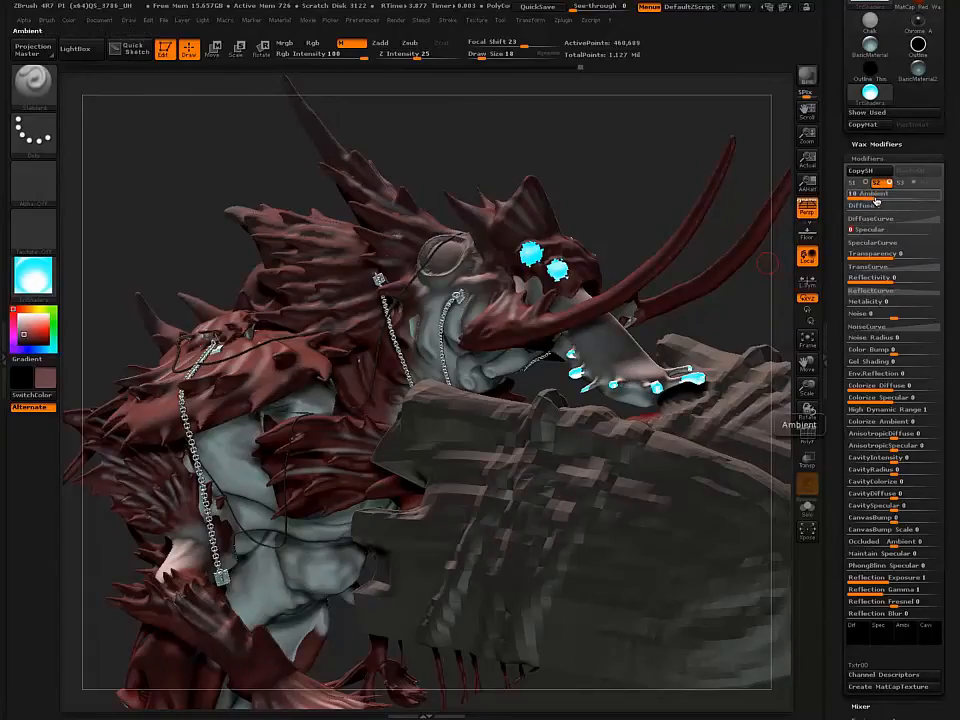
left_click_drag(875, 197, 941, 195)
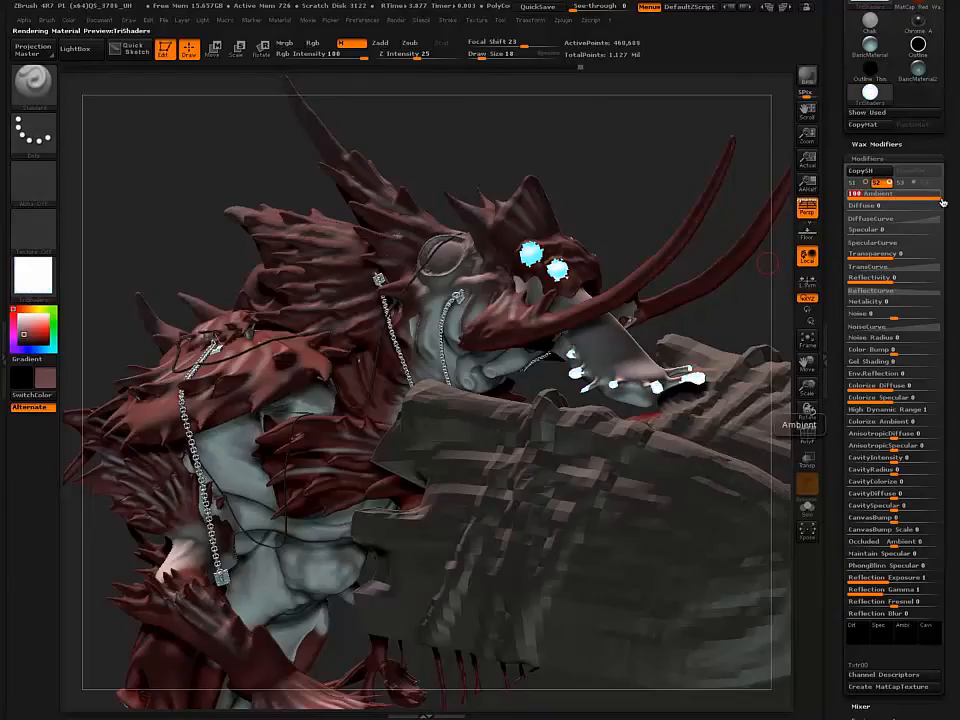
Step: Give the second shader a dark blue ambient color with Colorize Ambient at 100
left_click(902, 632)
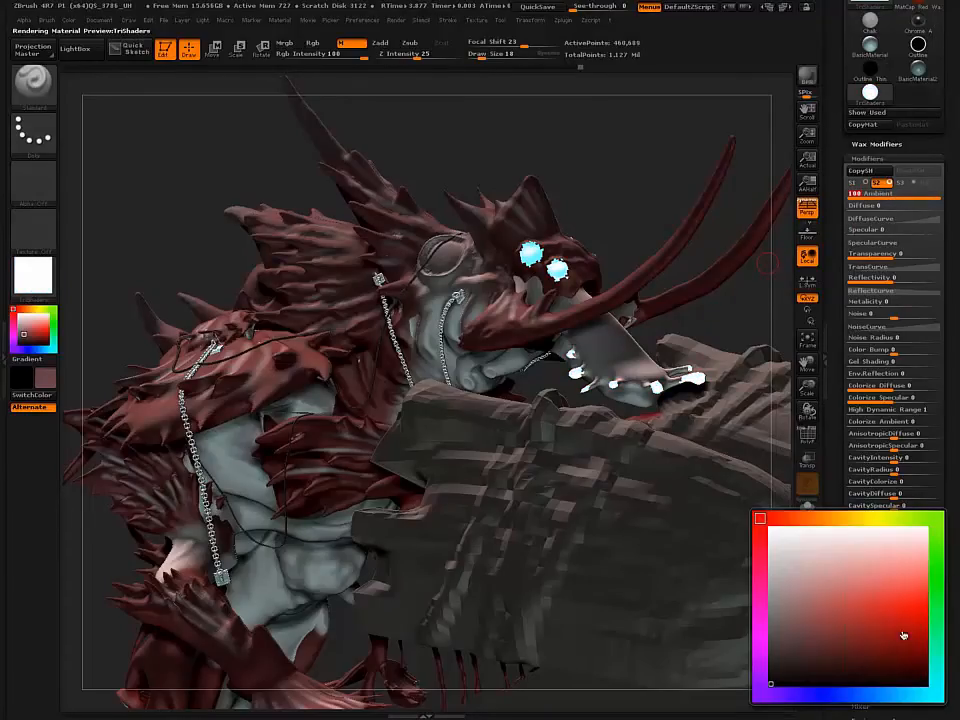
left_click_drag(868, 696, 891, 695)
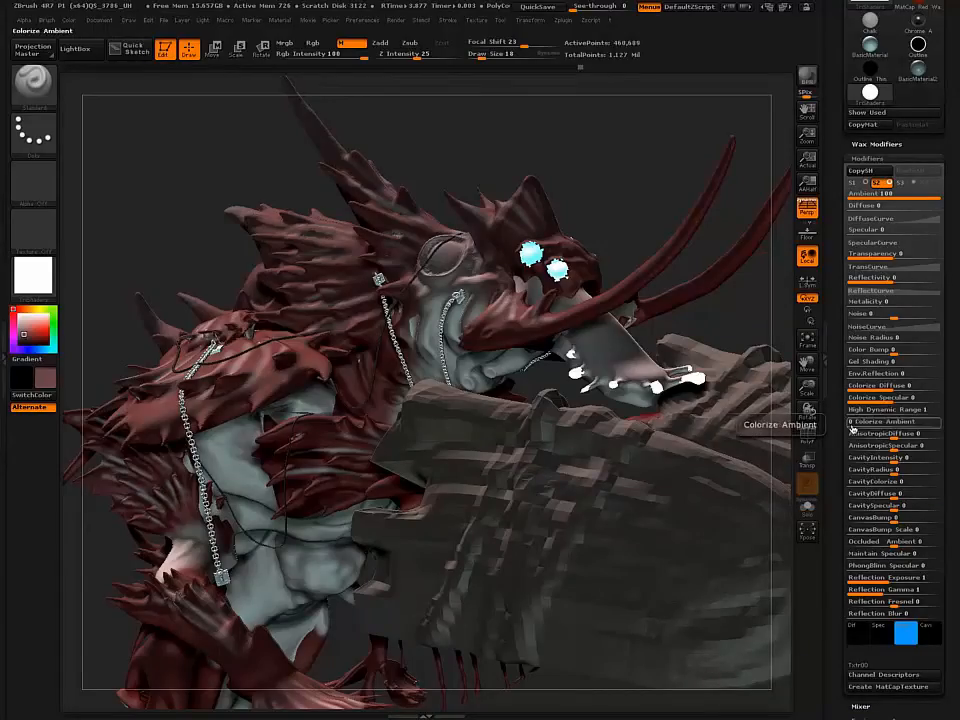
left_click_drag(852, 428, 943, 432)
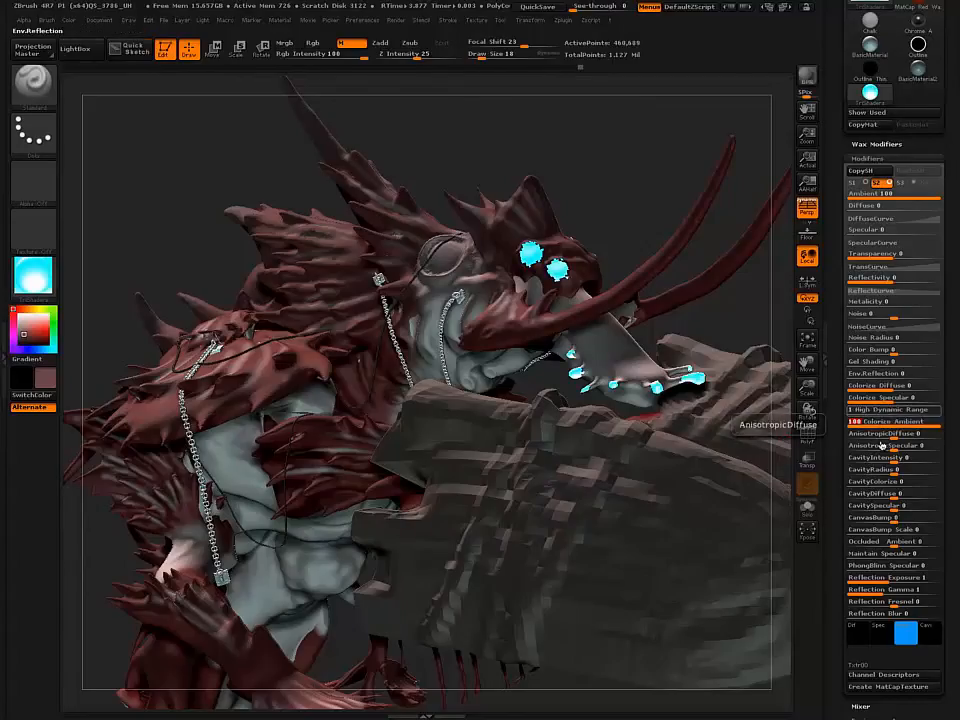
left_click(906, 631)
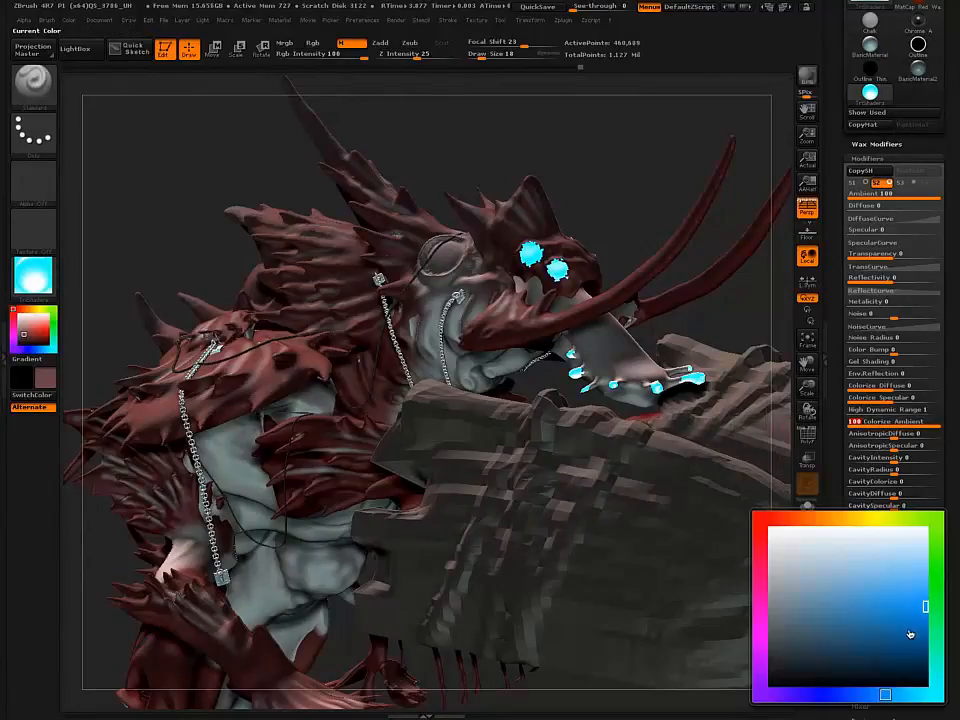
left_click(923, 645)
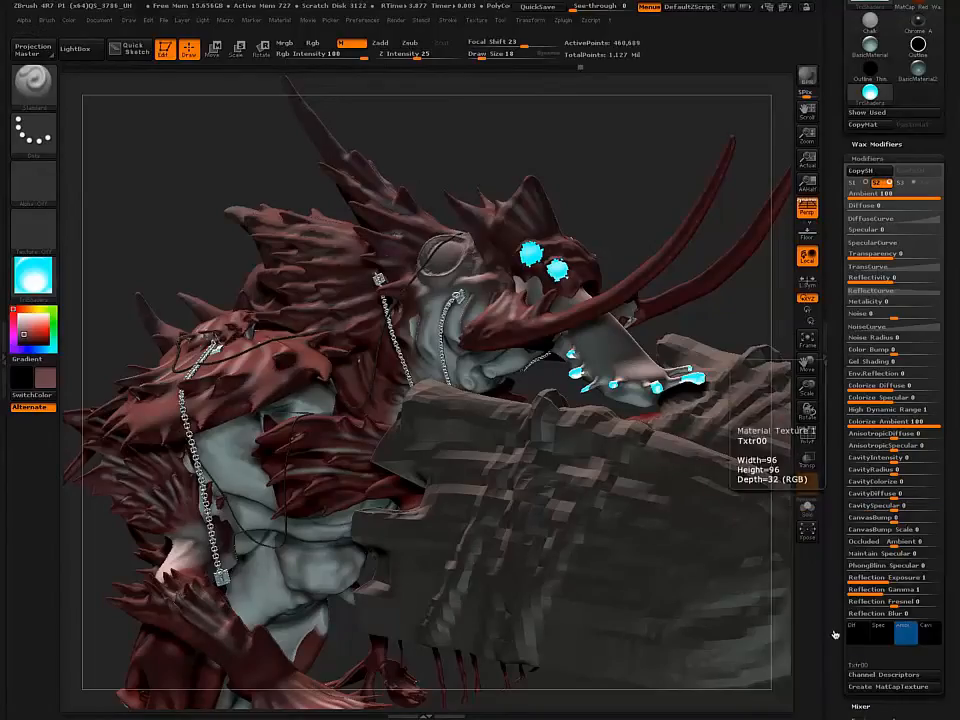
Step: Set the second shader's Fresnel blending strength to 100 in the material mixer
scroll(862, 437, "down", 5)
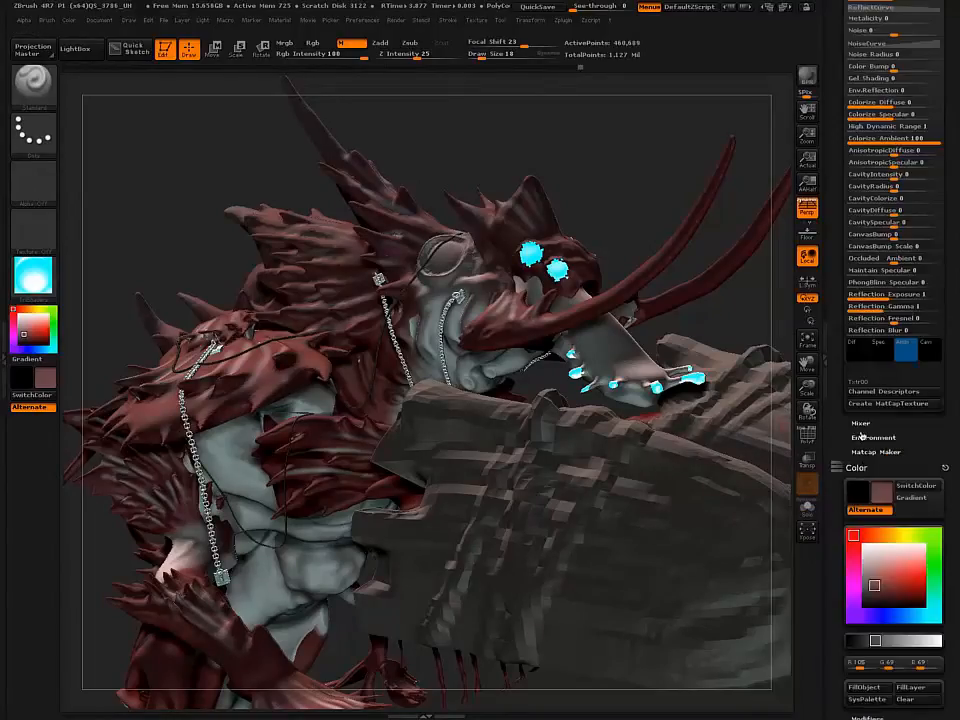
left_click(862, 424)
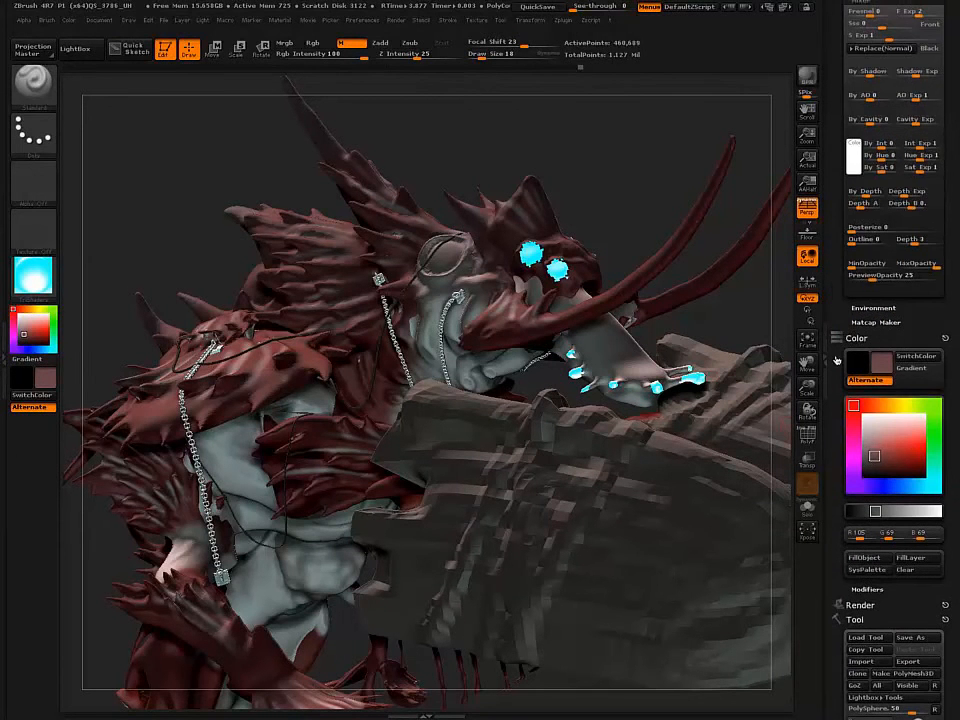
scroll(866, 282, "up", 5)
left_click_drag(869, 284, 906, 284)
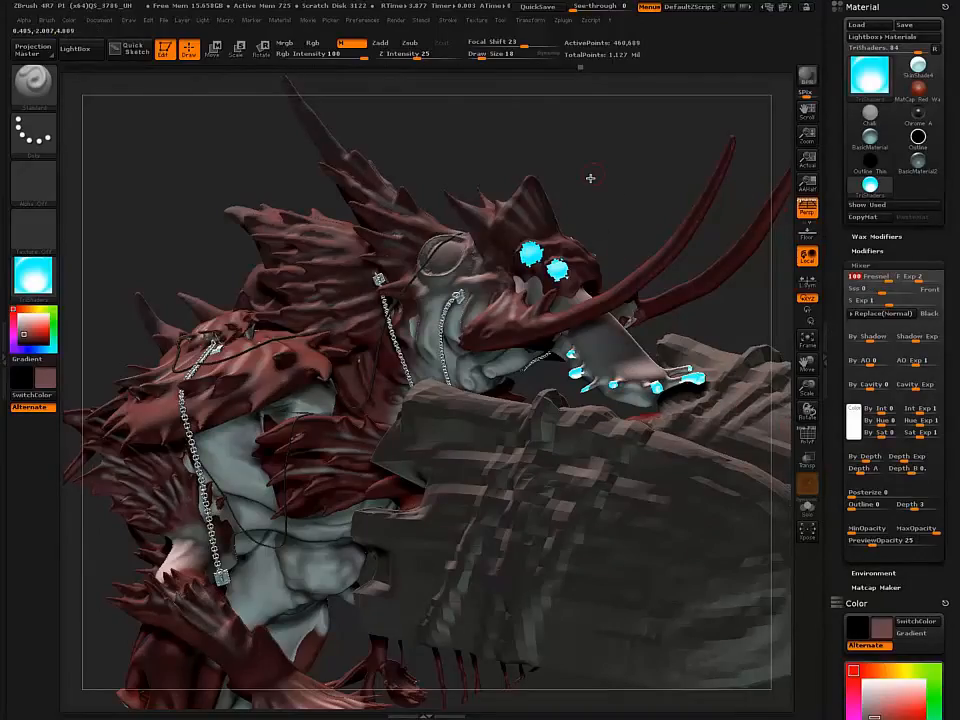
Step: Try the Multiply blend mode for the second shader, choose Sub instead and lower the Fresnel exponent to about 0.34
left_click(873, 313)
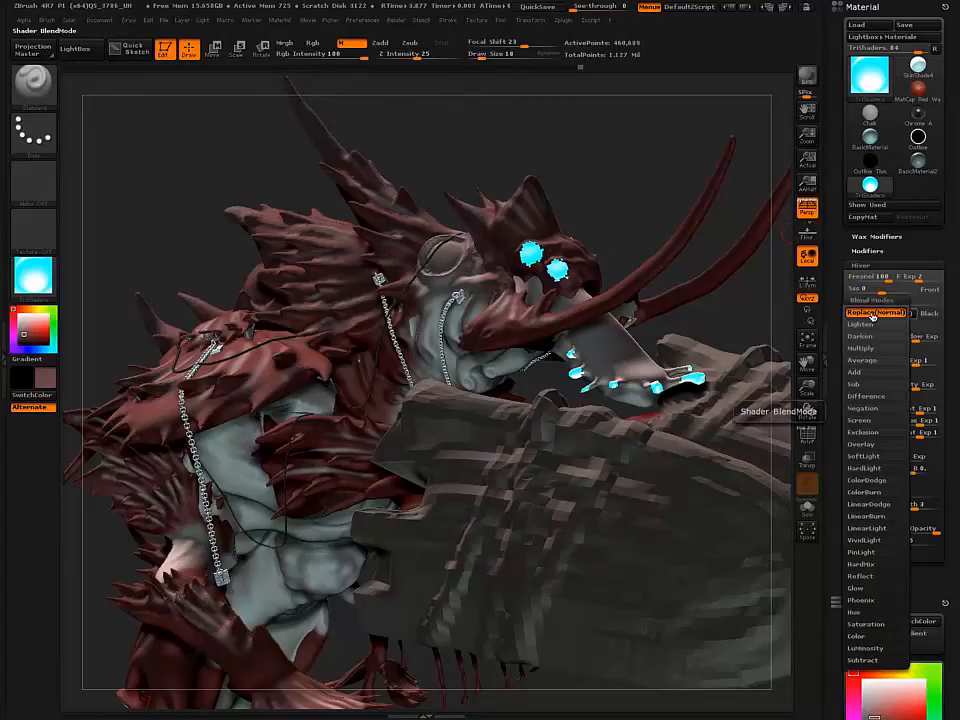
left_click(868, 352)
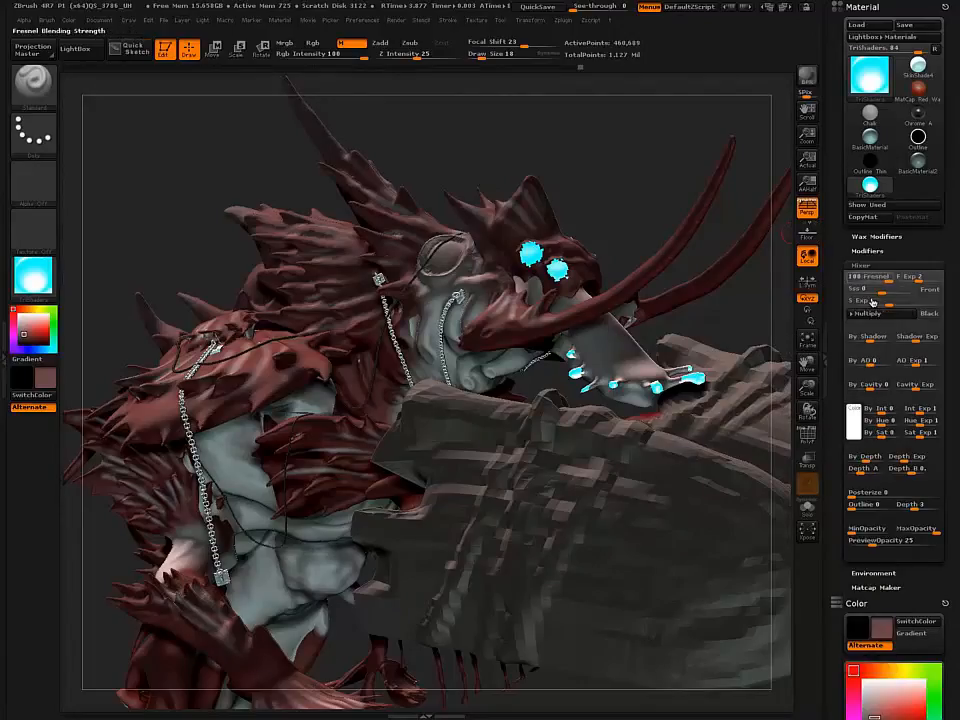
left_click(873, 314)
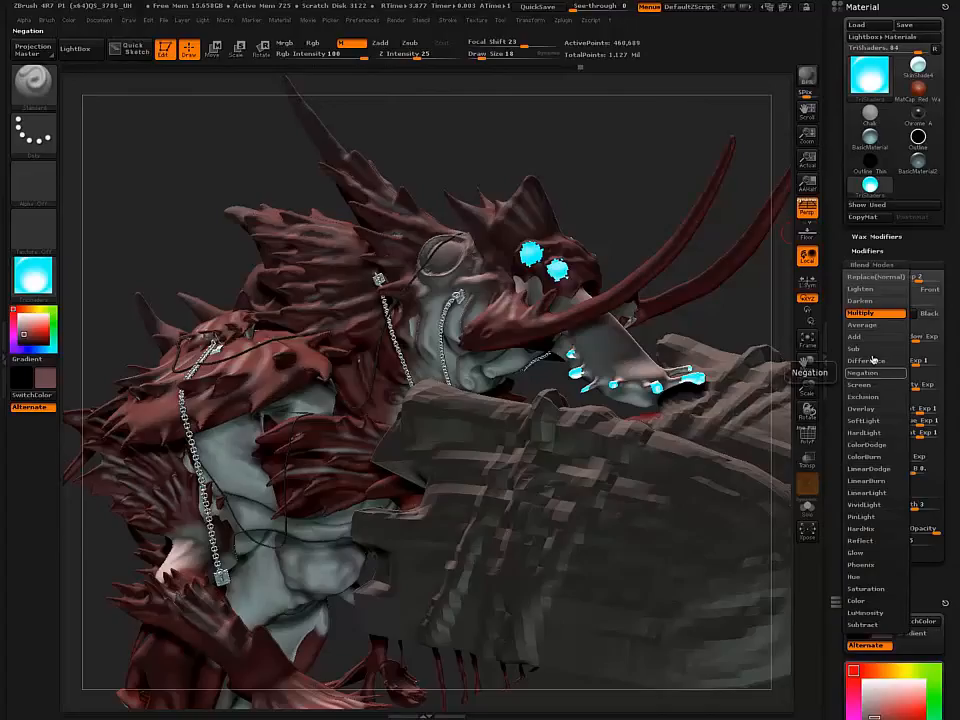
left_click(873, 350)
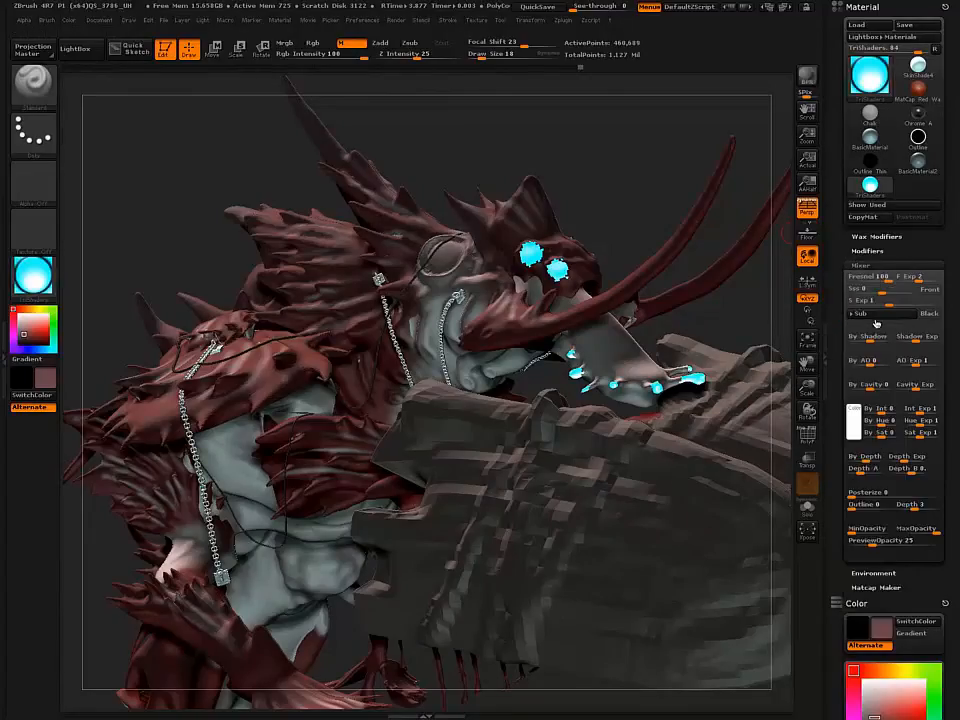
mouse_move(918, 286)
left_mouse_down()
mouse_move(930, 283)
mouse_move(912, 286)
left_mouse_up()
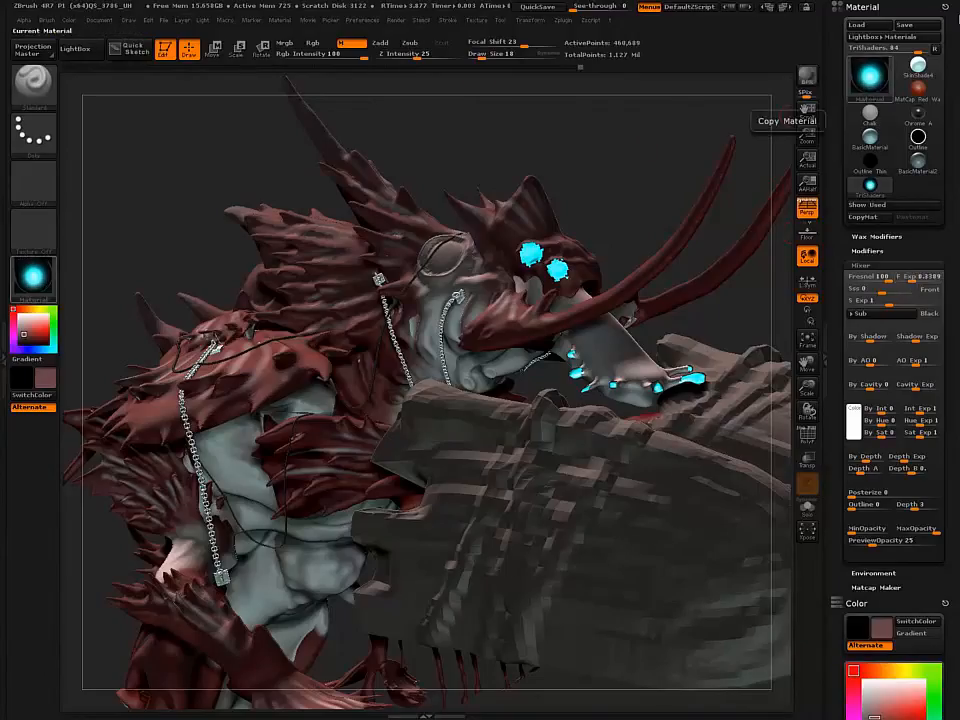
Step: Enable the third shader in the material modifiers and set its Diffuse and Specular to 0
left_click(869, 252)
left_click_drag(907, 283, 907, 191)
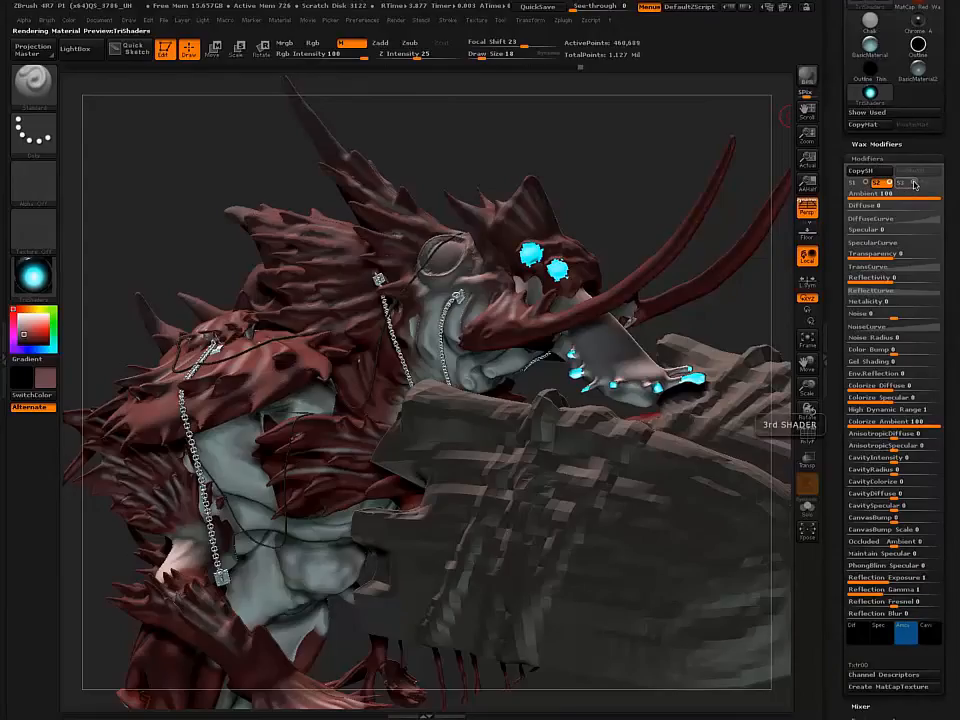
left_click(903, 183)
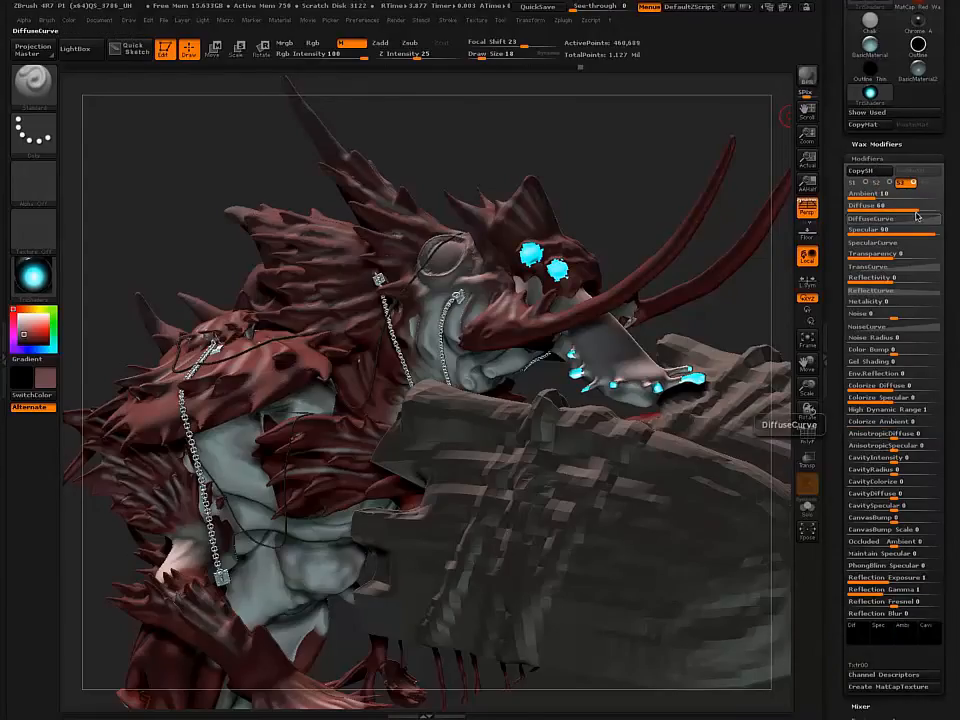
left_click_drag(914, 214, 834, 217)
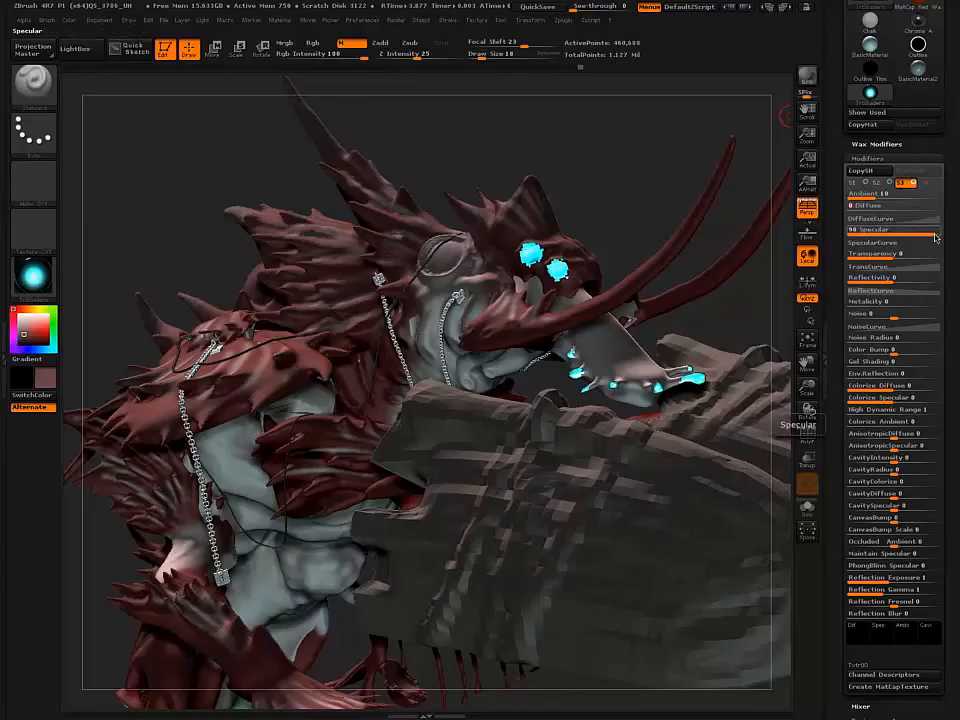
left_click_drag(936, 237, 845, 232)
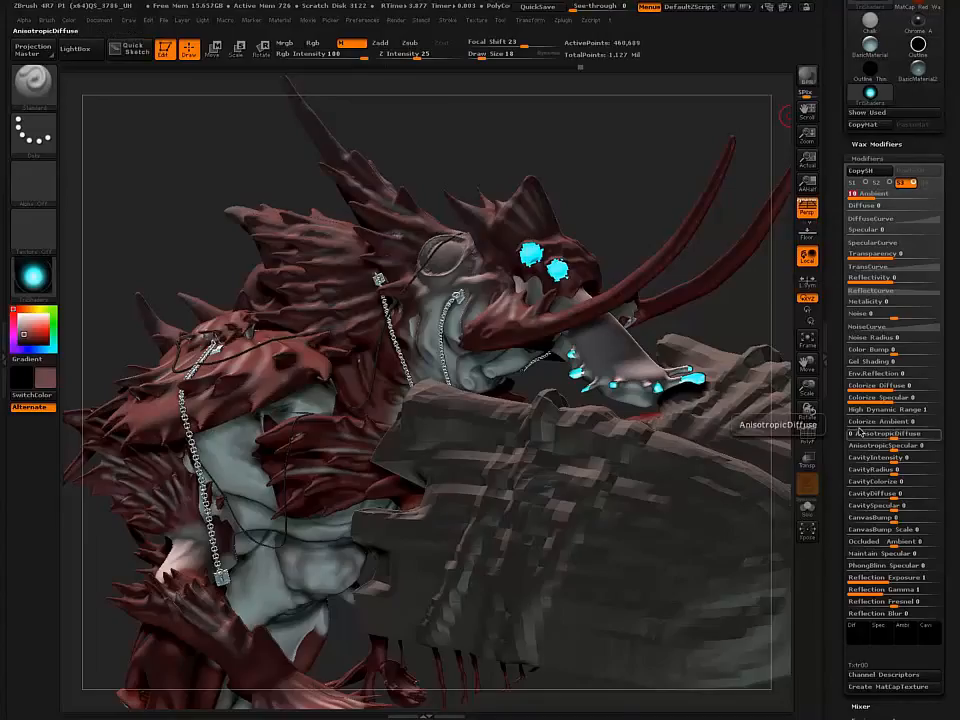
Step: Set the third shader's Colorize Ambient to 100 and choose a violet ambient color
left_click_drag(853, 428, 930, 430)
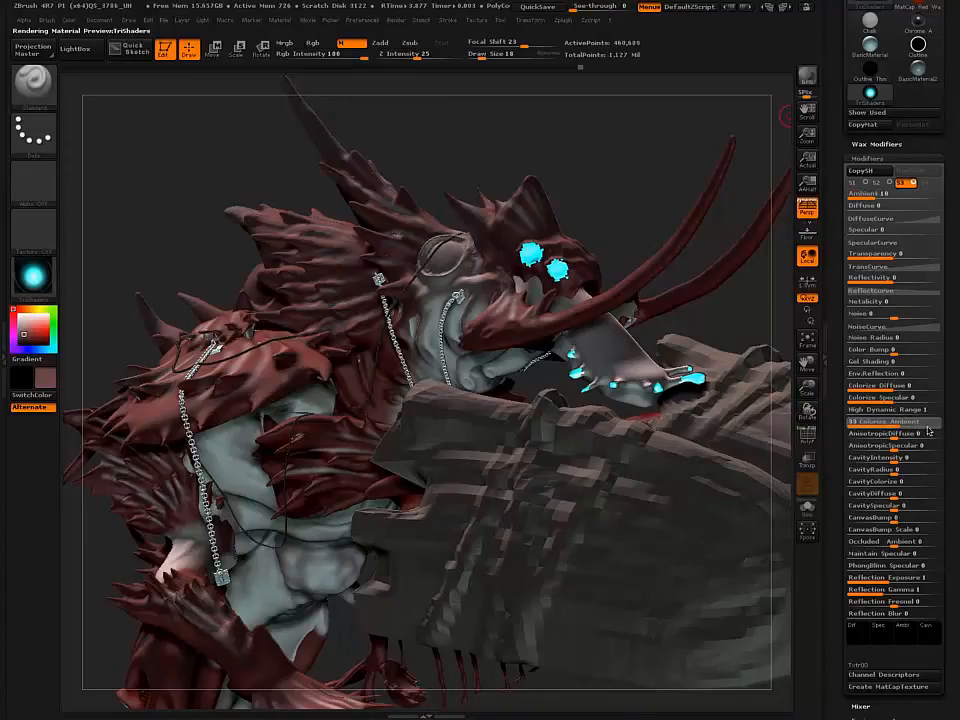
left_click(909, 636)
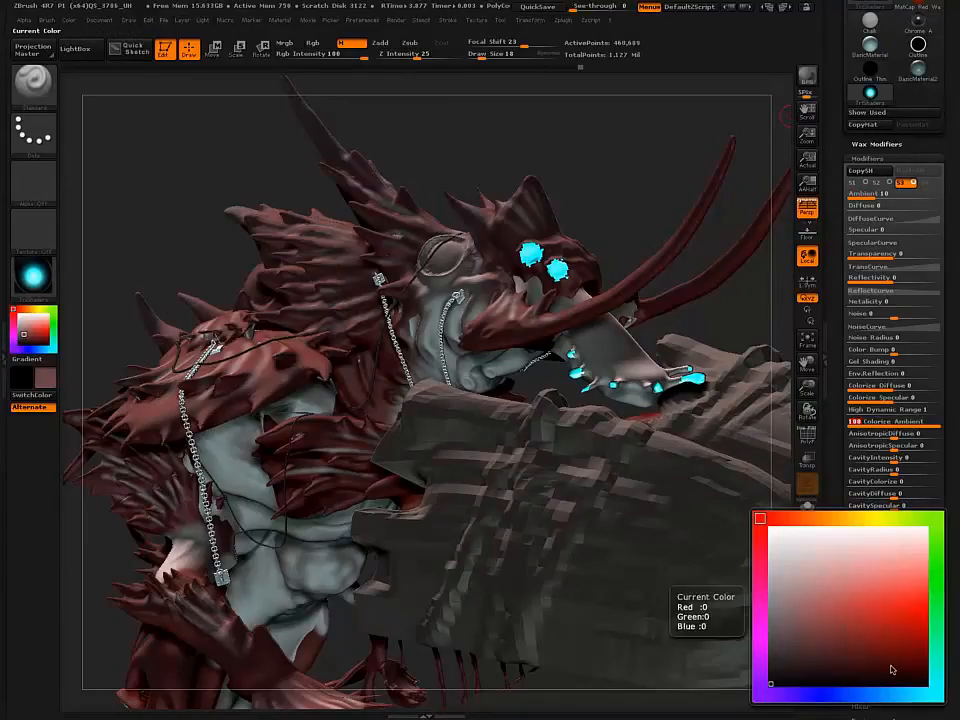
left_click(926, 605)
left_click(760, 694)
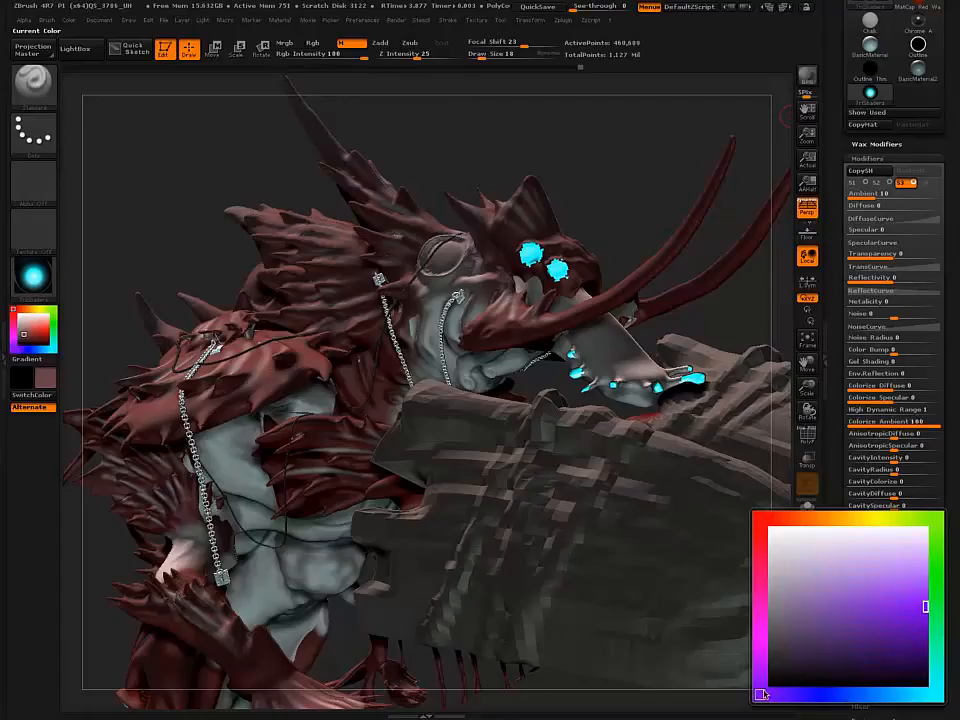
Step: Choose a lighter violet as the third shader's ambient color and raise its High Dynamic Range to about 1.71
left_click(859, 585)
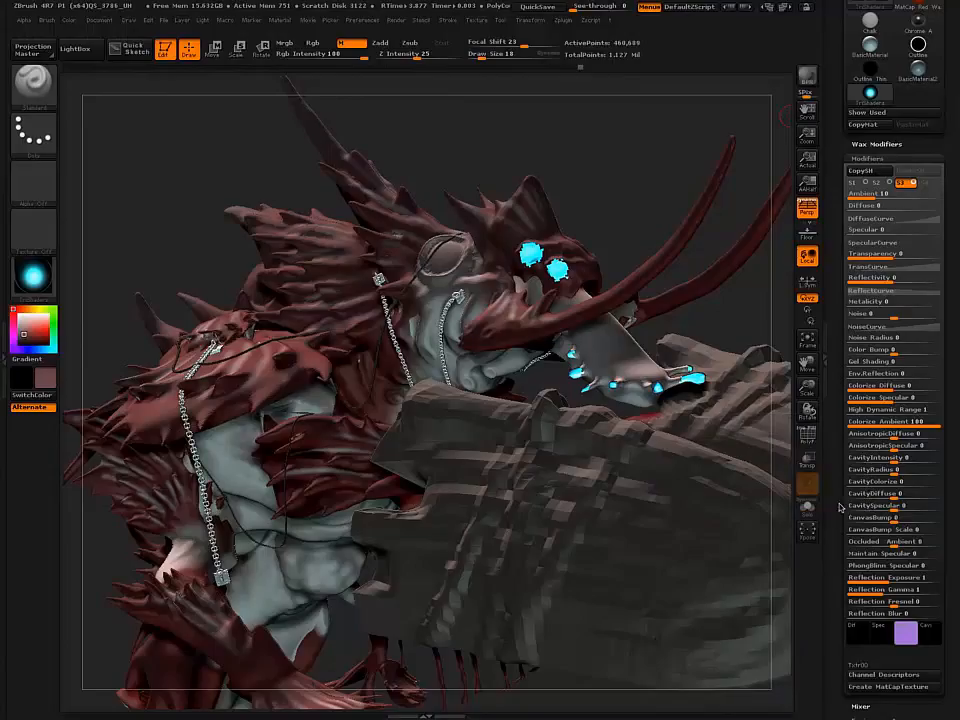
left_click_drag(840, 467, 841, 445)
scroll(869, 559, "down", 3)
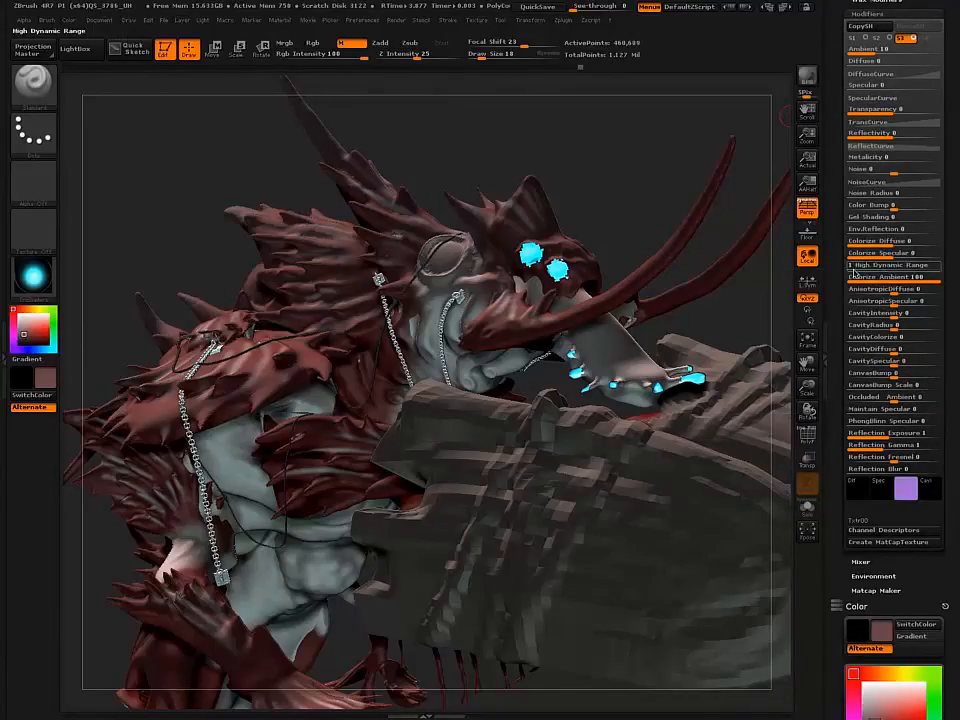
left_click_drag(855, 272, 871, 272)
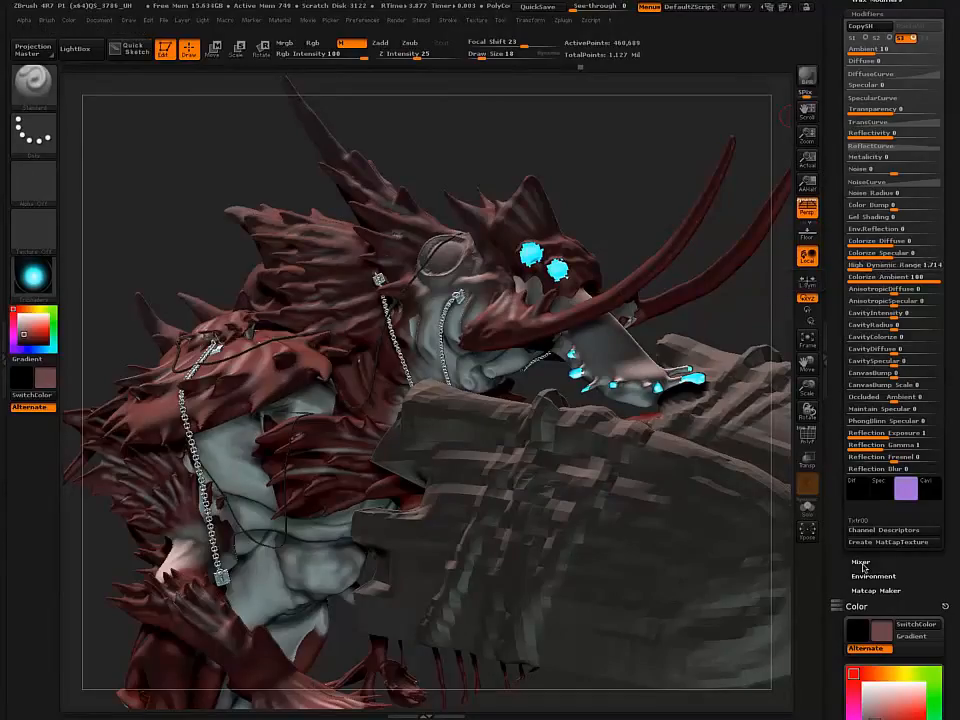
Step: Set the third shader's Fresnel blending strength to -100 in the mixer and try the Multiply blend mode
left_click(863, 566)
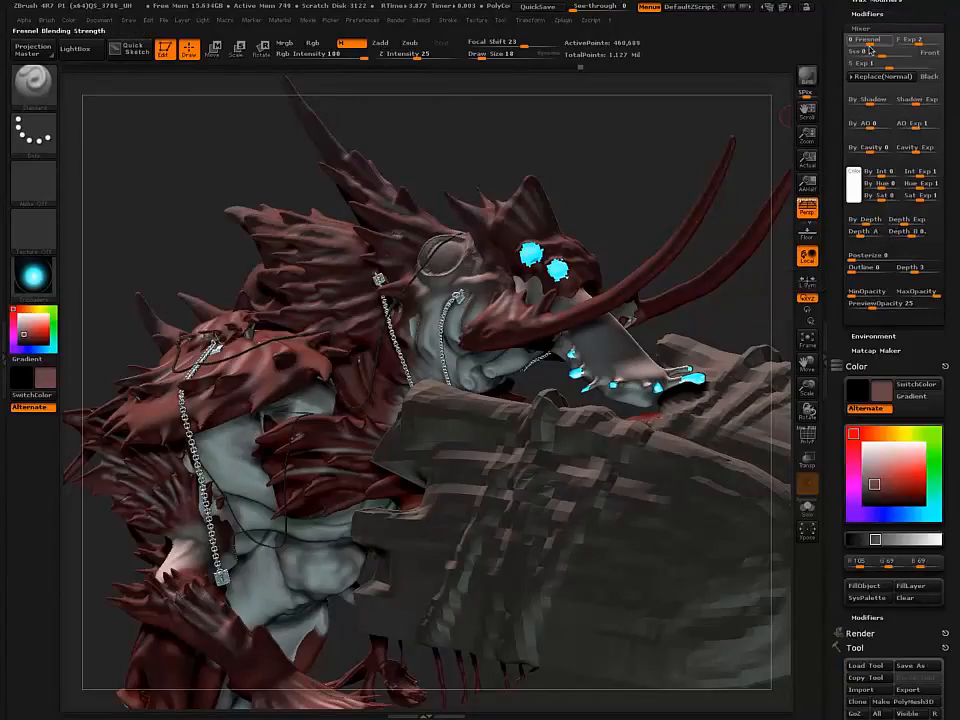
left_click_drag(862, 42, 845, 48)
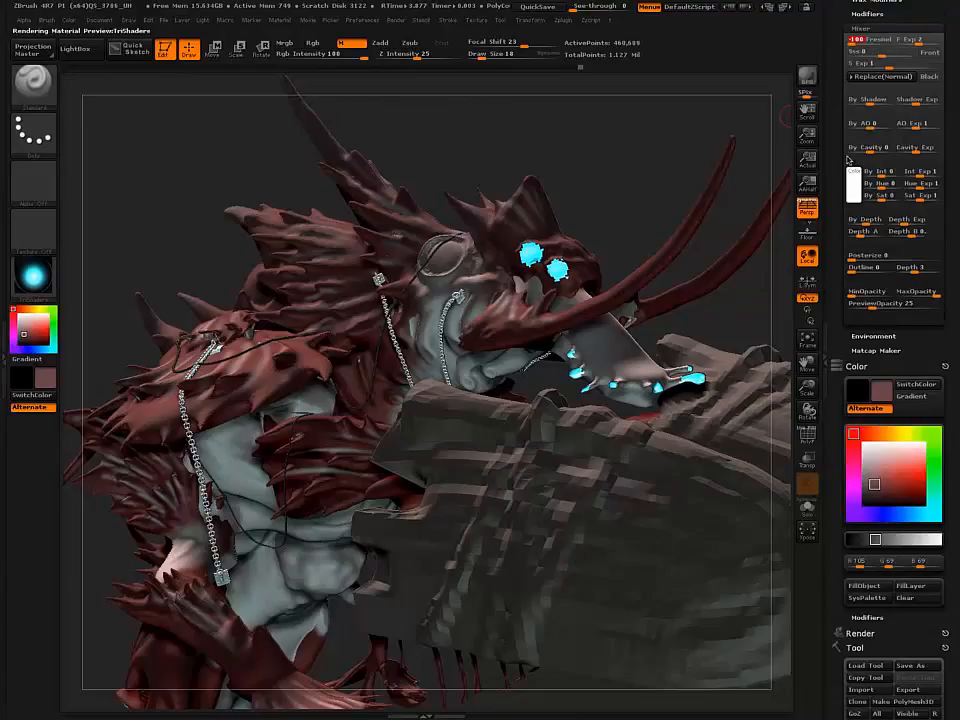
left_click(870, 76)
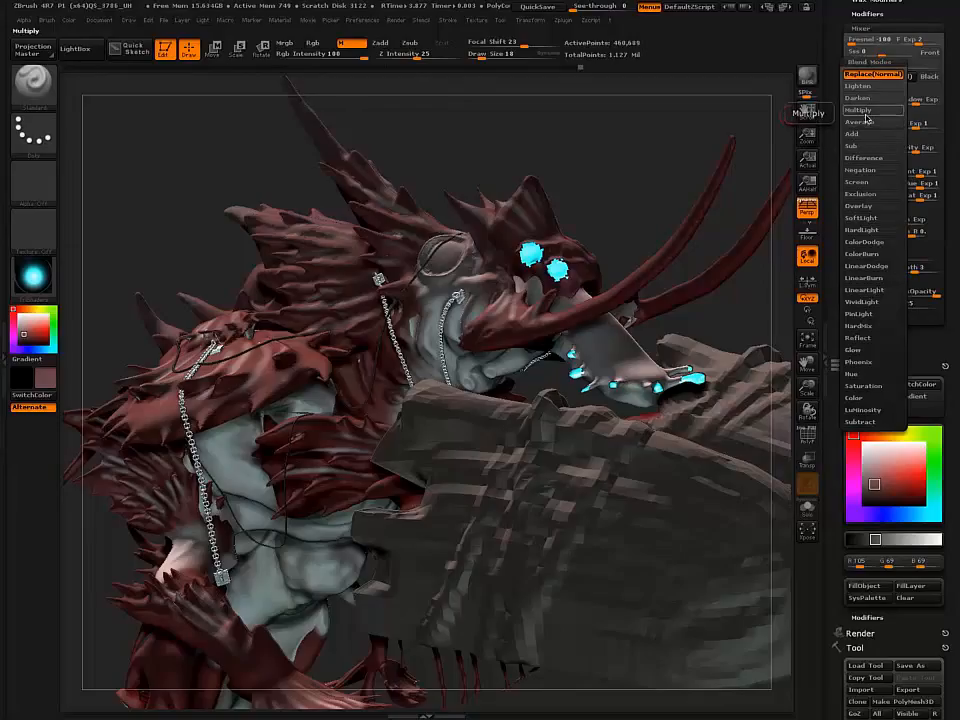
left_click(865, 112)
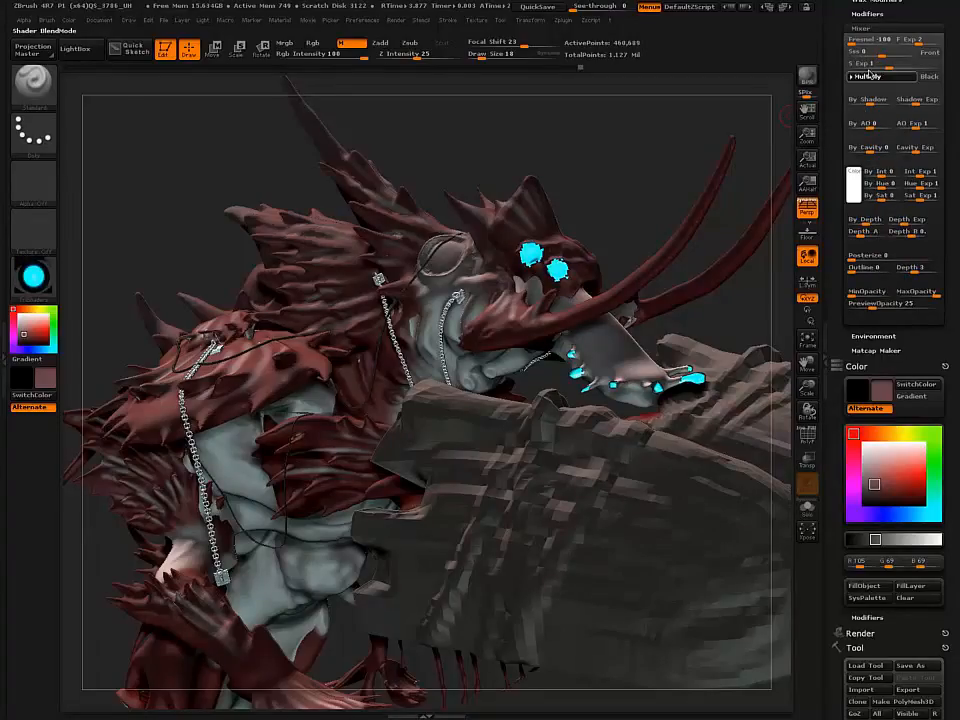
Step: Try the Overlay, SoftLight and Average blend modes on the third shader
left_click(870, 76)
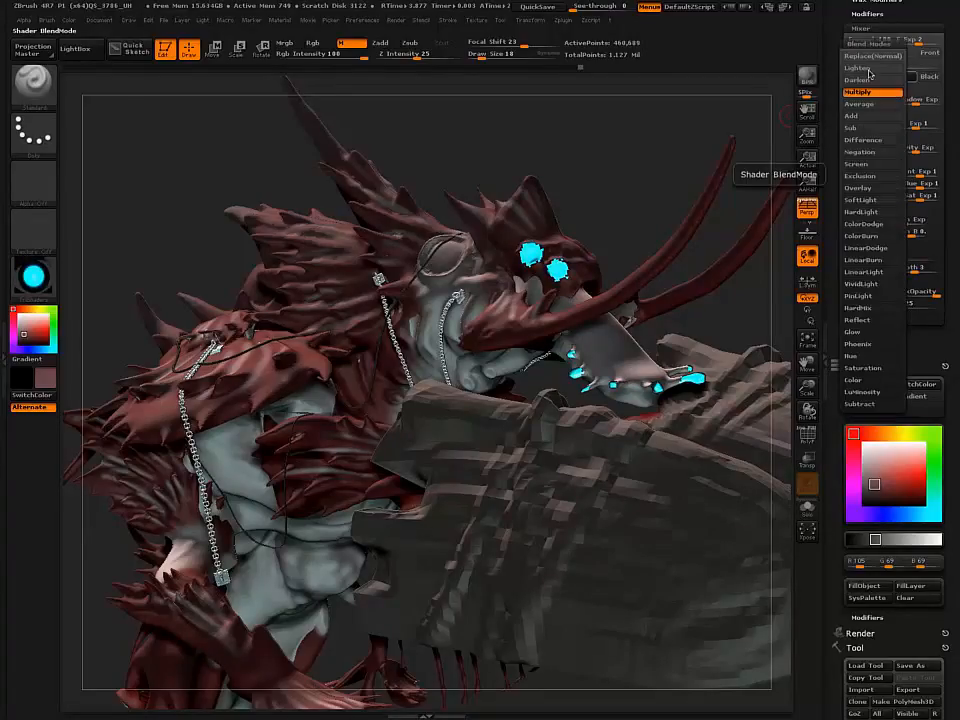
left_click(862, 188)
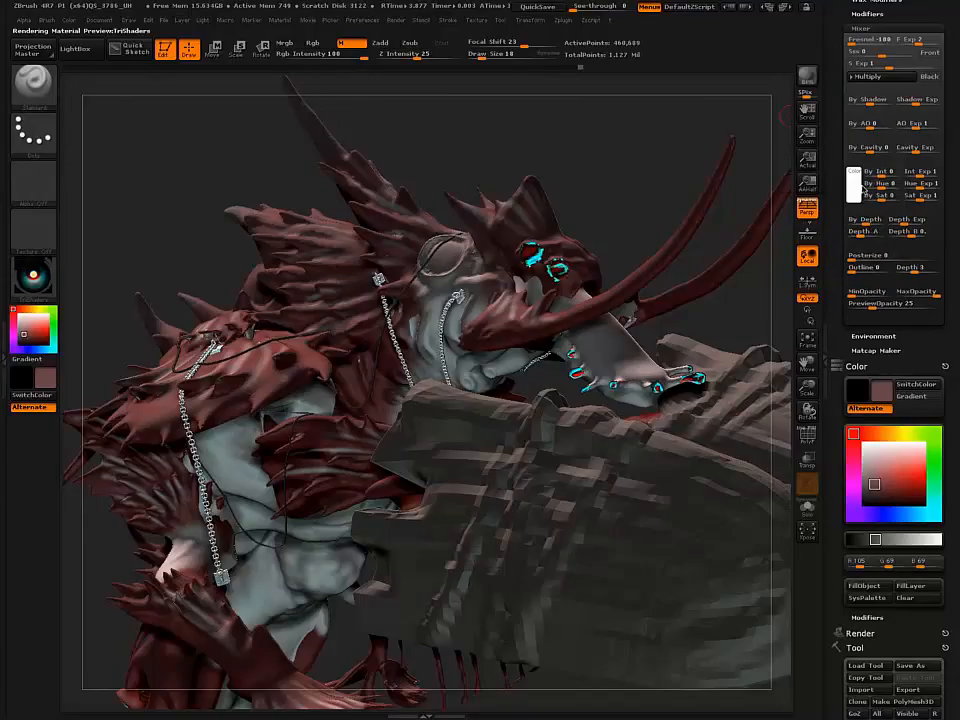
left_click(900, 82)
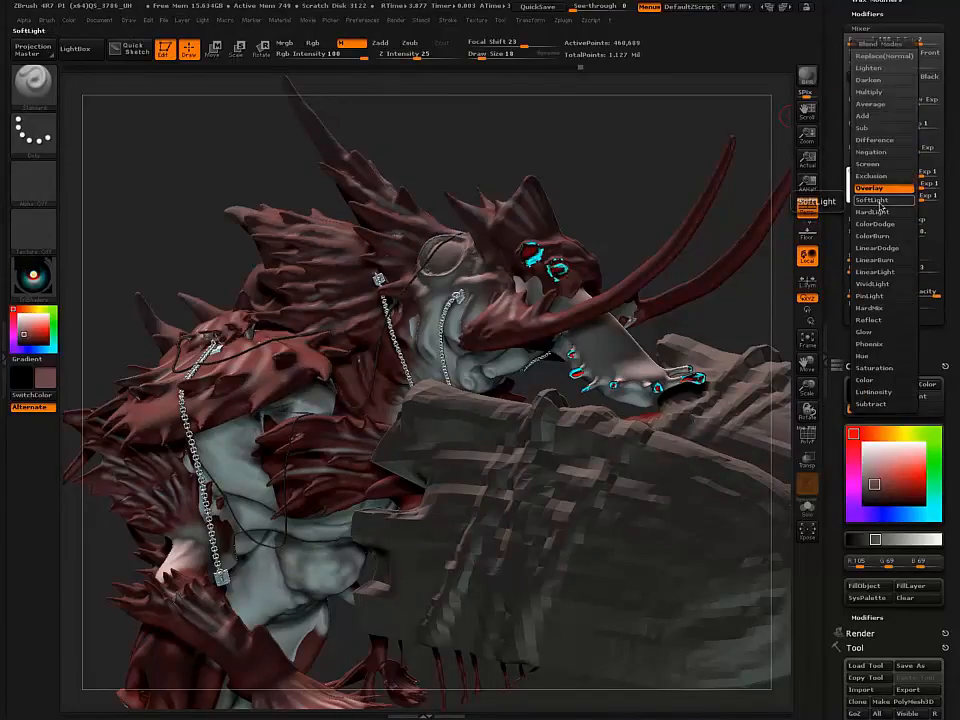
left_click(869, 188)
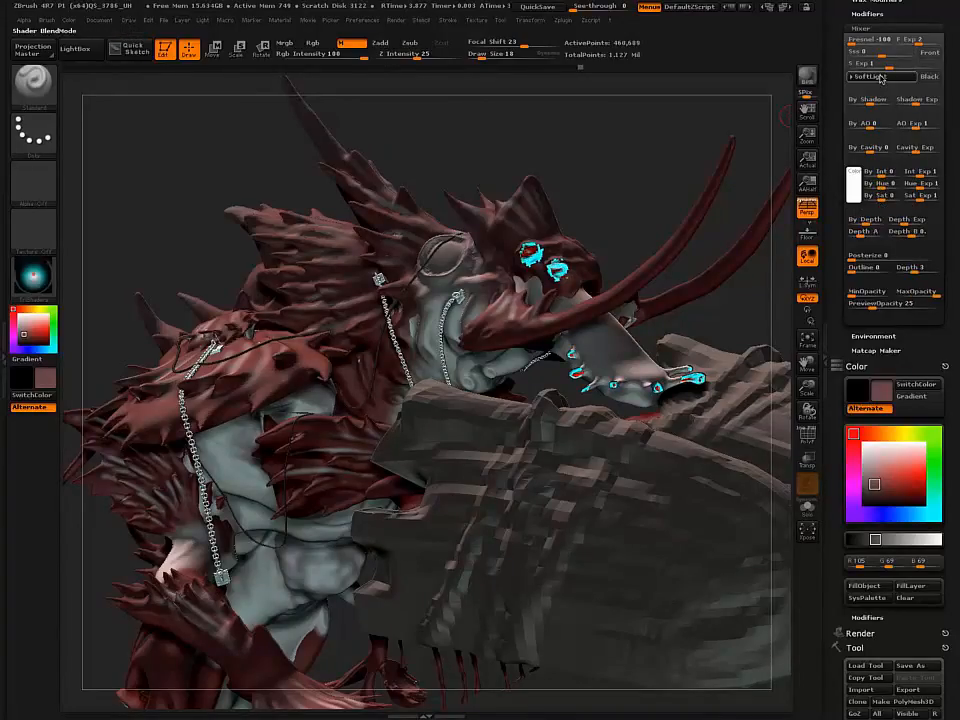
left_click(881, 78)
left_click(864, 67)
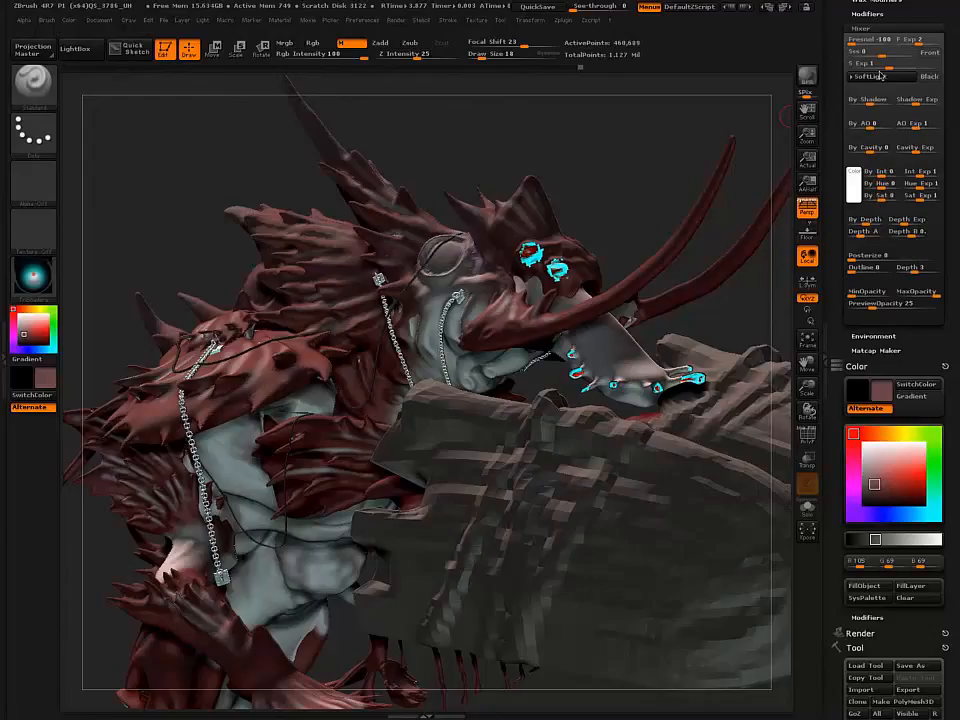
left_click(881, 76)
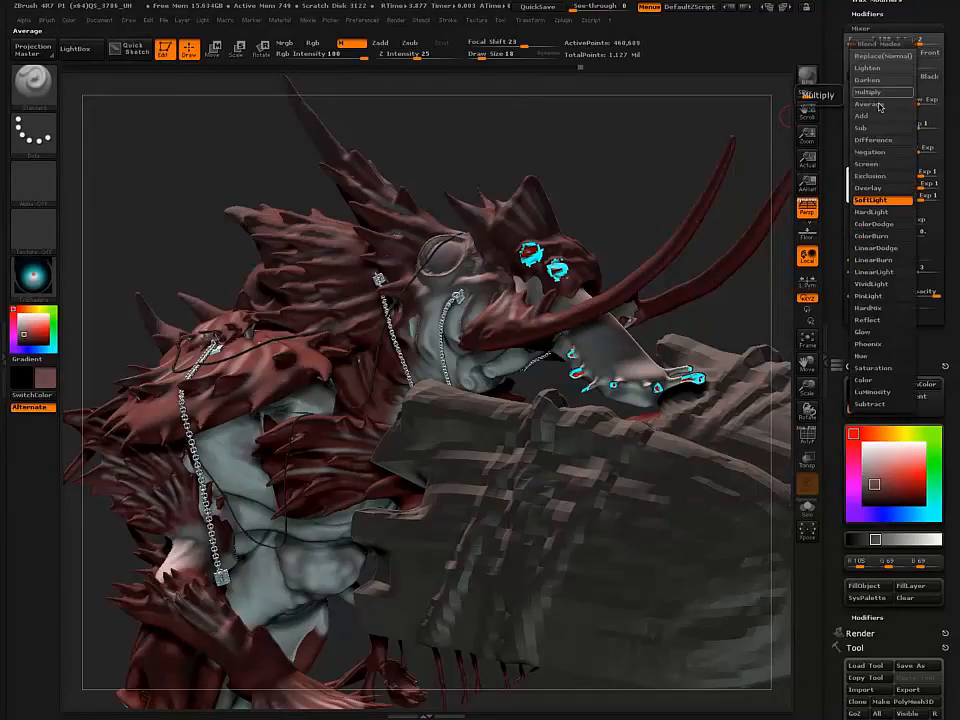
left_click(879, 105)
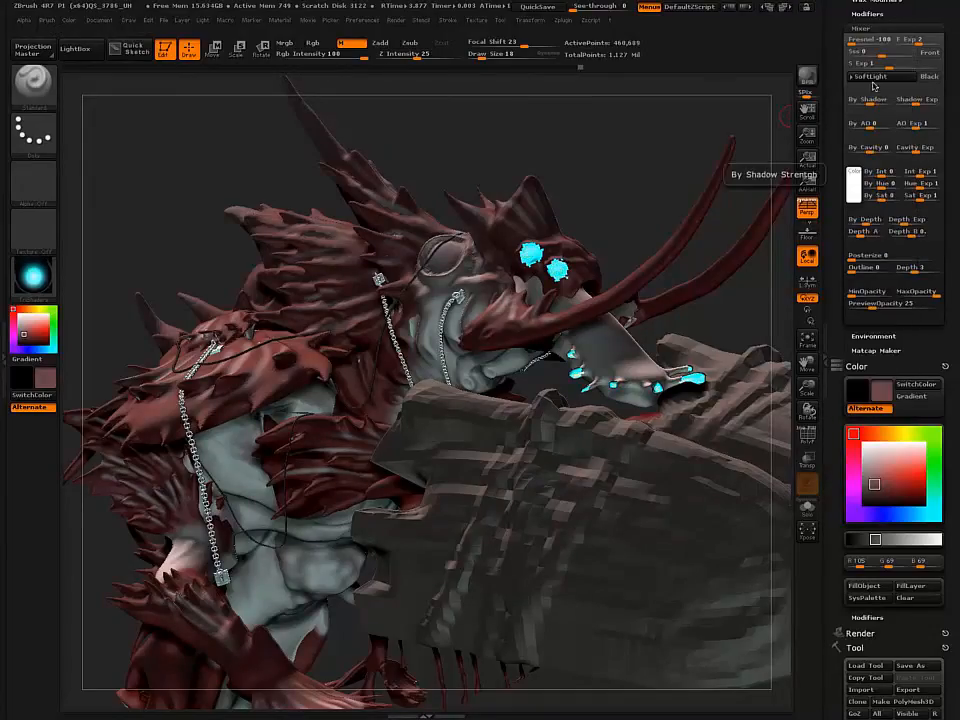
Step: Try the Darken blend mode on the third shader and choose Lighten instead
left_click(868, 76)
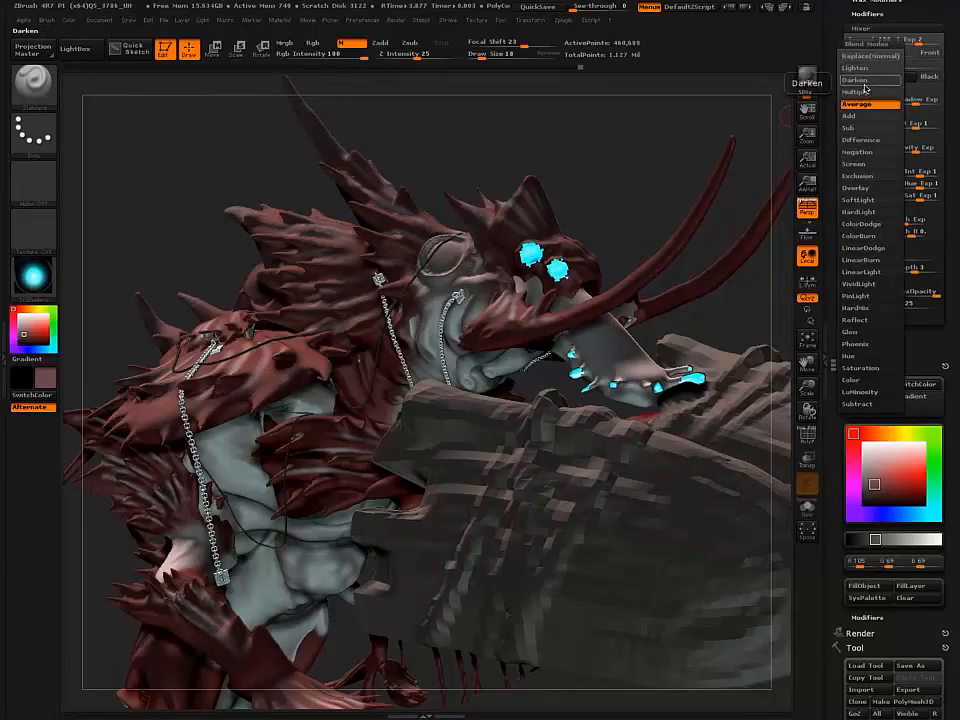
left_click(862, 81)
left_click(878, 76)
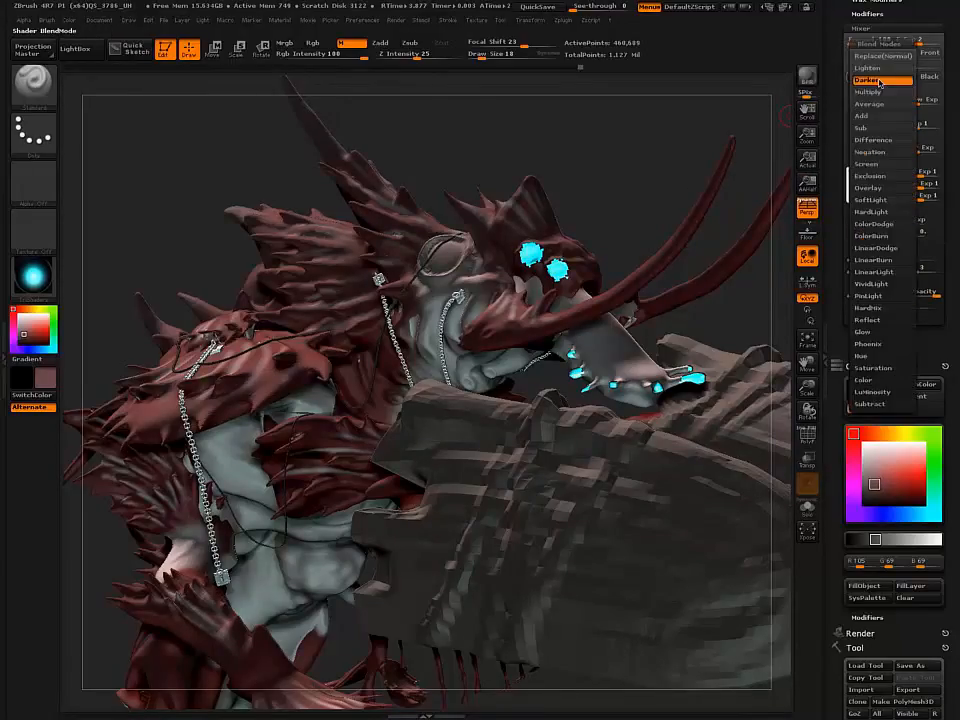
left_click(878, 68)
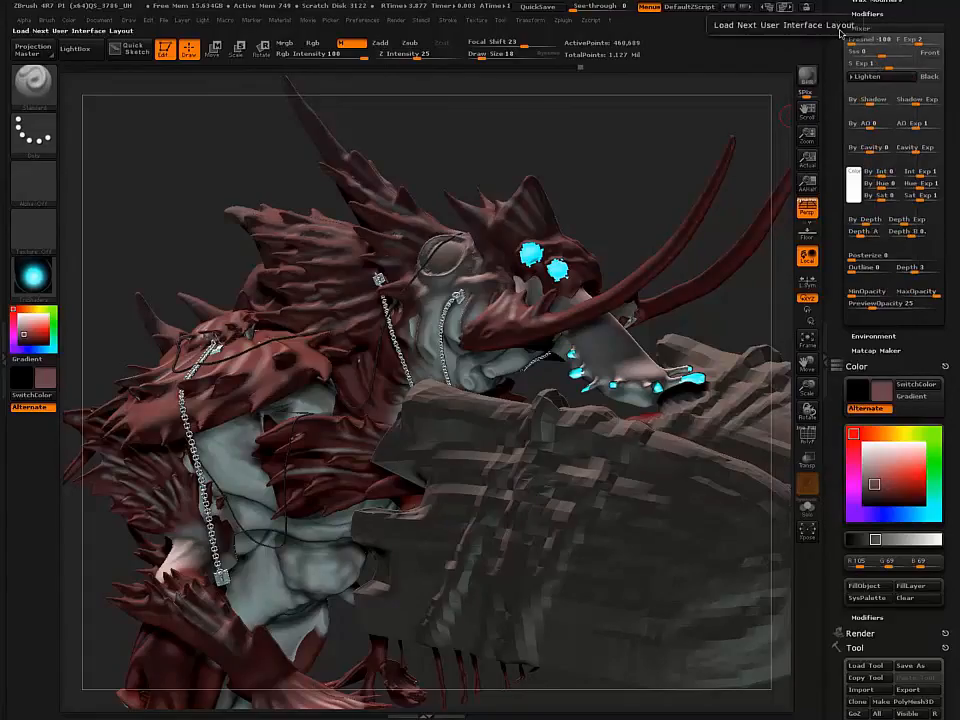
Step: Collapse the material settings and dock the Render palette in the side tray
left_click(866, 16)
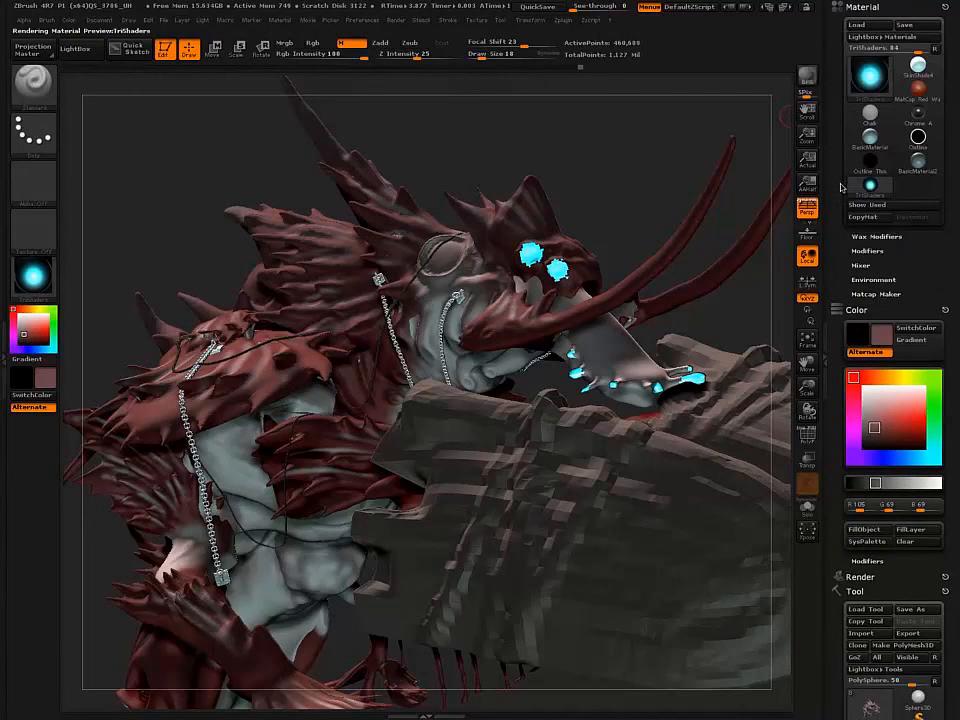
left_click(945, 11)
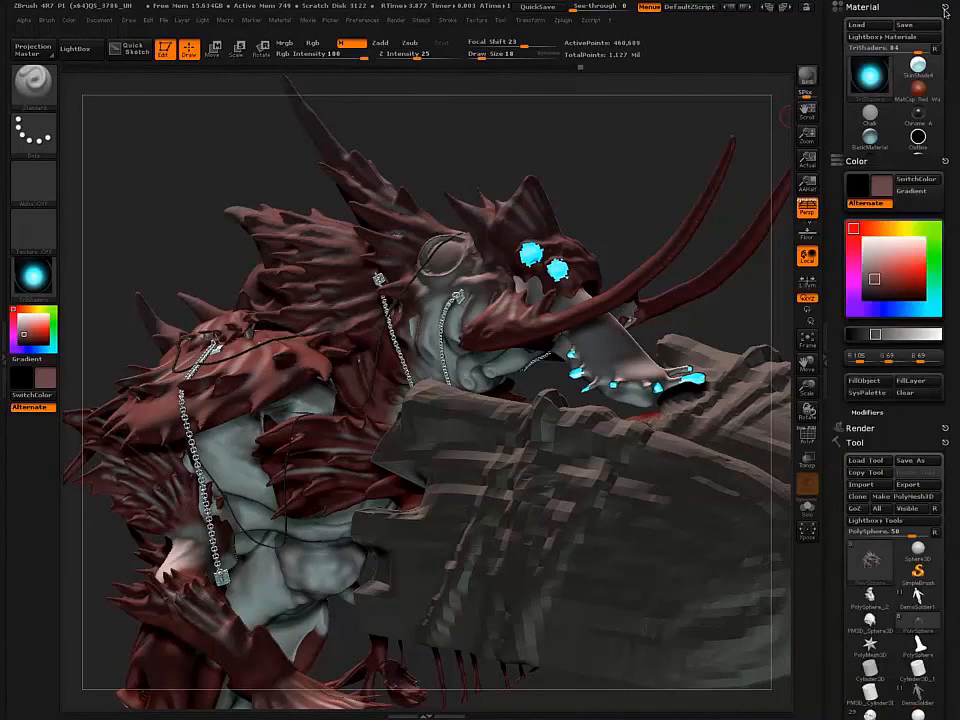
left_click(396, 20)
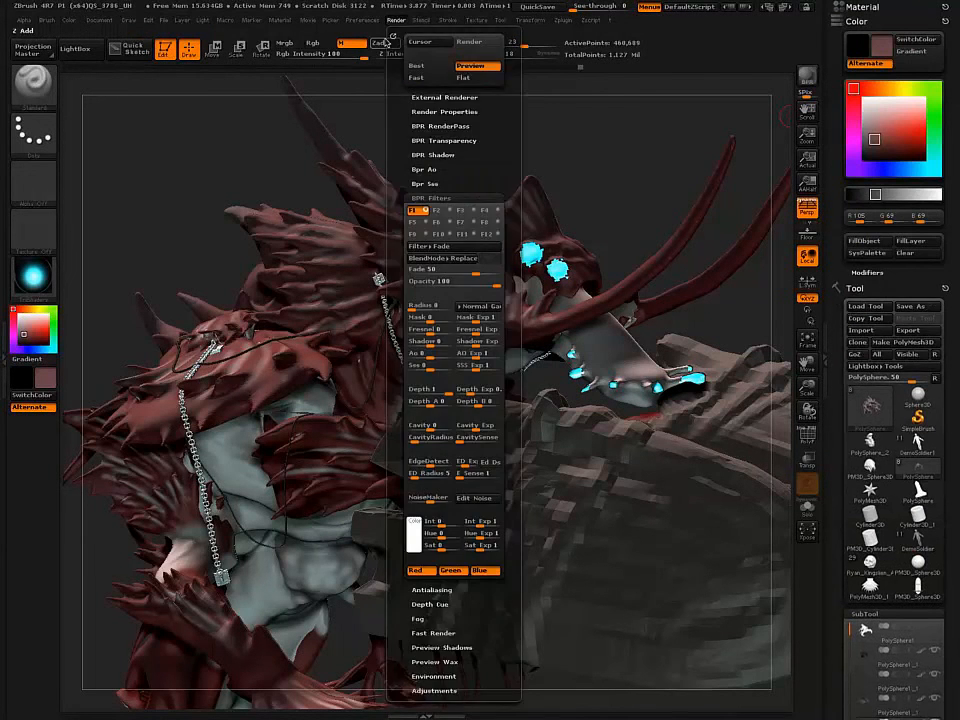
left_click_drag(394, 37, 893, 184)
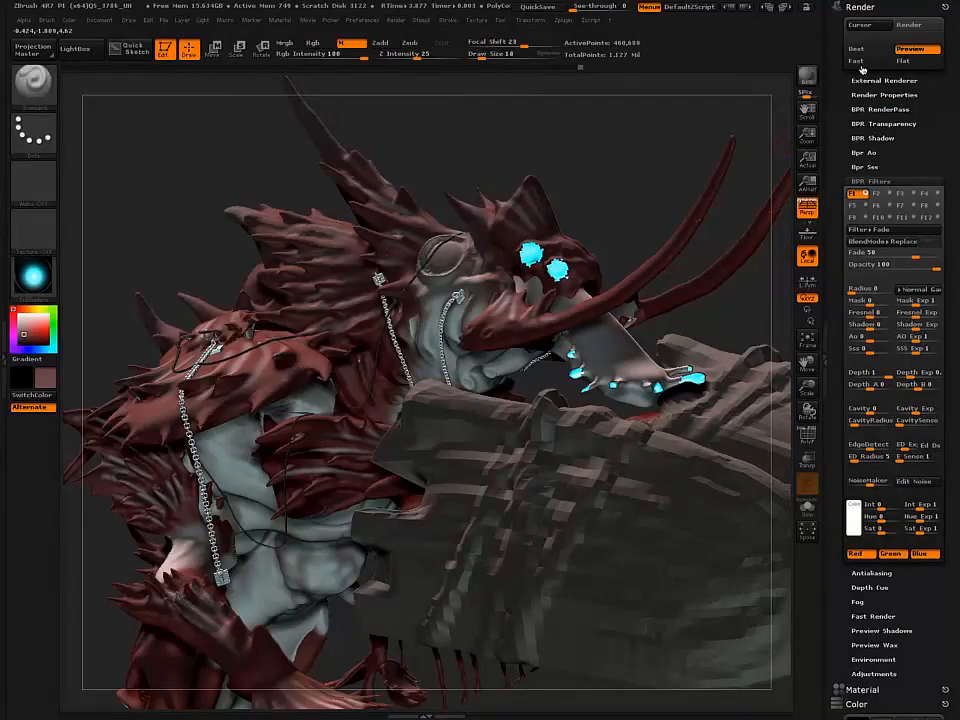
Step: Set the Materials Blend Radius to 4 in the render properties and make a BPR render of the creature
left_click(874, 95)
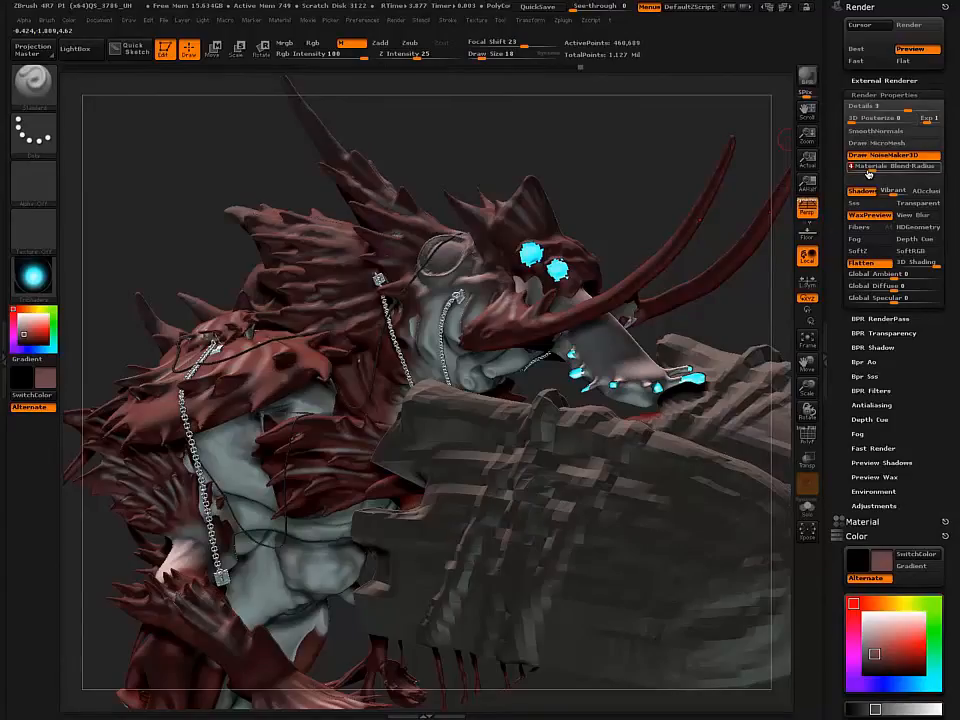
left_click(876, 95)
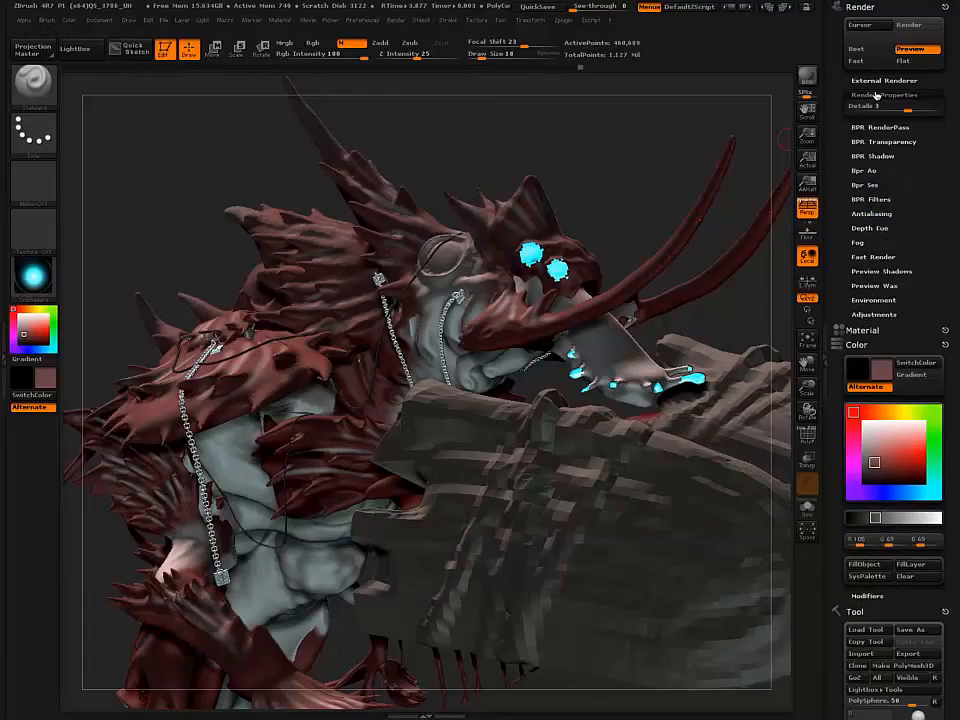
key("shift+r")
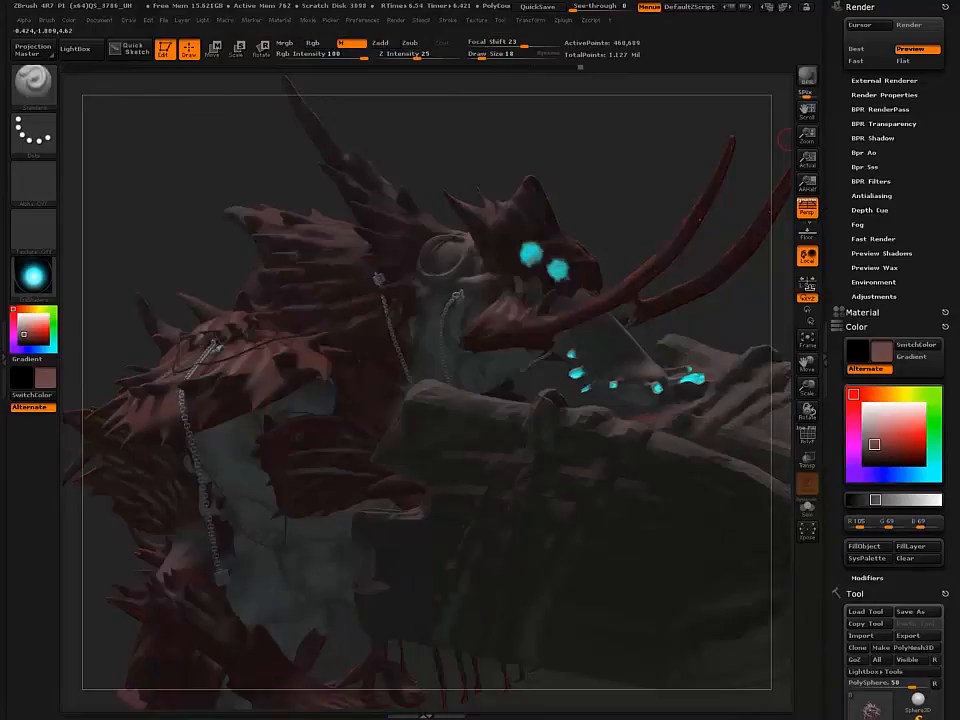
Step: Enable the second filter slot, F2, in the BPR filters
left_click(868, 183)
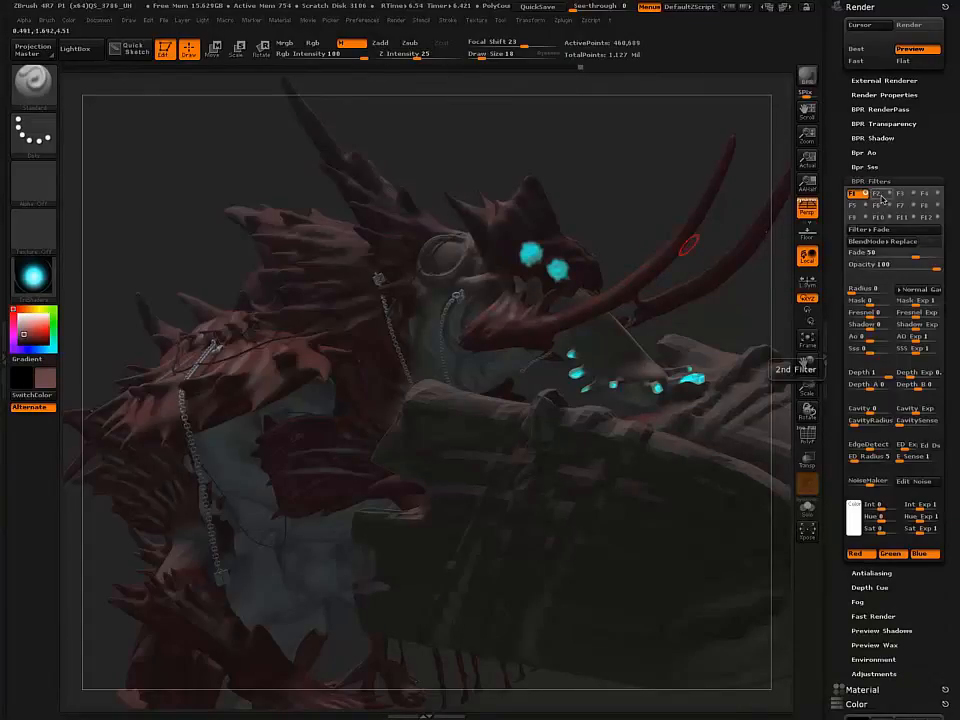
left_click(884, 195)
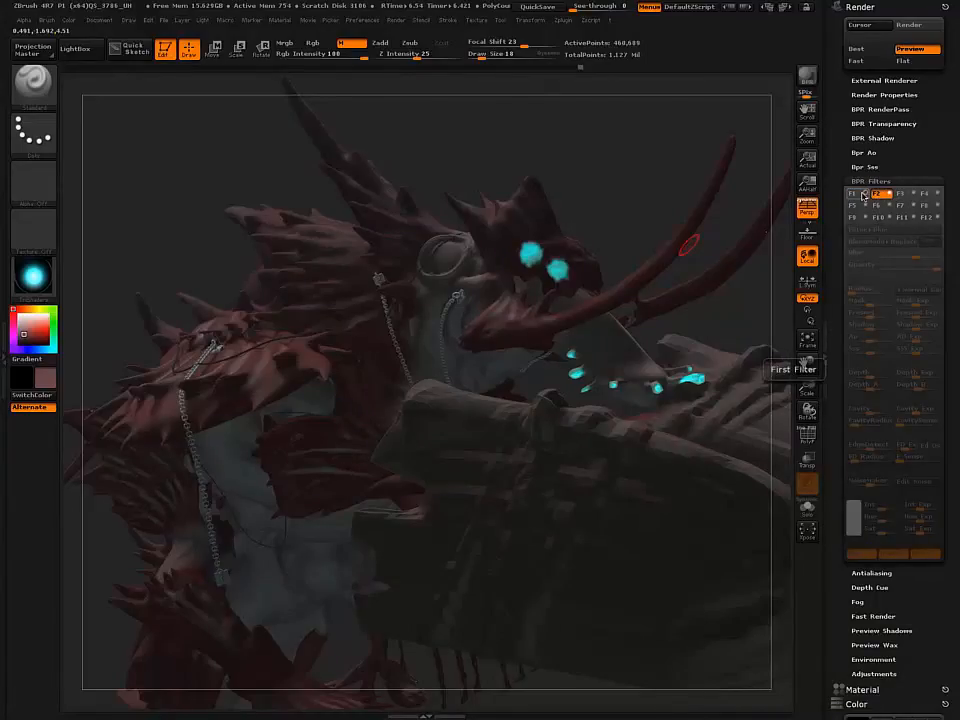
left_click(864, 195)
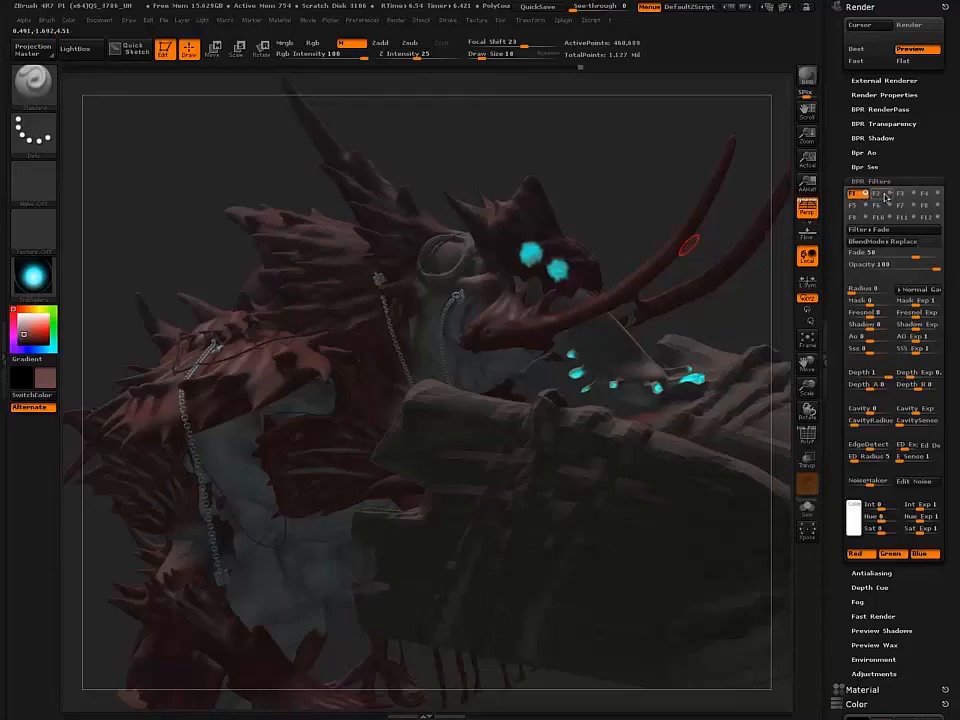
left_click(886, 195)
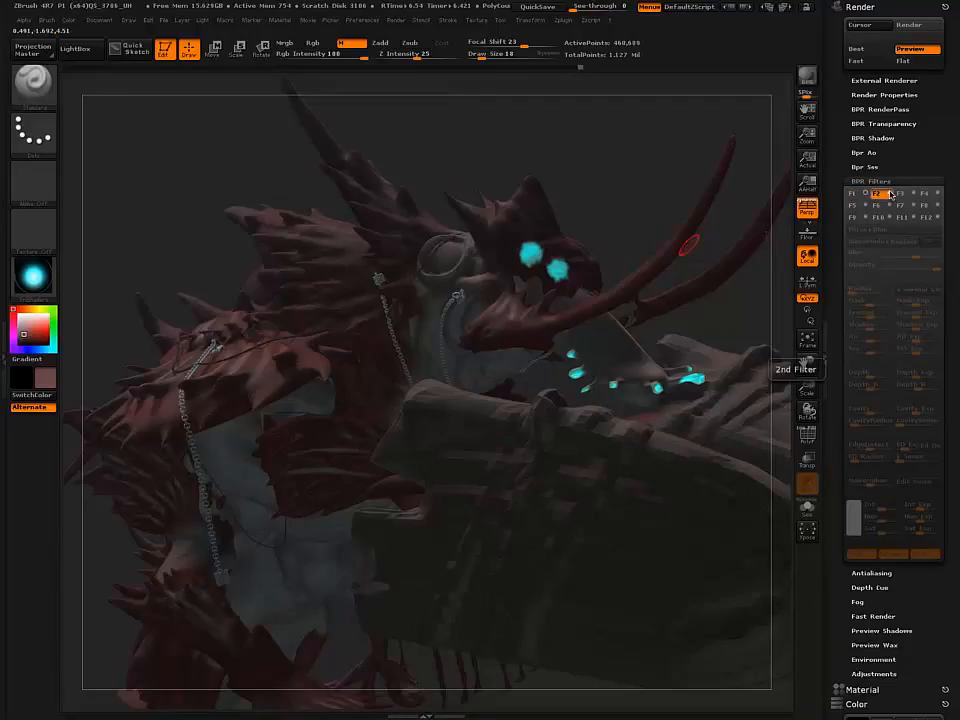
left_click(890, 194)
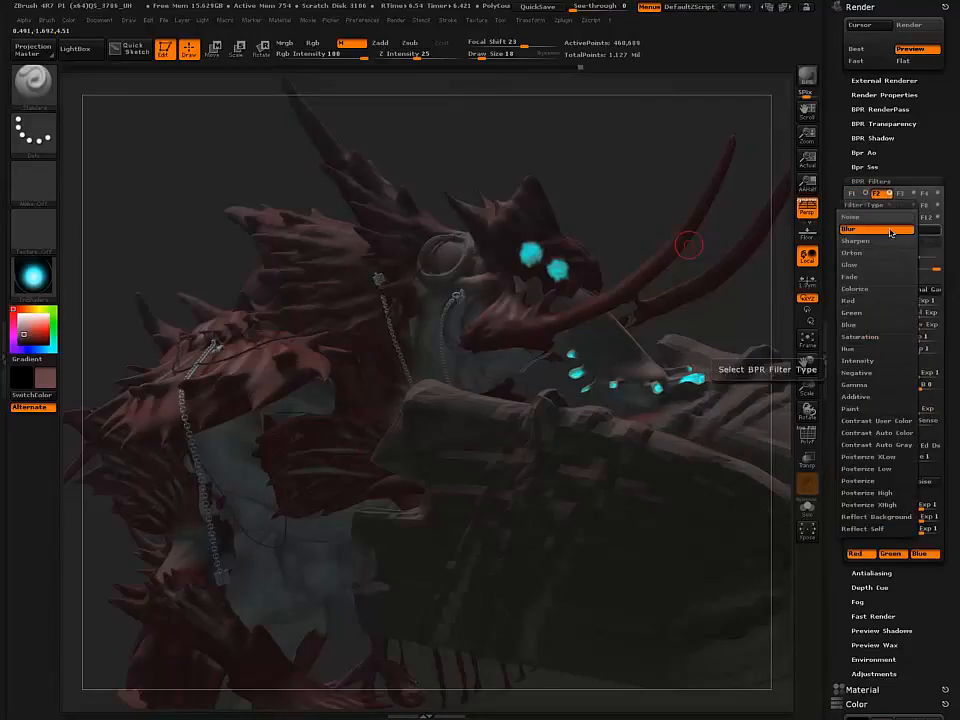
Step: Set the second BPR filter's type to Fade with Depth 1 and a Depth exponent of about 0.99
left_click(889, 230)
left_click(888, 288)
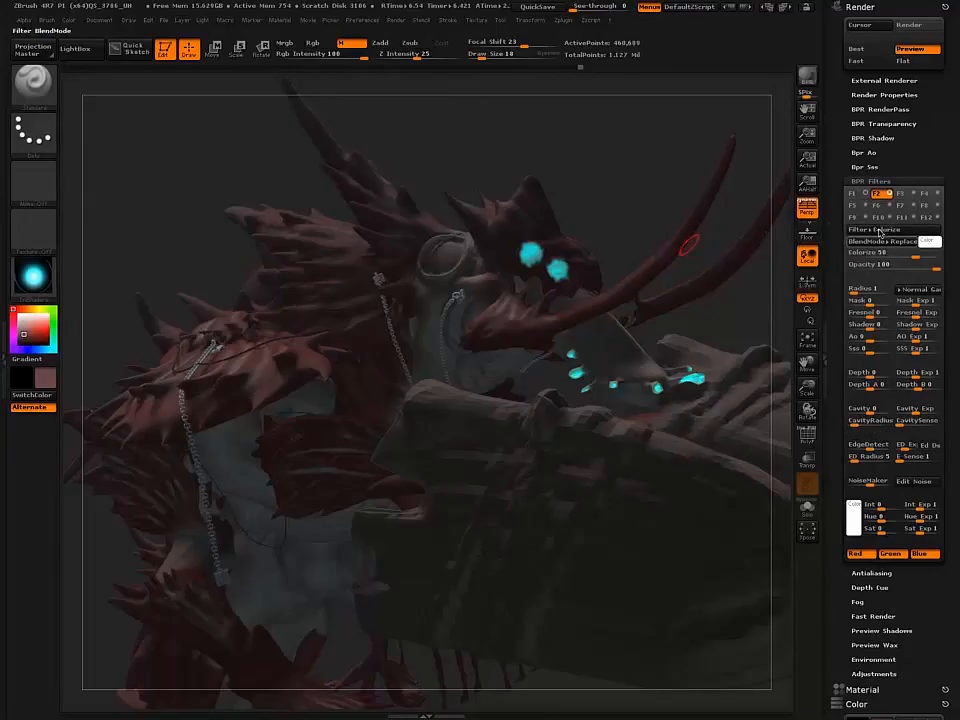
left_click(878, 229)
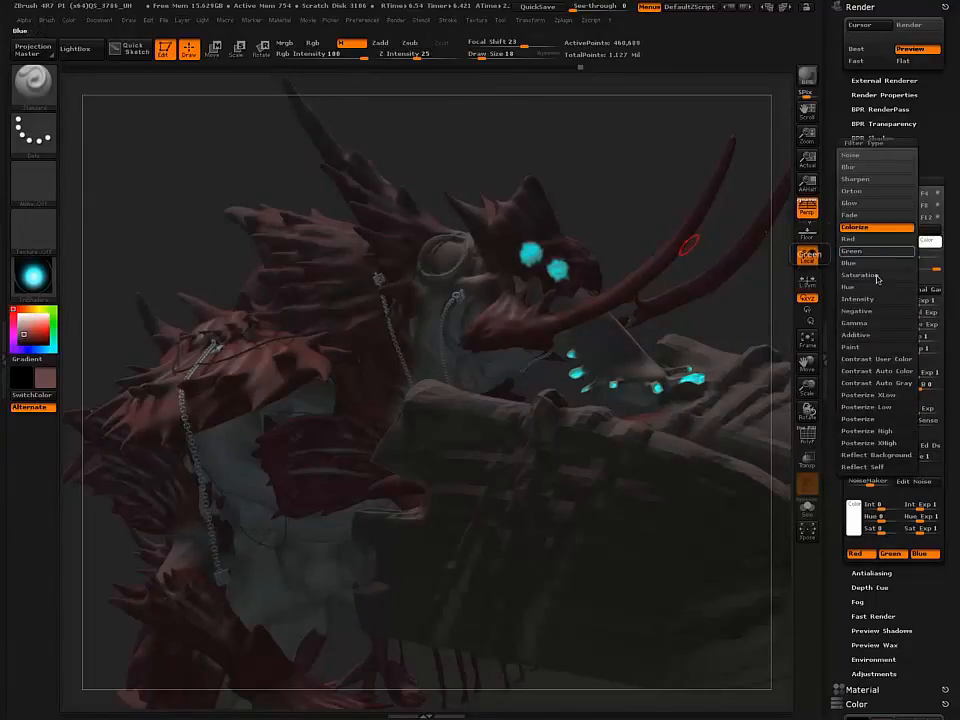
left_click(869, 216)
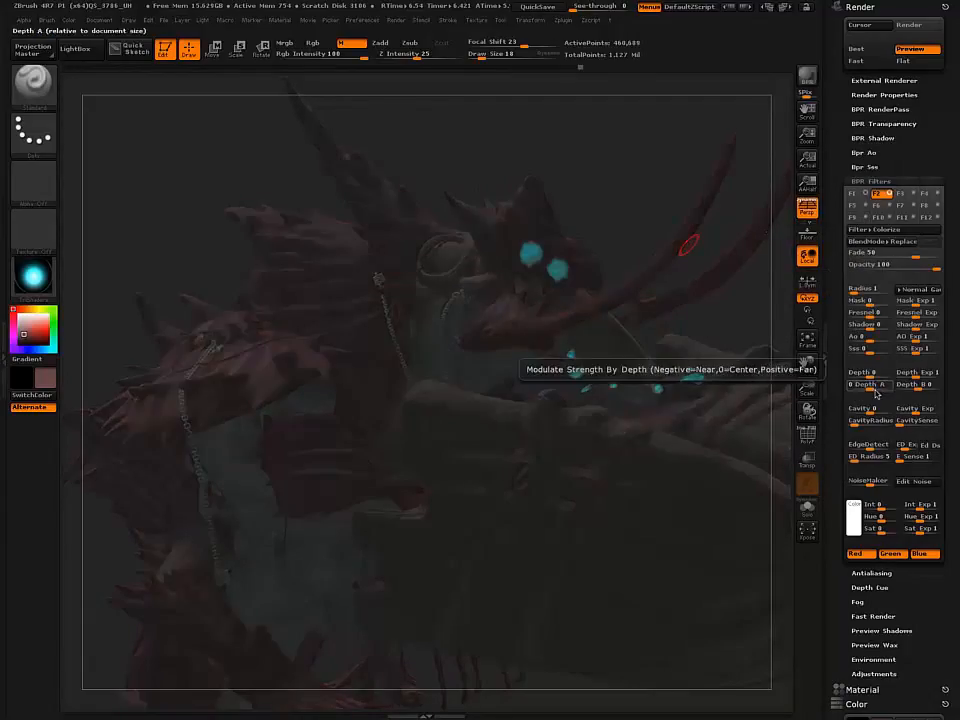
mouse_move(898, 381)
left_mouse_down()
mouse_move(918, 382)
mouse_move(887, 381)
left_mouse_up()
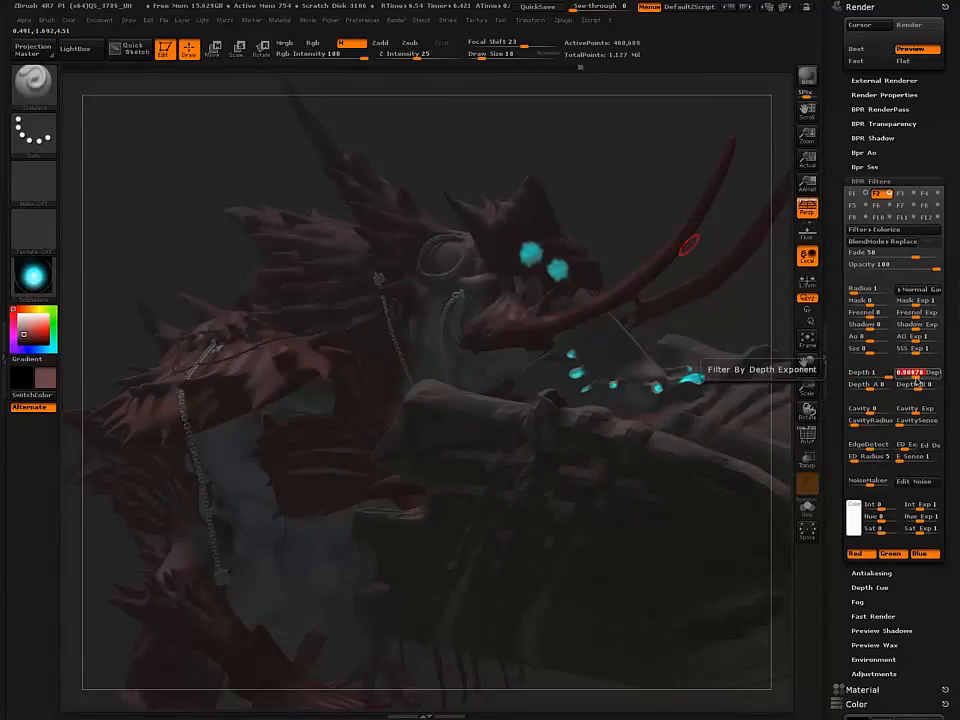
Step: Change the first BPR filter, F1, from Fade to the Glow type
left_click(851, 193)
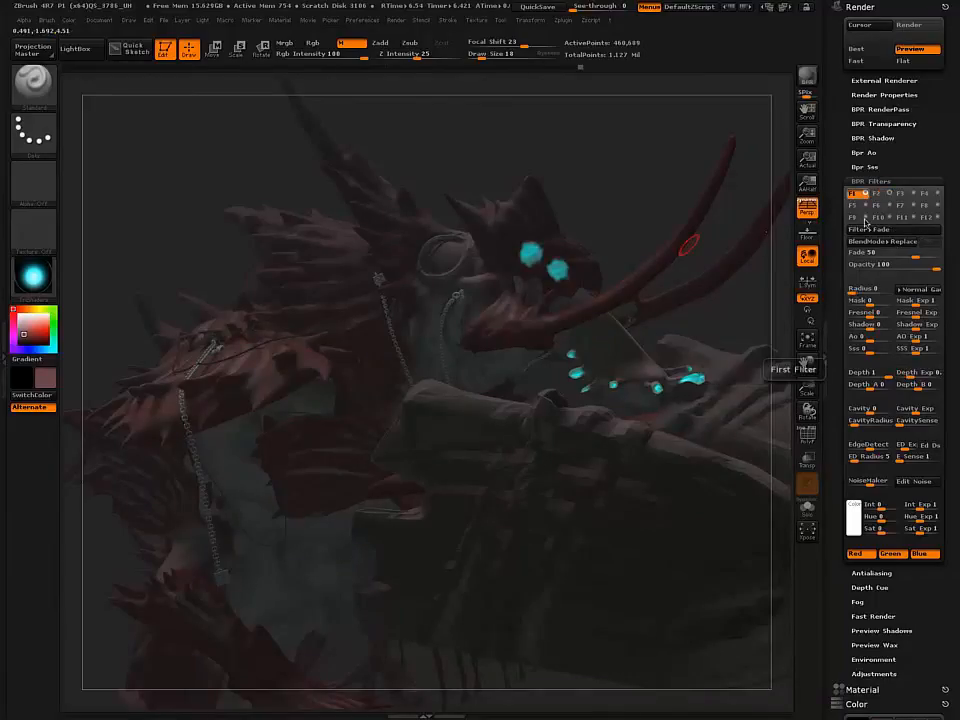
left_click(852, 232)
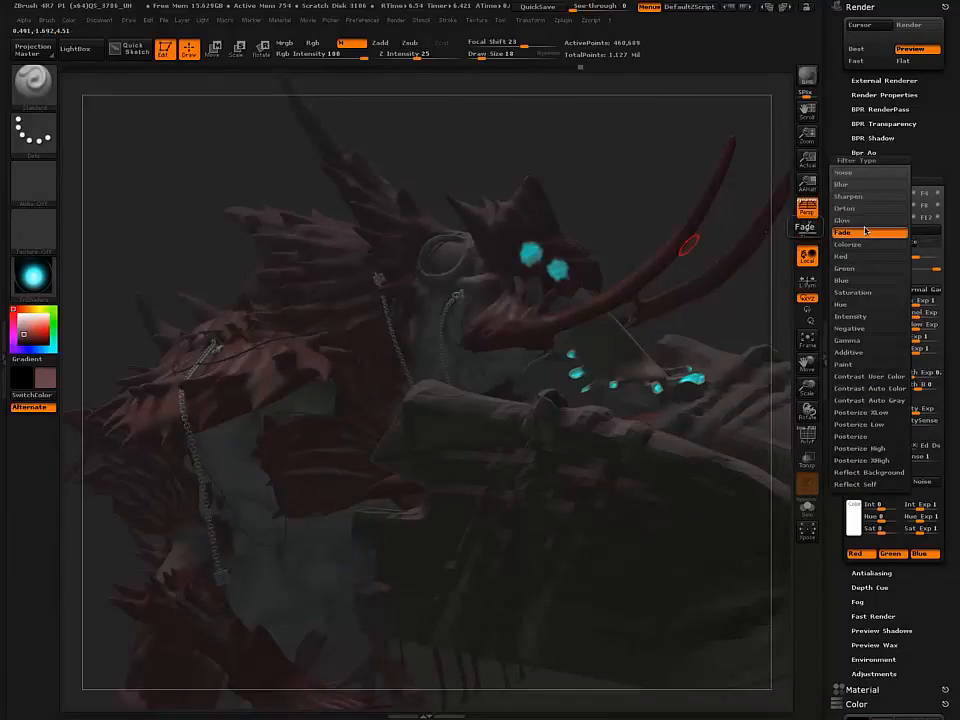
left_click(866, 221)
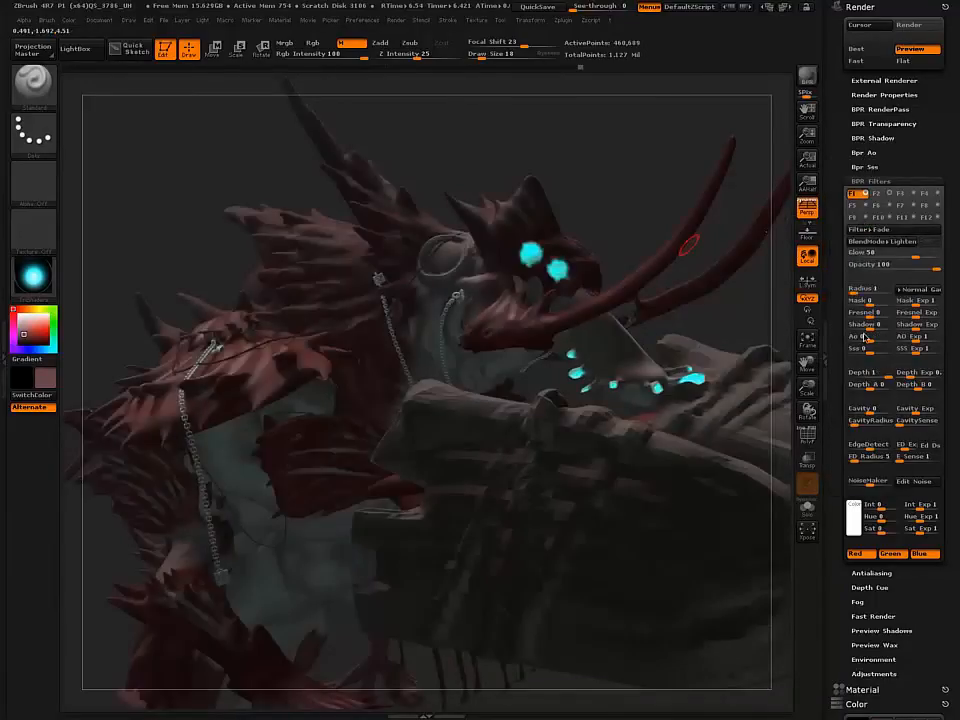
Step: Try to sample the glowing eye's cyan as the Glow filter color, and shift the active color's hue to cyan
left_click(855, 520)
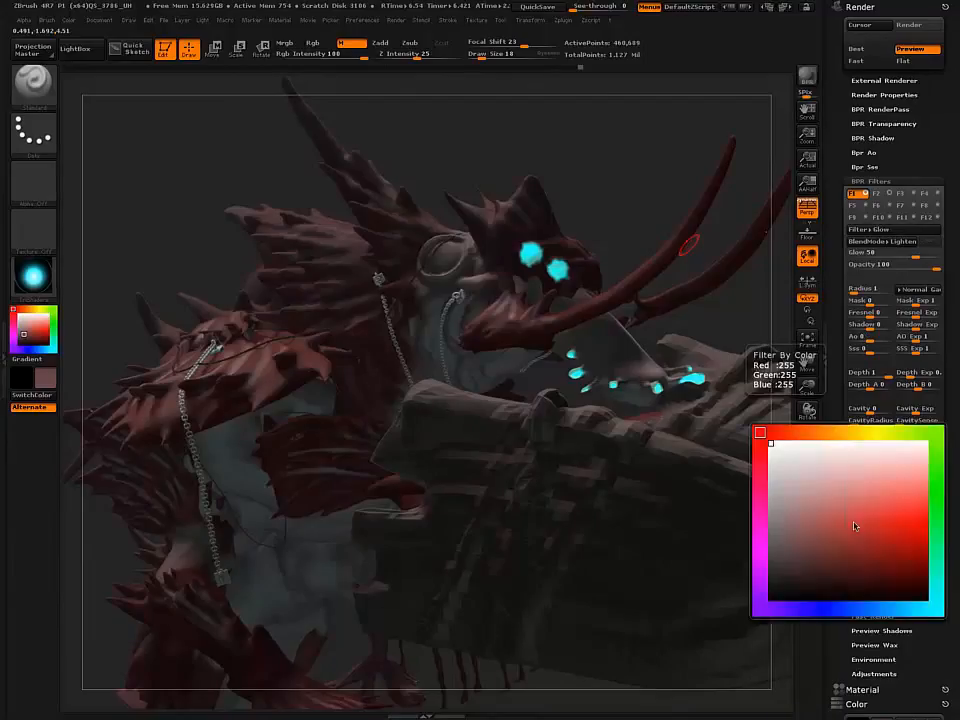
mouse_move(831, 505)
left_mouse_down()
mouse_move(583, 315)
mouse_move(557, 271)
left_mouse_up()
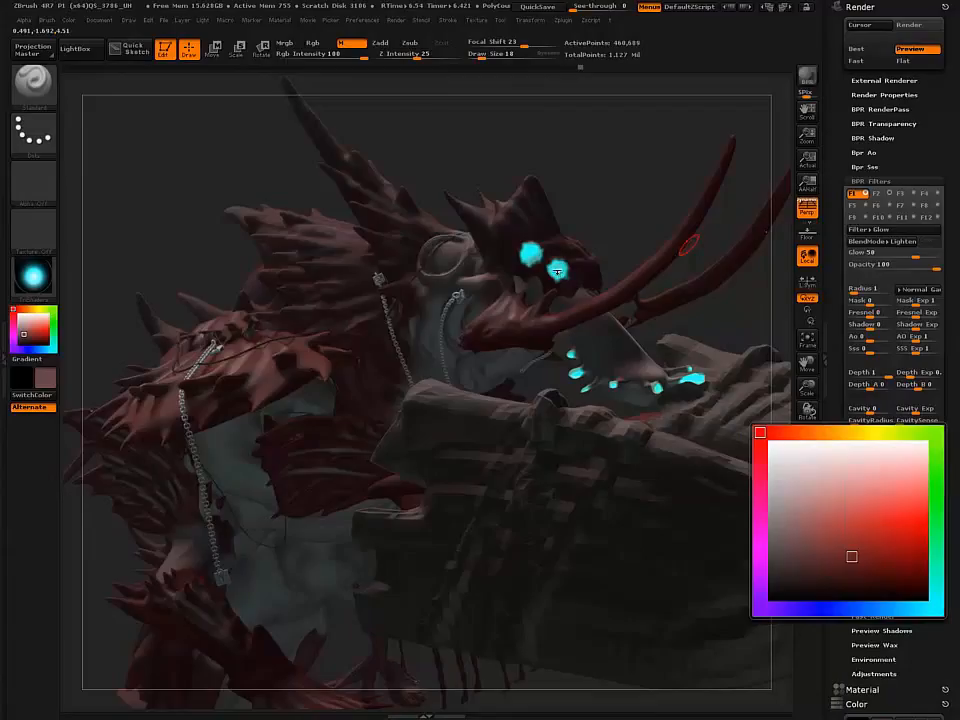
key("space")
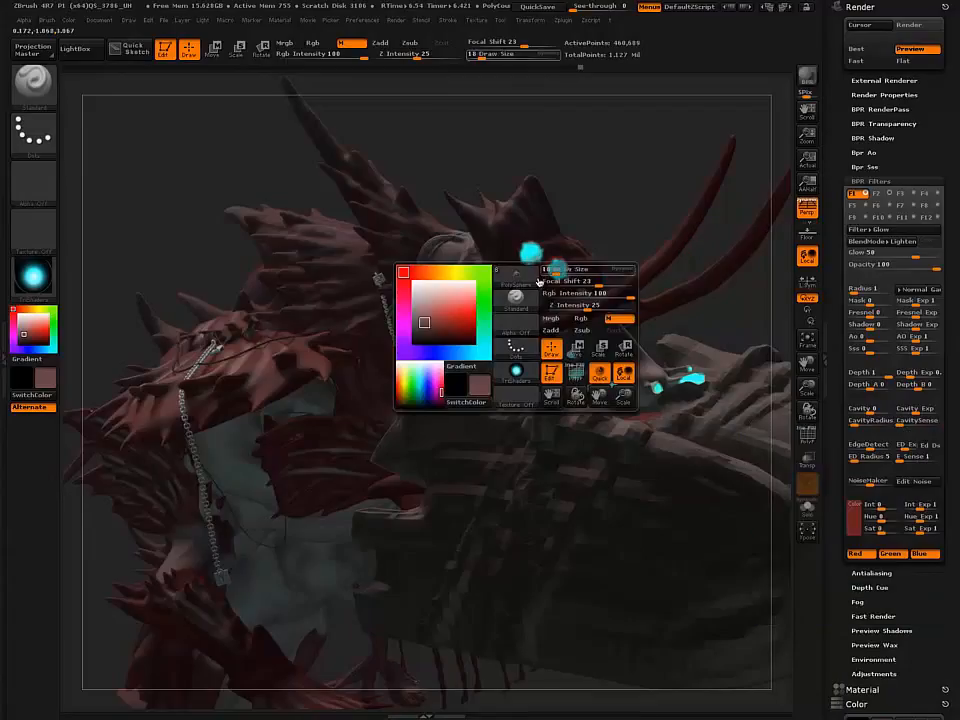
left_click(486, 355)
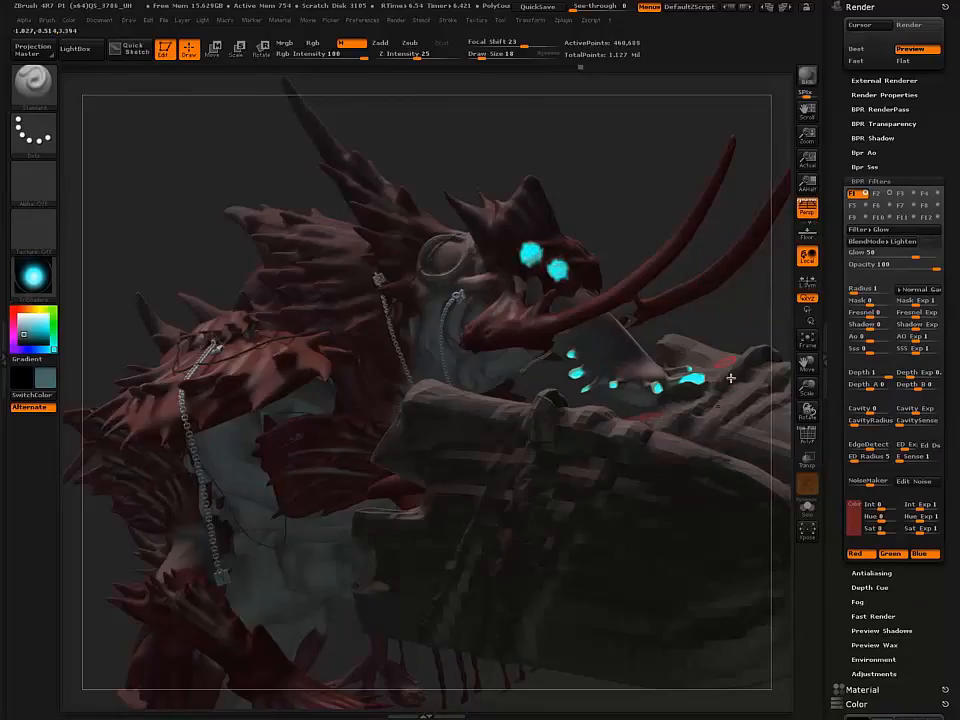
Step: Set the Glow filter's color to a bright, saturated cyan matching the creature's glowing eyes and teeth
left_click(853, 513)
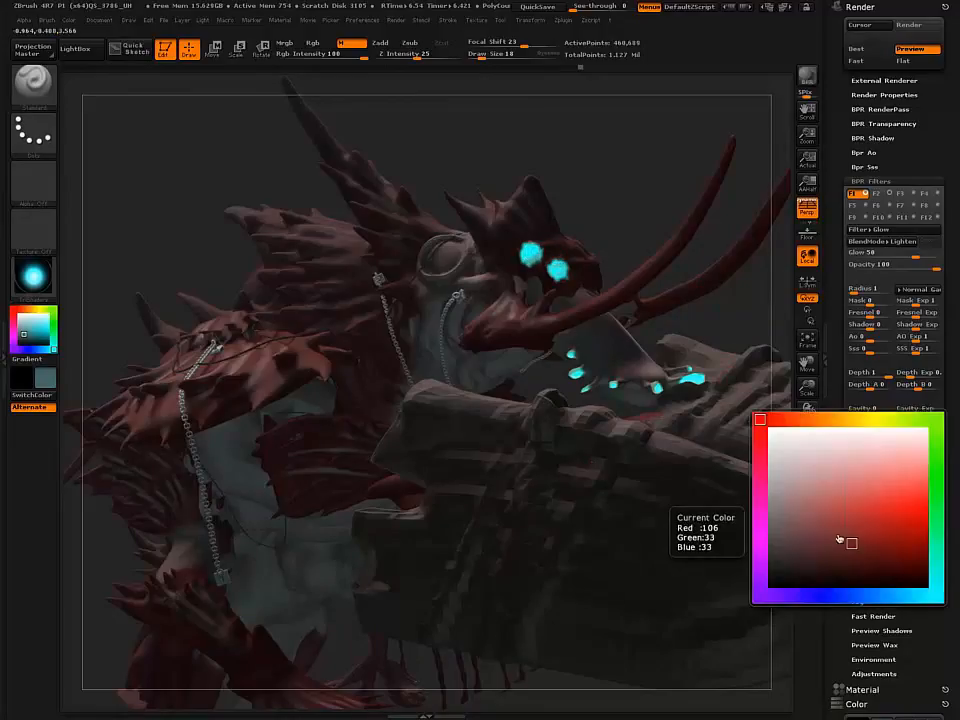
left_click(936, 598)
left_click(853, 517)
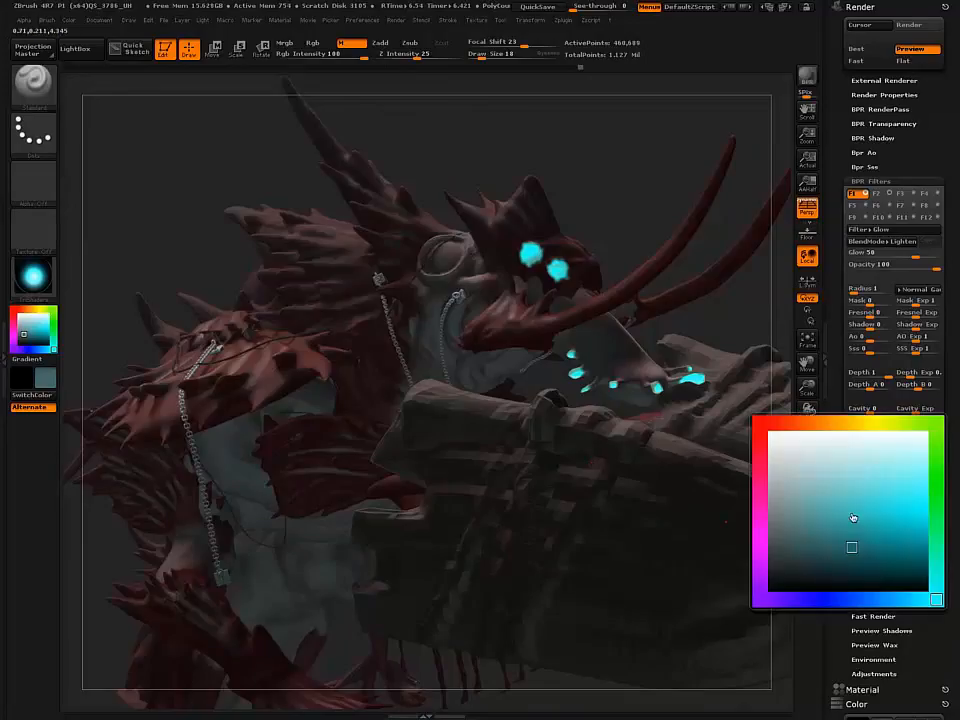
left_click_drag(909, 553, 923, 495)
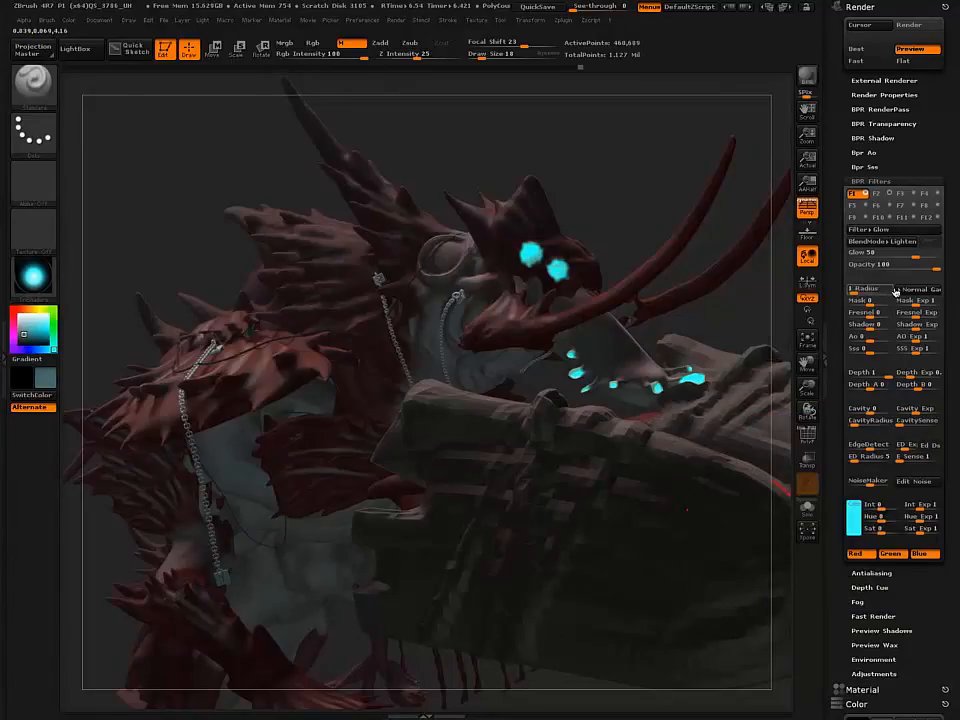
Step: Set the Glow filter's strength to 100 and its Radius to 21
left_click_drag(914, 254, 943, 259)
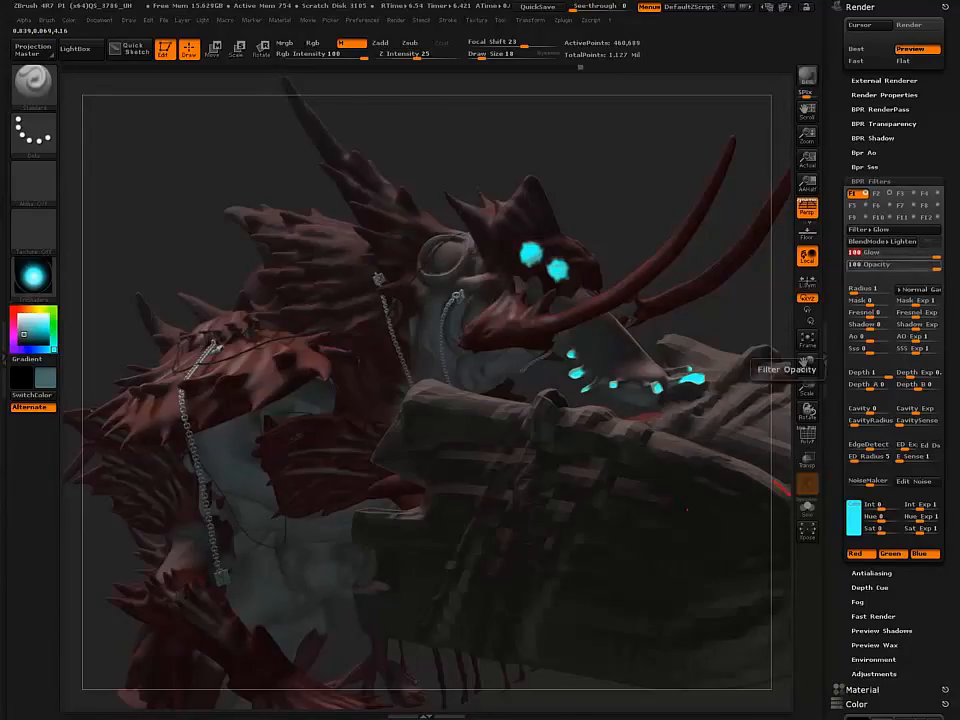
left_click(866, 294)
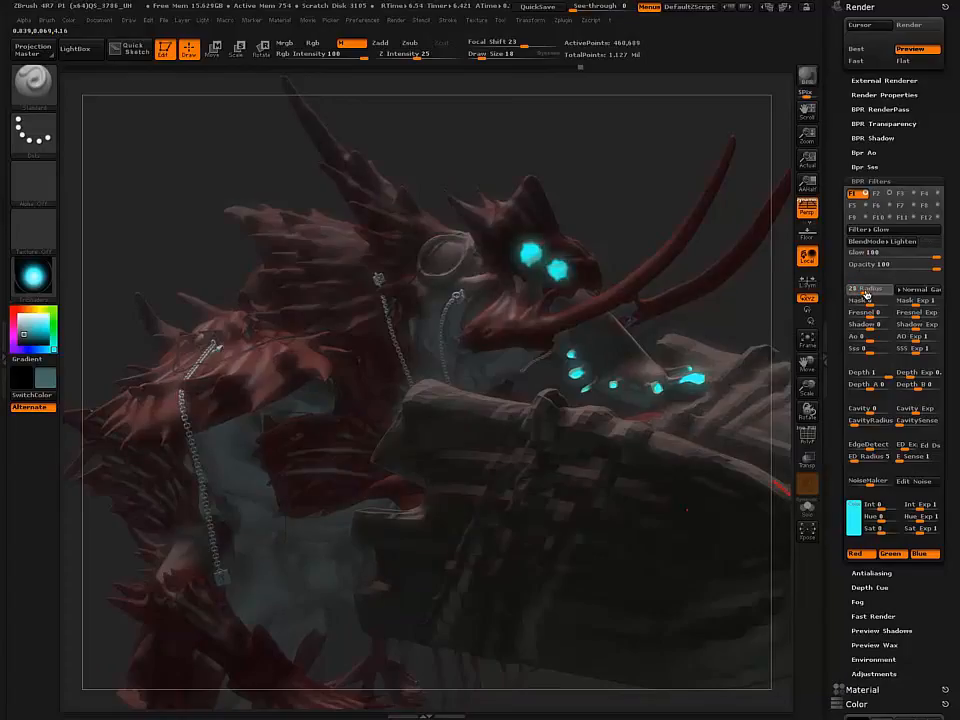
left_click(866, 293)
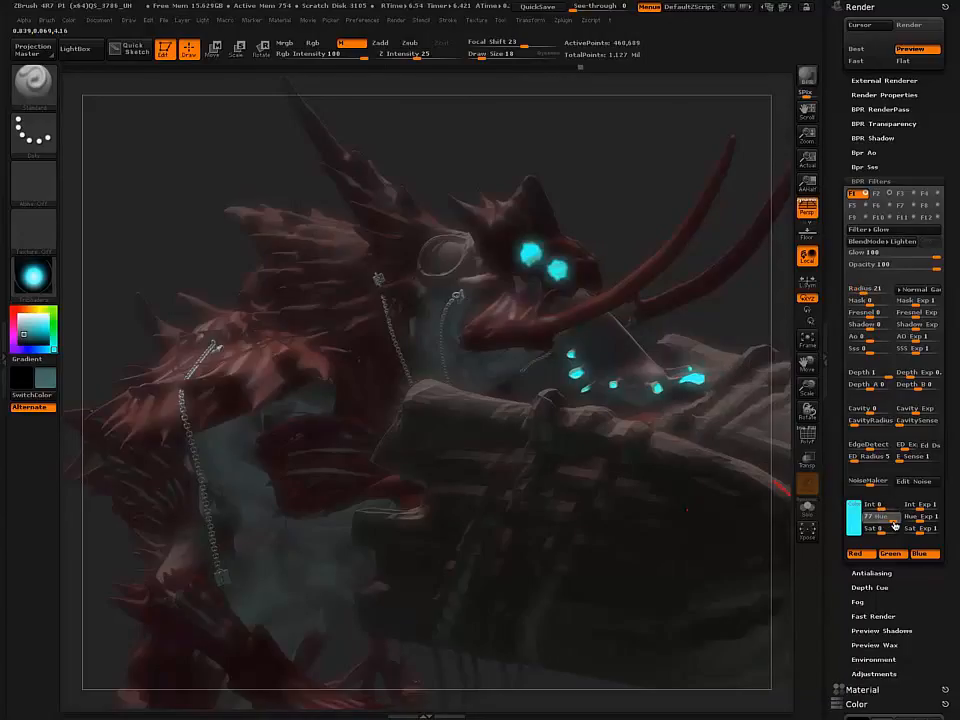
Step: Limit the Glow filter by color with Hue 100 and a Hue exponent of about 0.07
left_click_drag(895, 524, 905, 522)
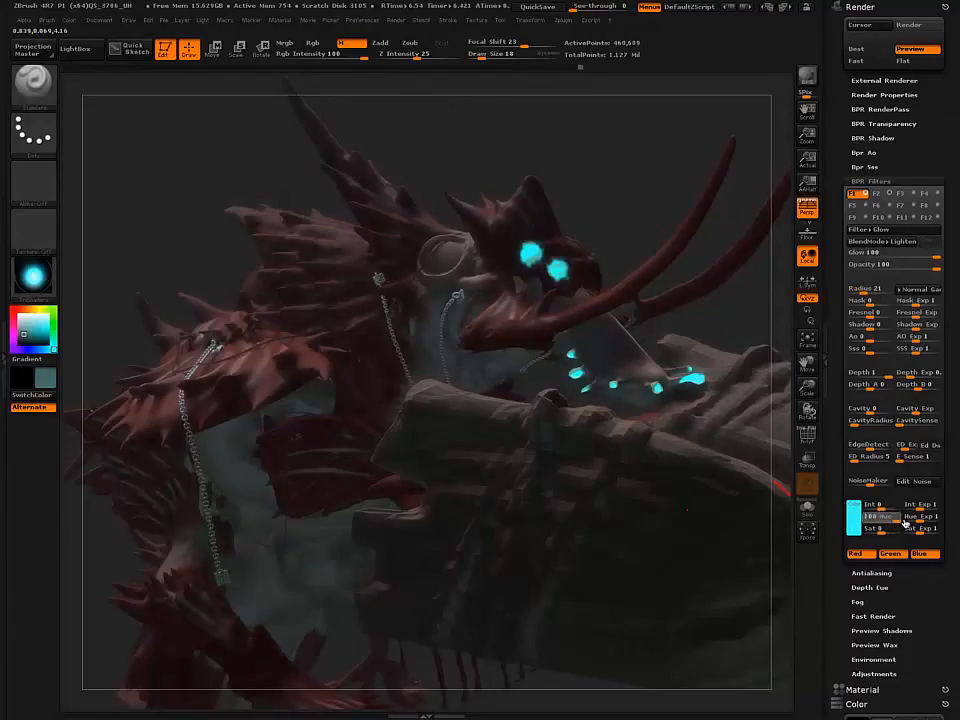
mouse_move(917, 523)
left_mouse_down()
mouse_move(925, 523)
mouse_move(915, 524)
left_mouse_up()
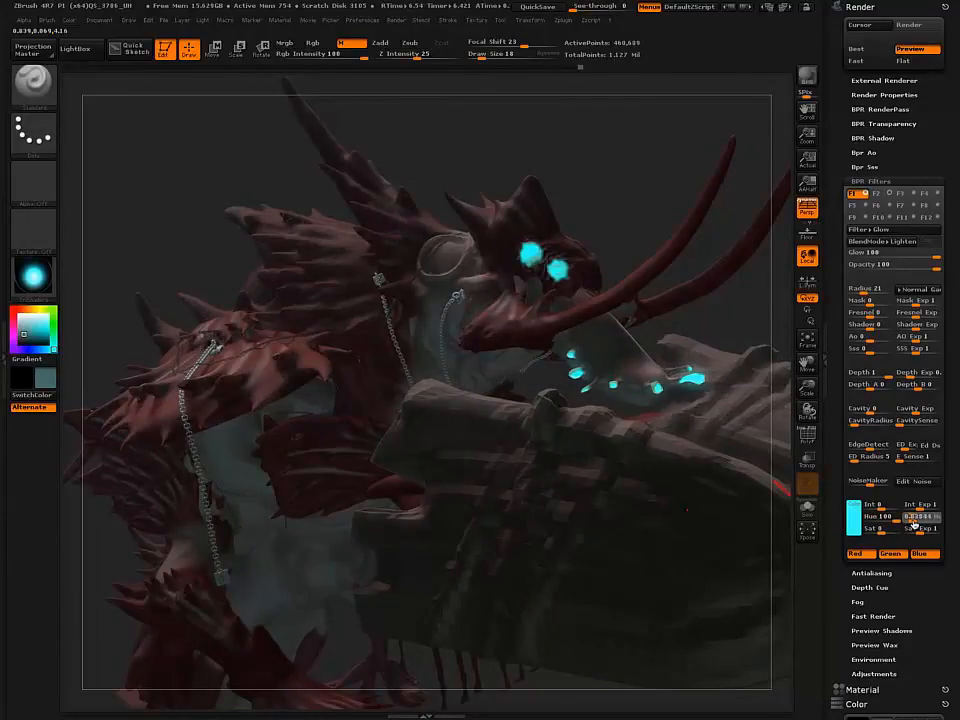
left_click_drag(915, 522, 914, 522)
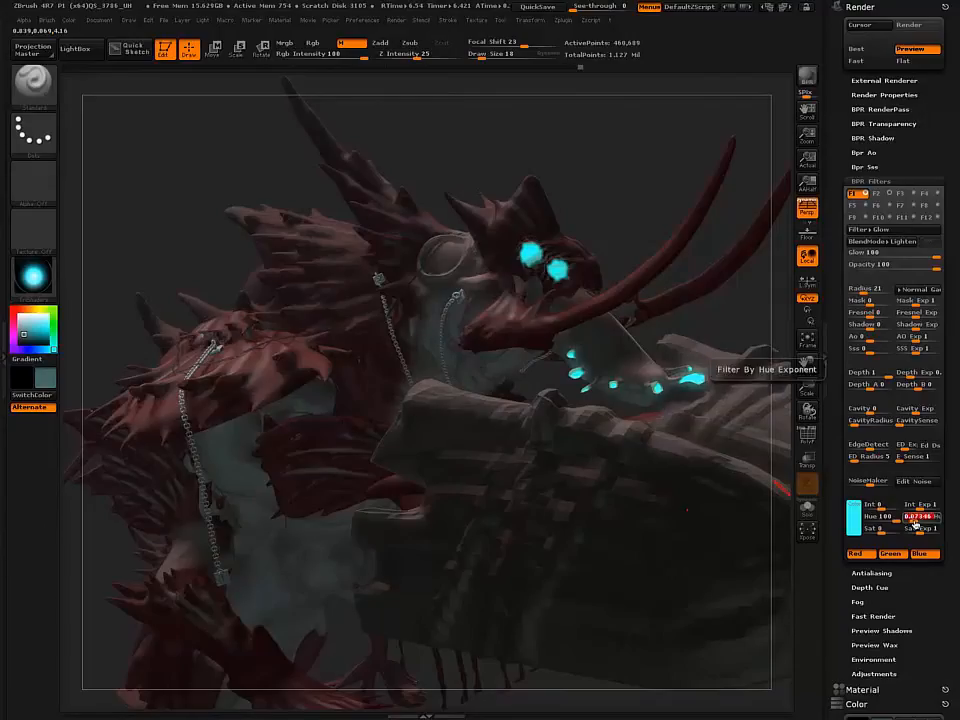